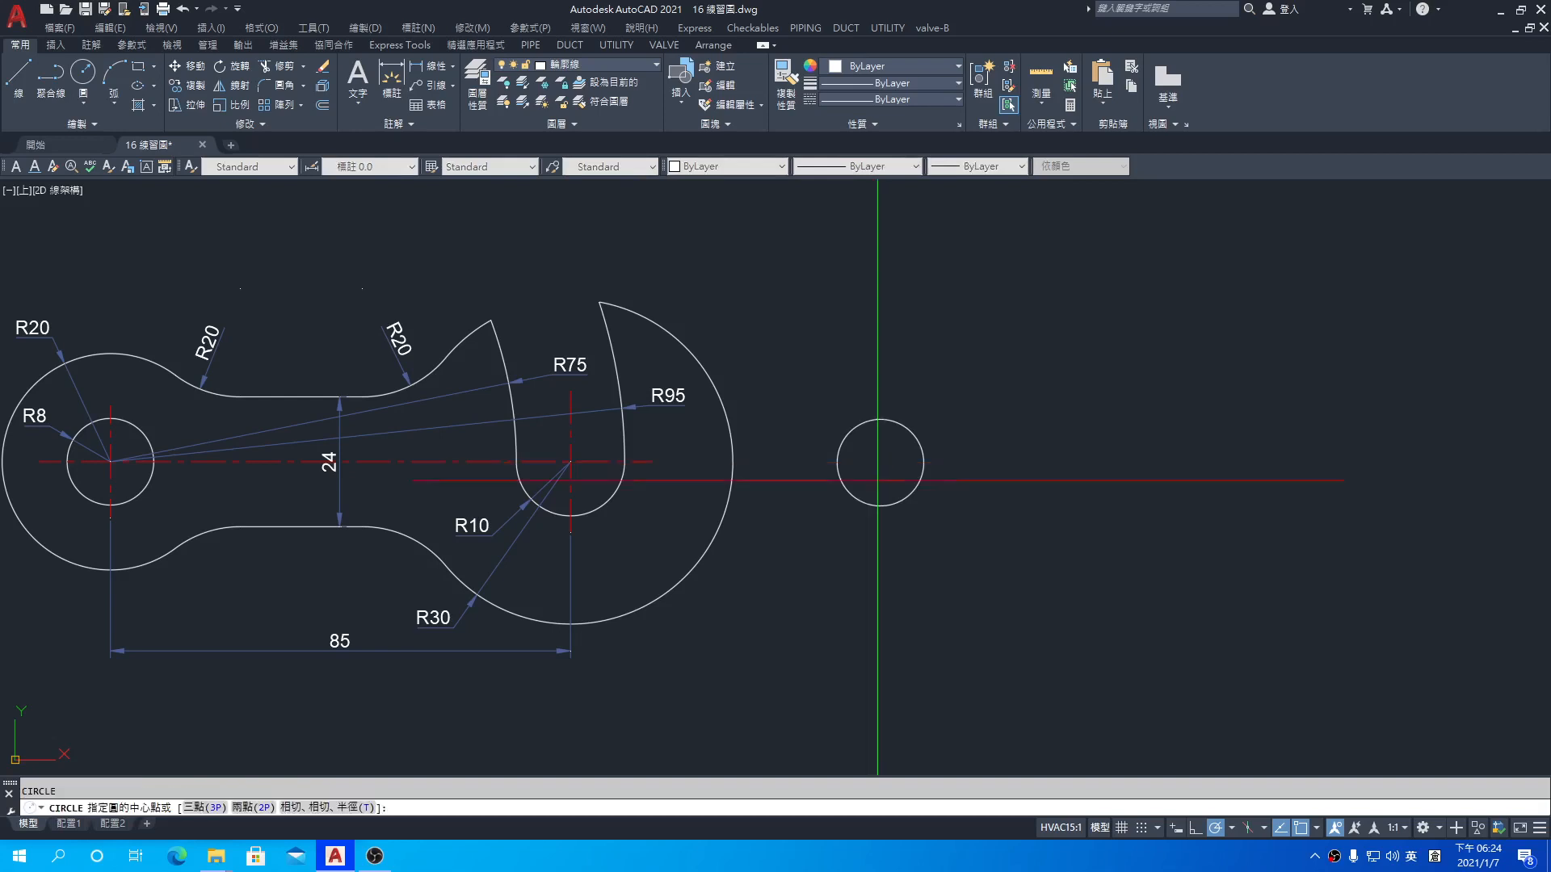
# - Draw a circle of radius 20 concentric with the lone small circle beside the dimensioned reference drawing
pyautogui.click(880, 462)
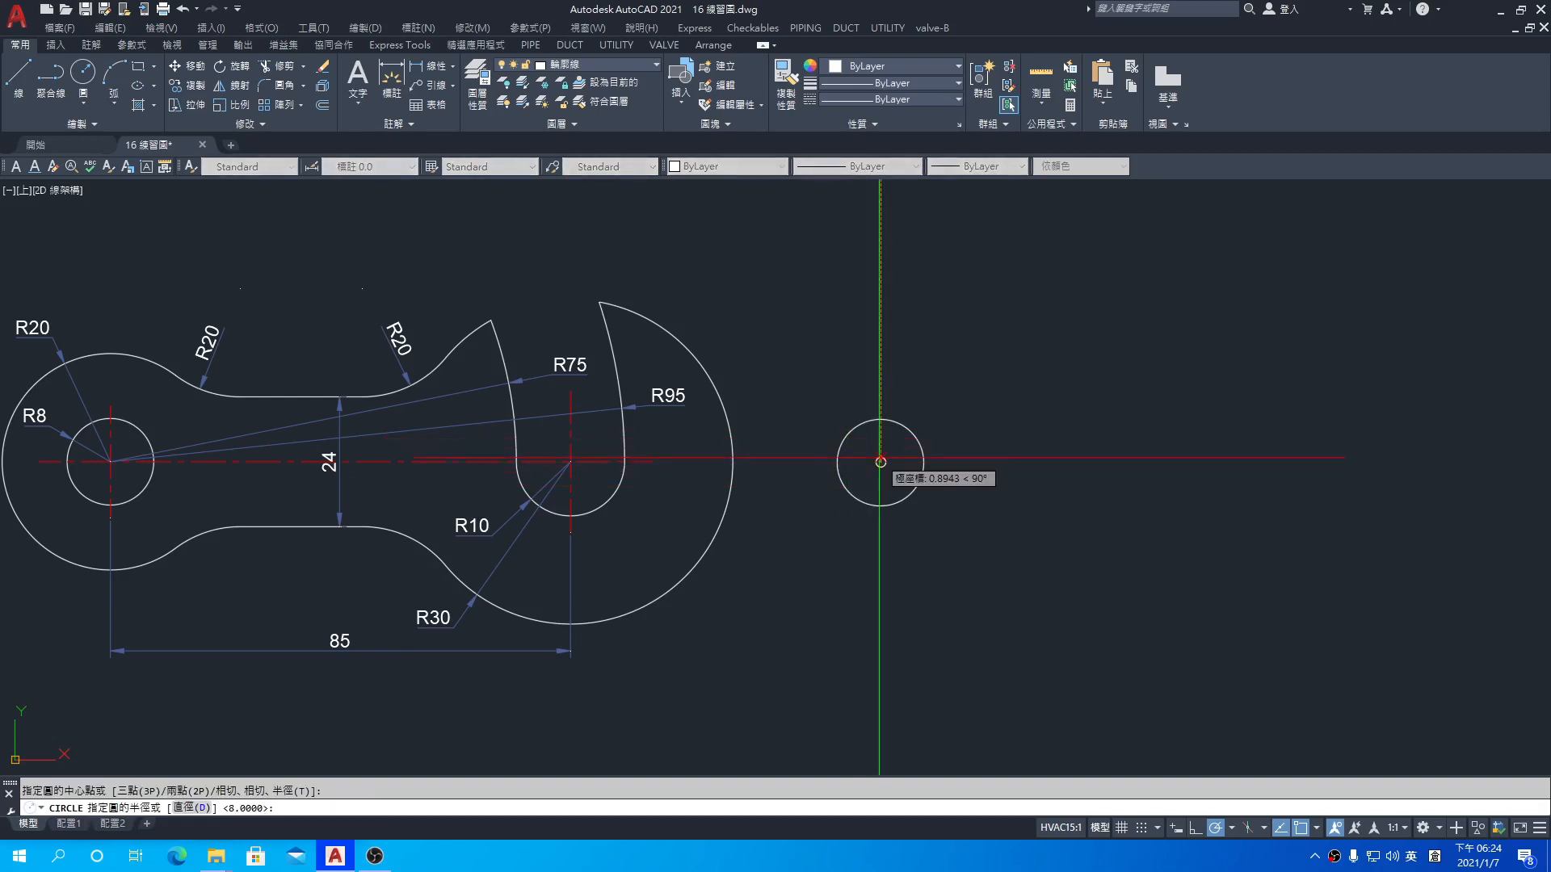
pyautogui.write('20')
pyautogui.press('Return')
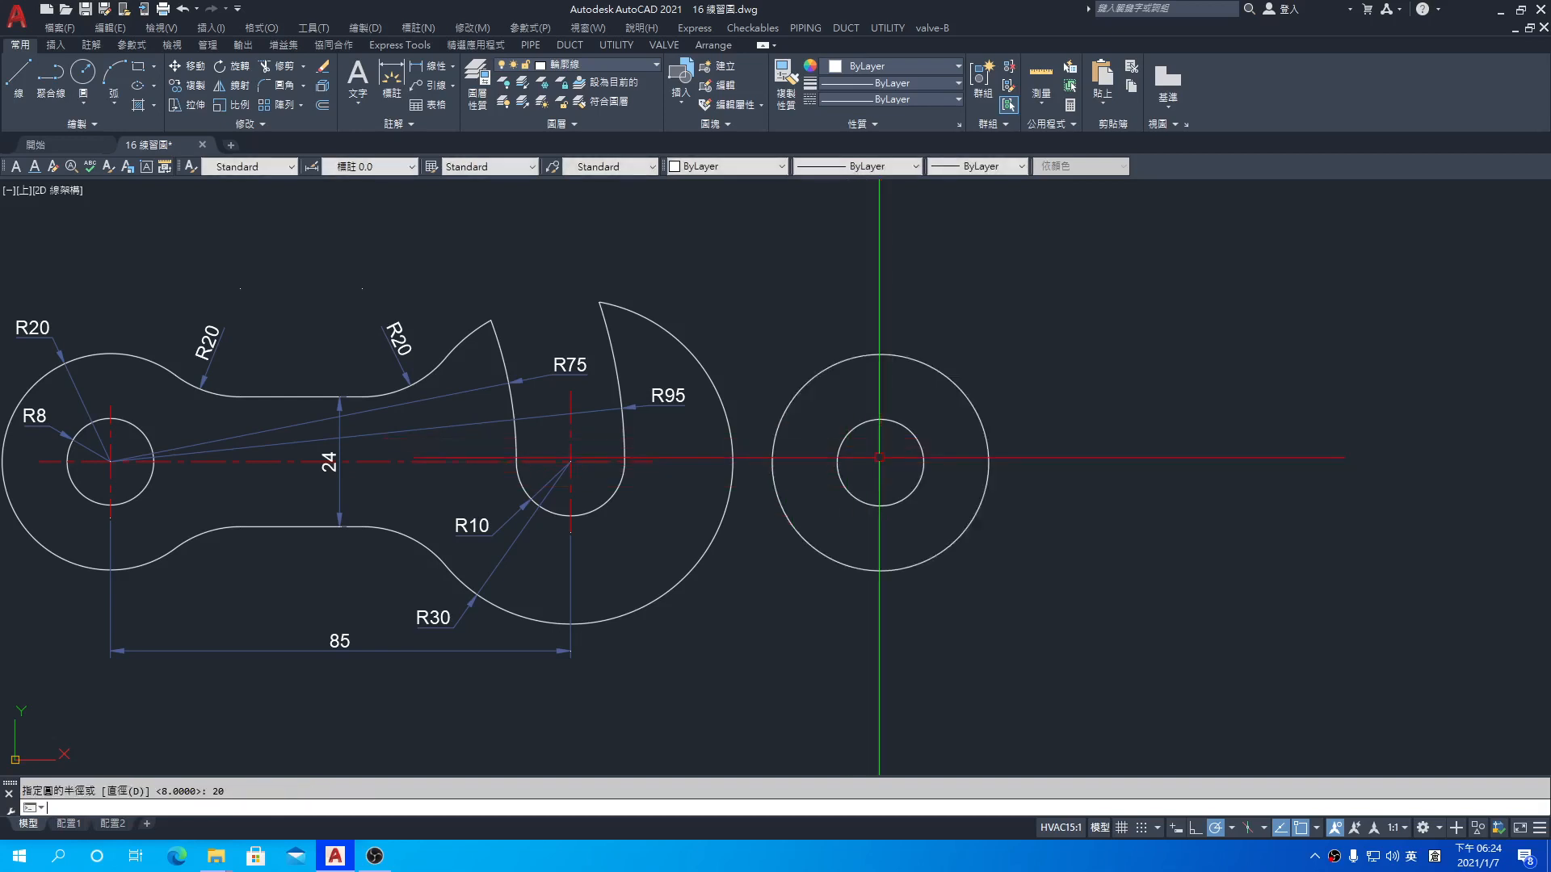
# - Draw a circle of radius 10 with its centre tracked 85 units horizontally to the right of the concentric circles' centre
pyautogui.press('space')
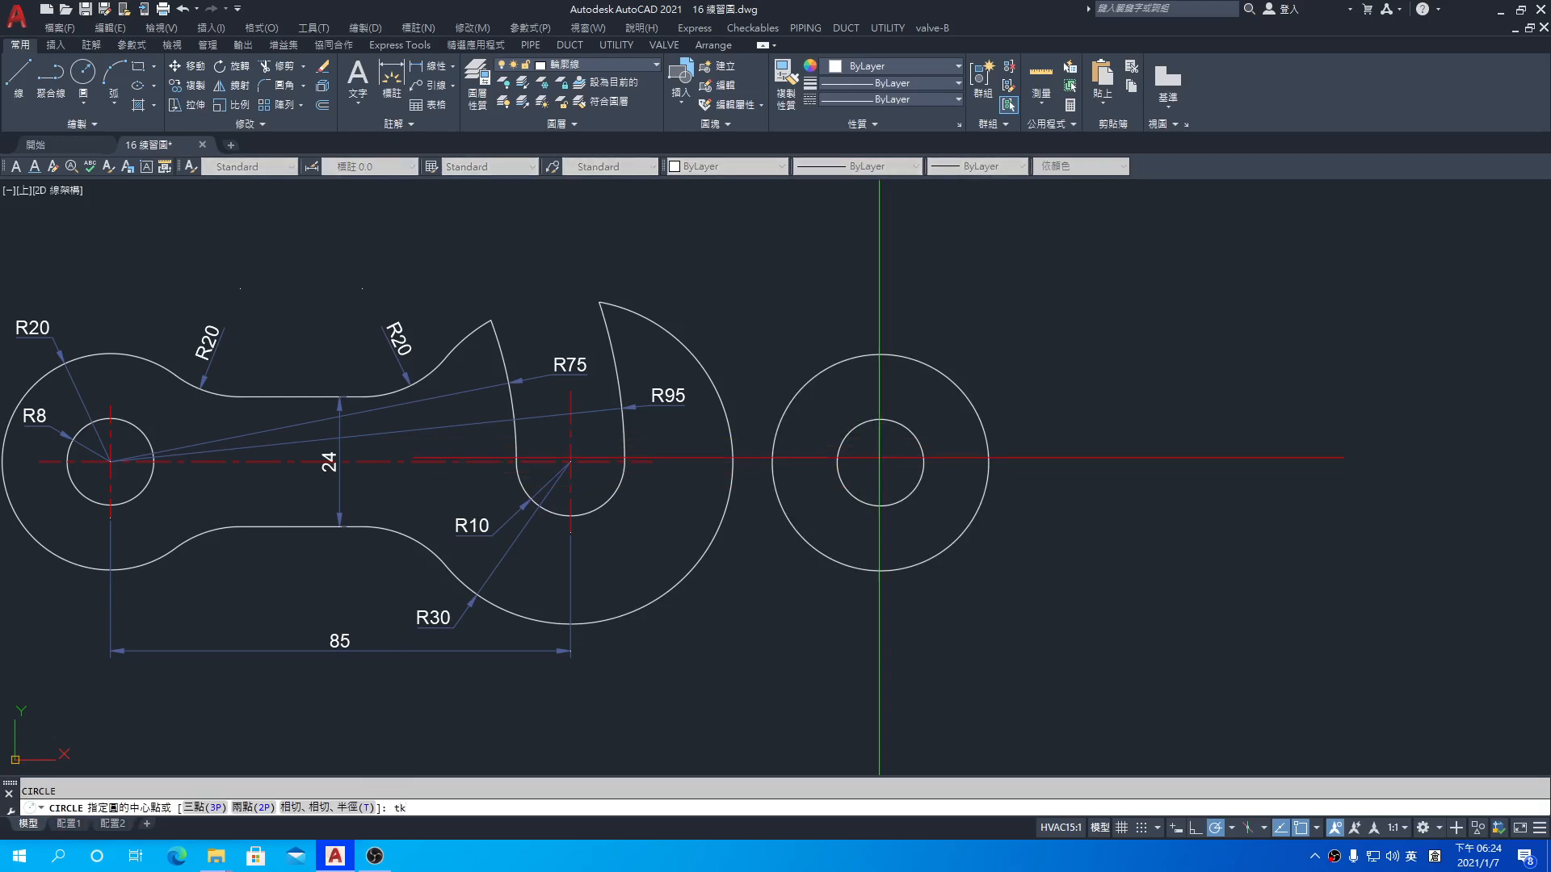
pyautogui.write('tk')
pyautogui.press('Return')
pyautogui.click(880, 462)
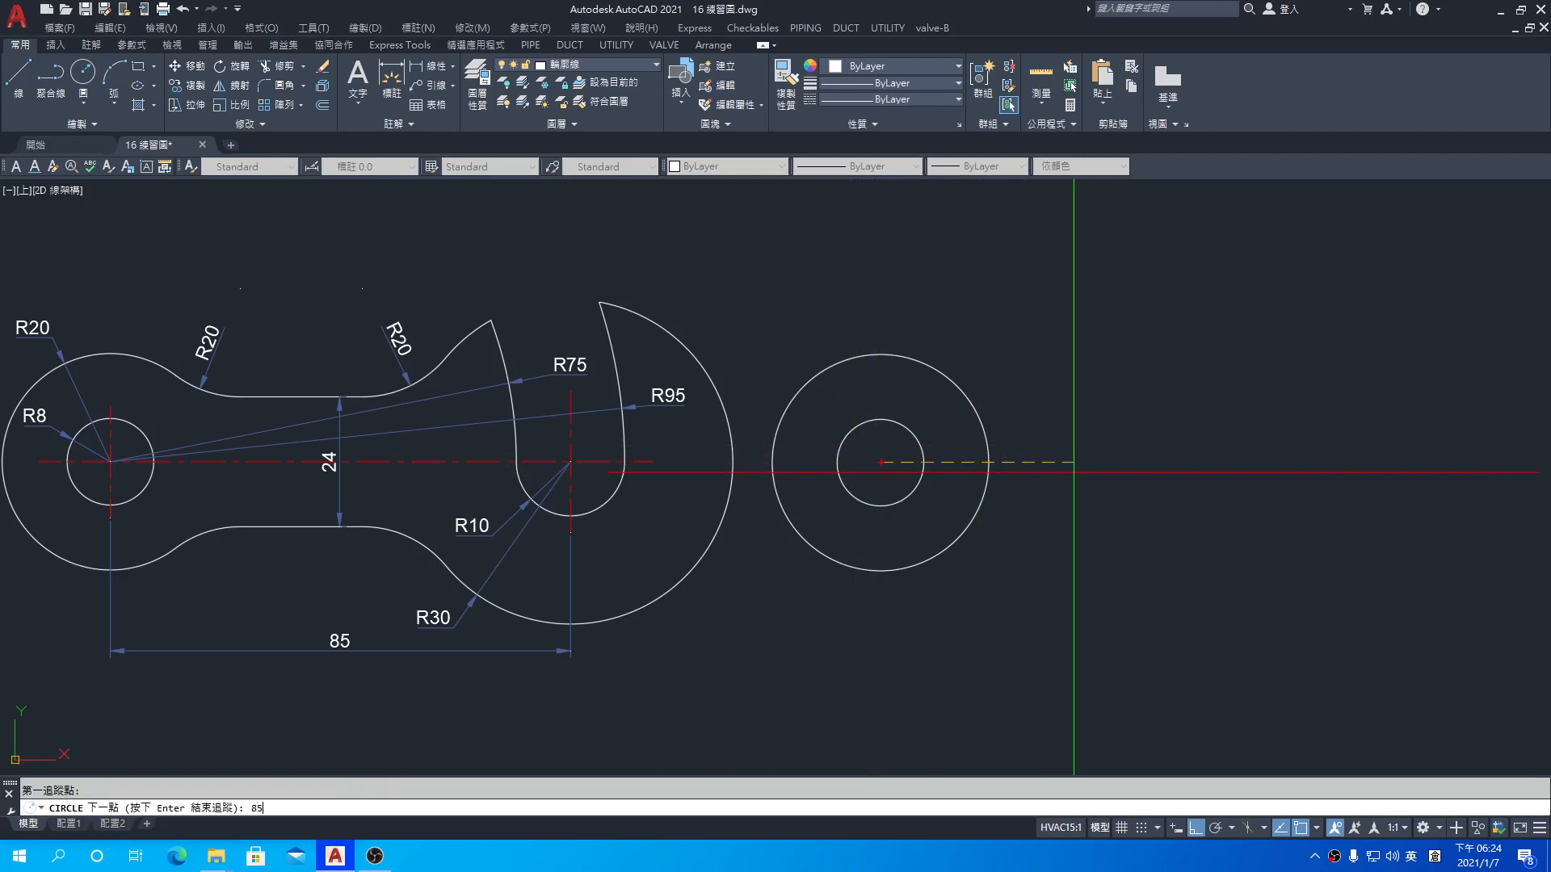
pyautogui.press('Return')
pyautogui.press('Return')
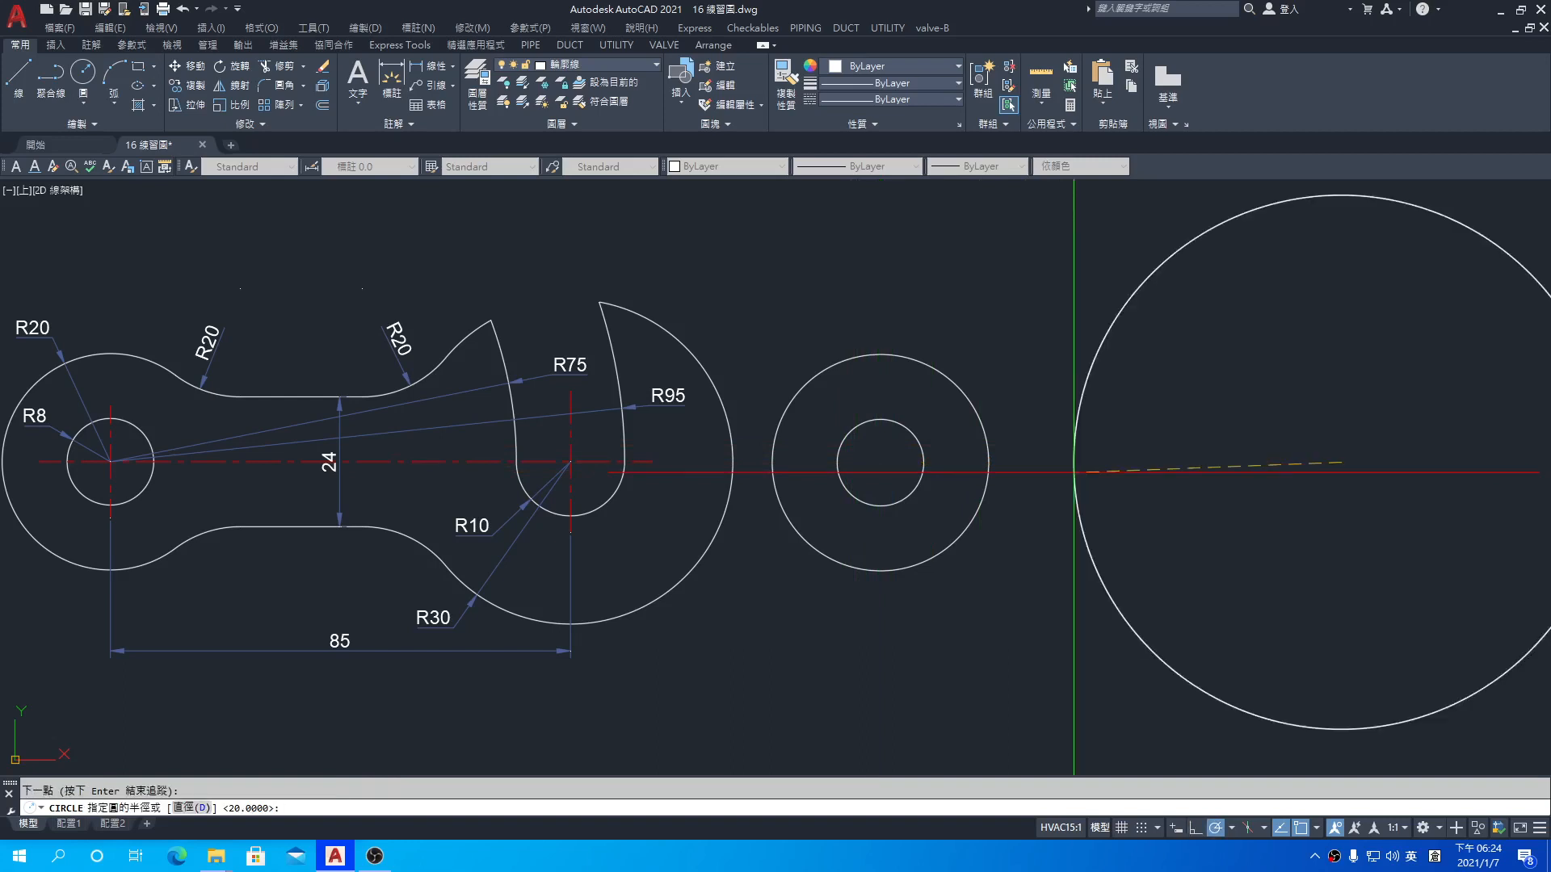
pyautogui.write('10')
pyautogui.press('Return')
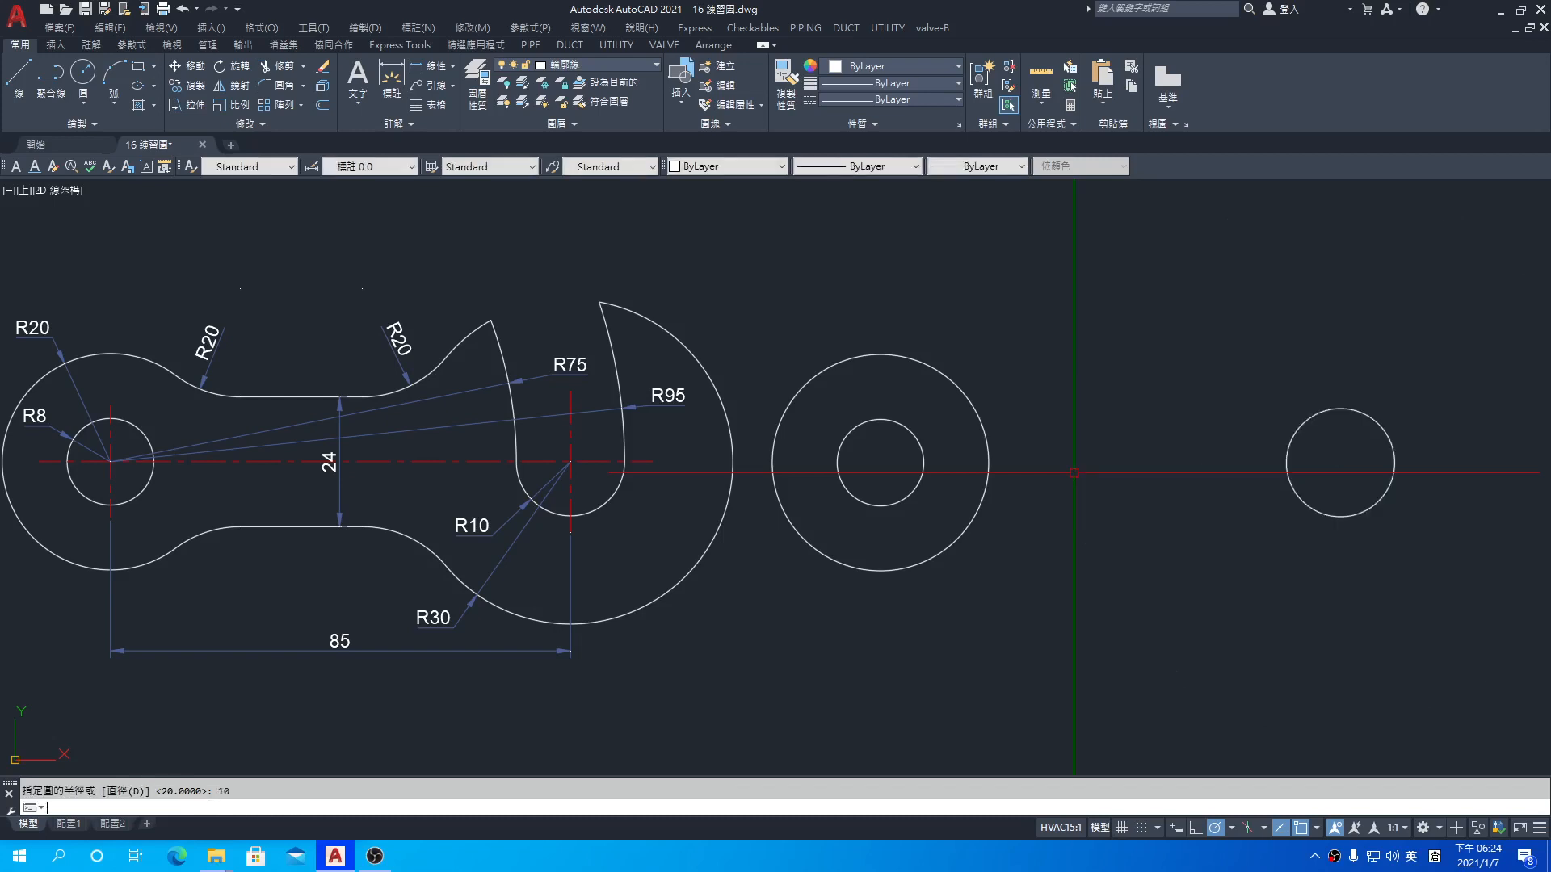
# - Draw a circle of radius 30 concentric with the new radius 10 circle
pyautogui.press('Return')
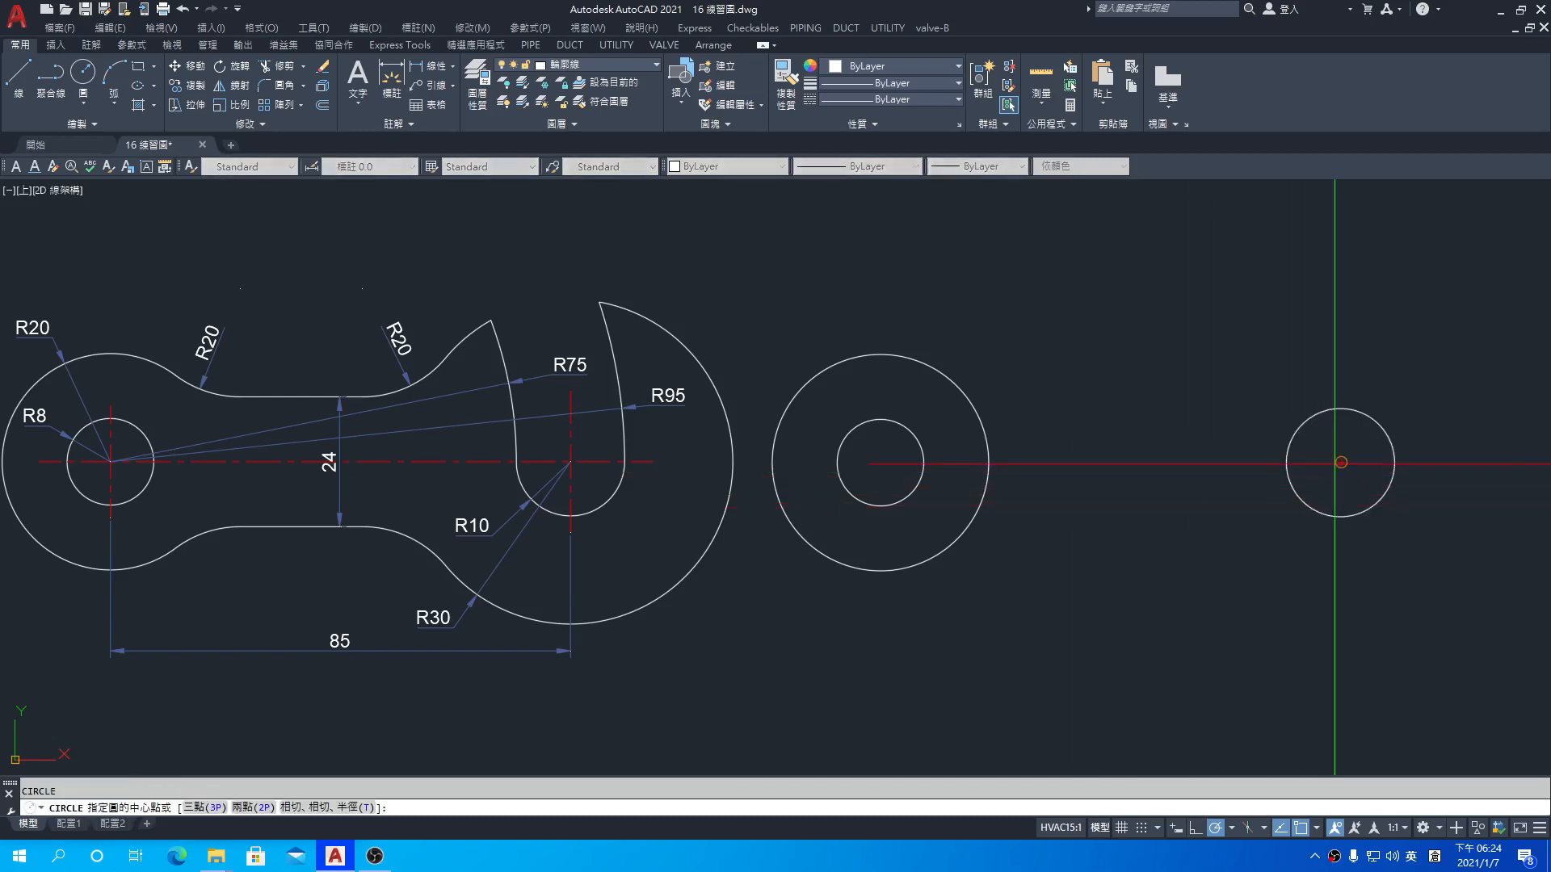
pyautogui.click(1337, 462)
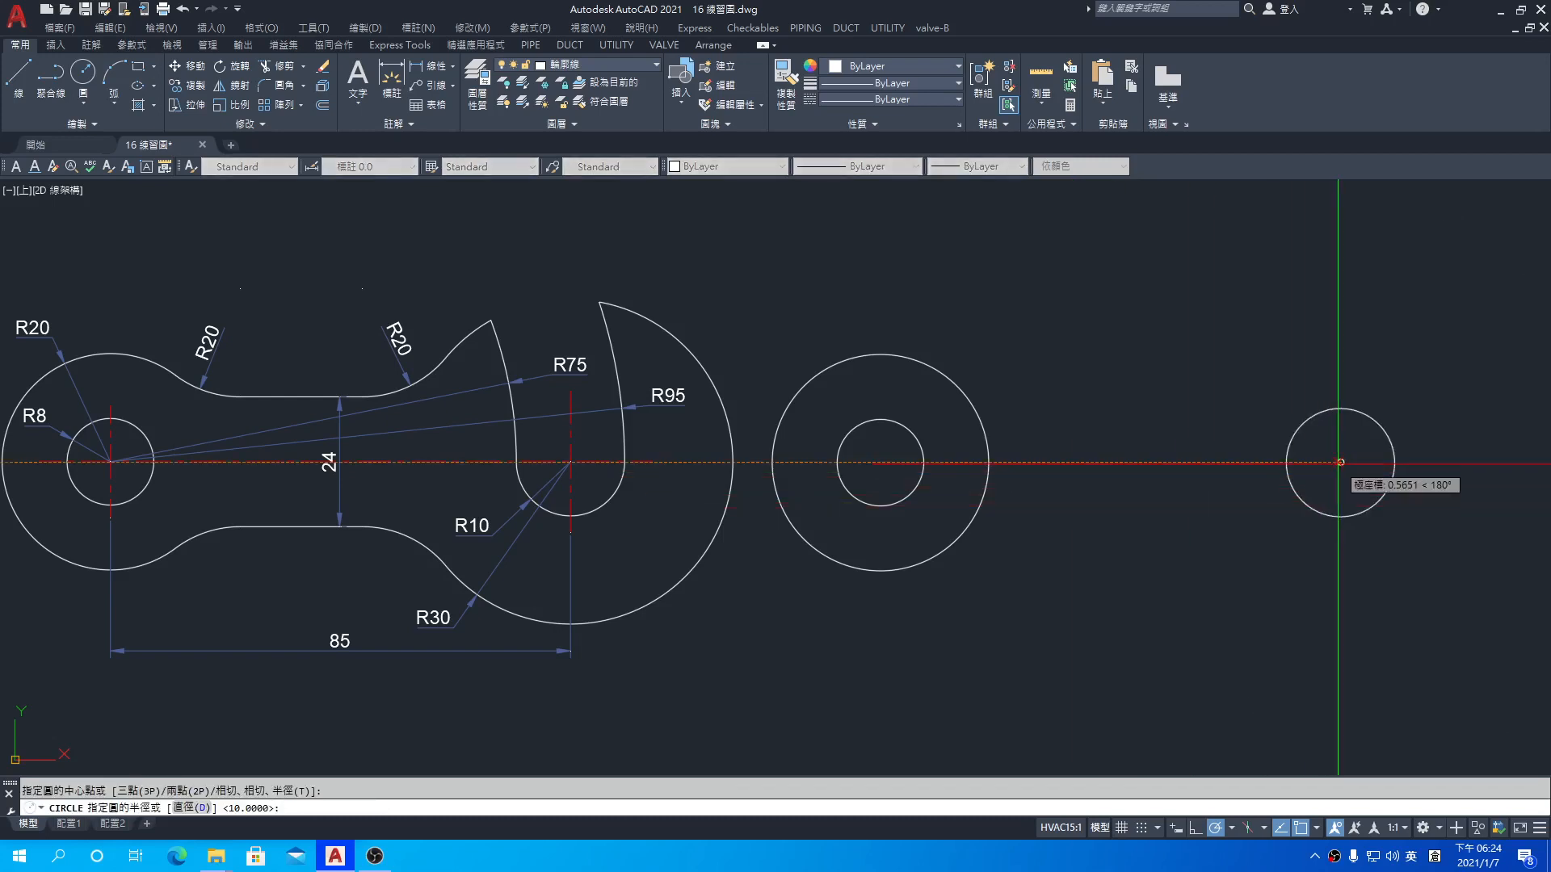
pyautogui.write('30')
pyautogui.press('Return')
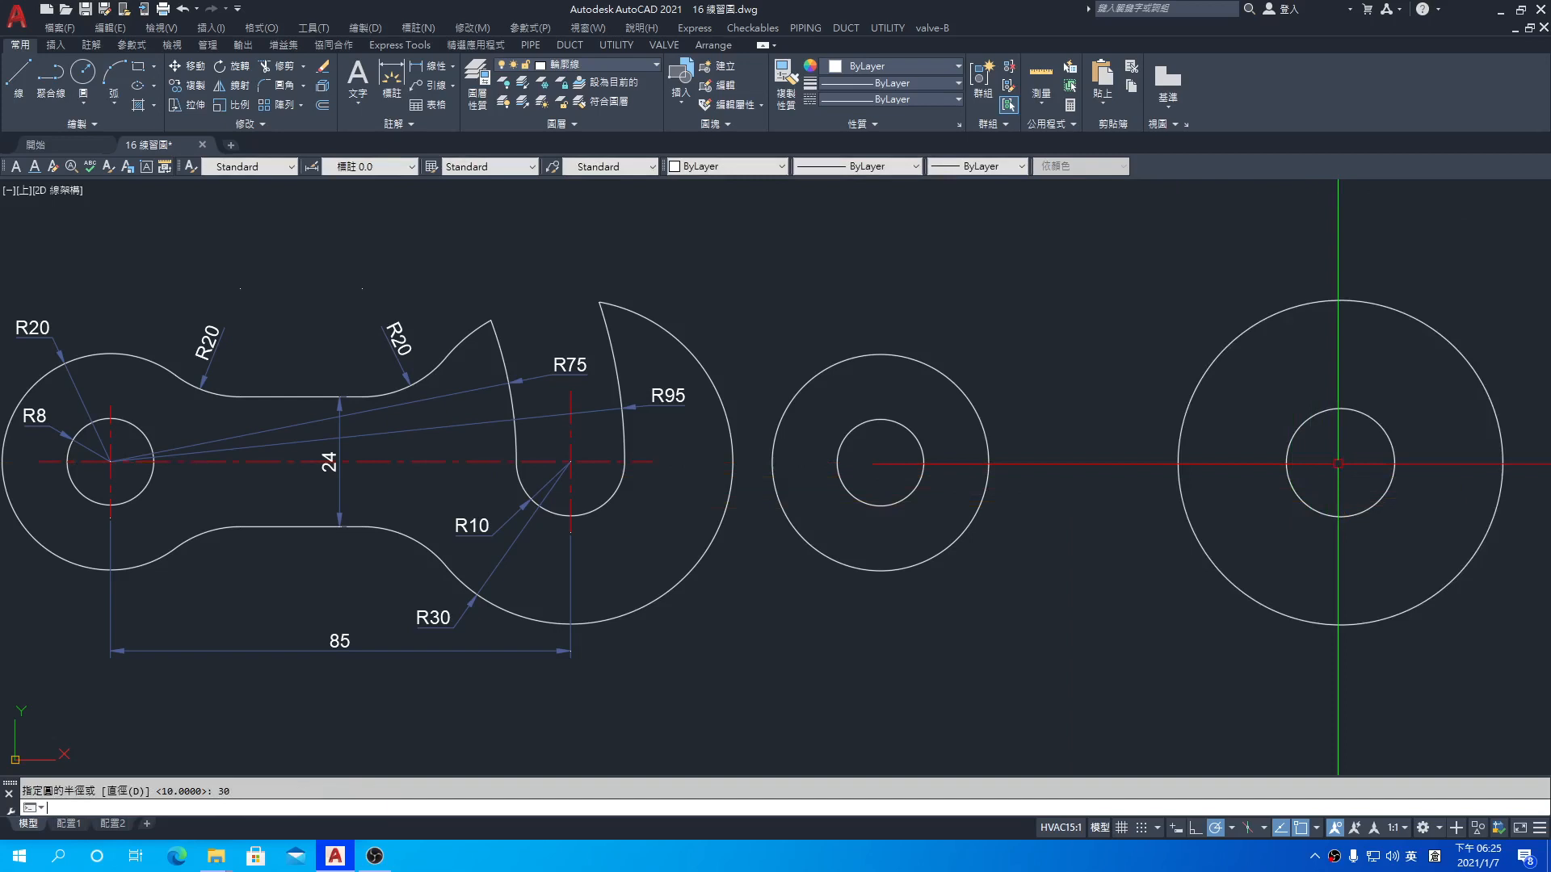
# - Make 中心線 the current layer and draw a vertical line between the upper and lower quadrants of the radius 8 circle
pyautogui.click(638, 65)
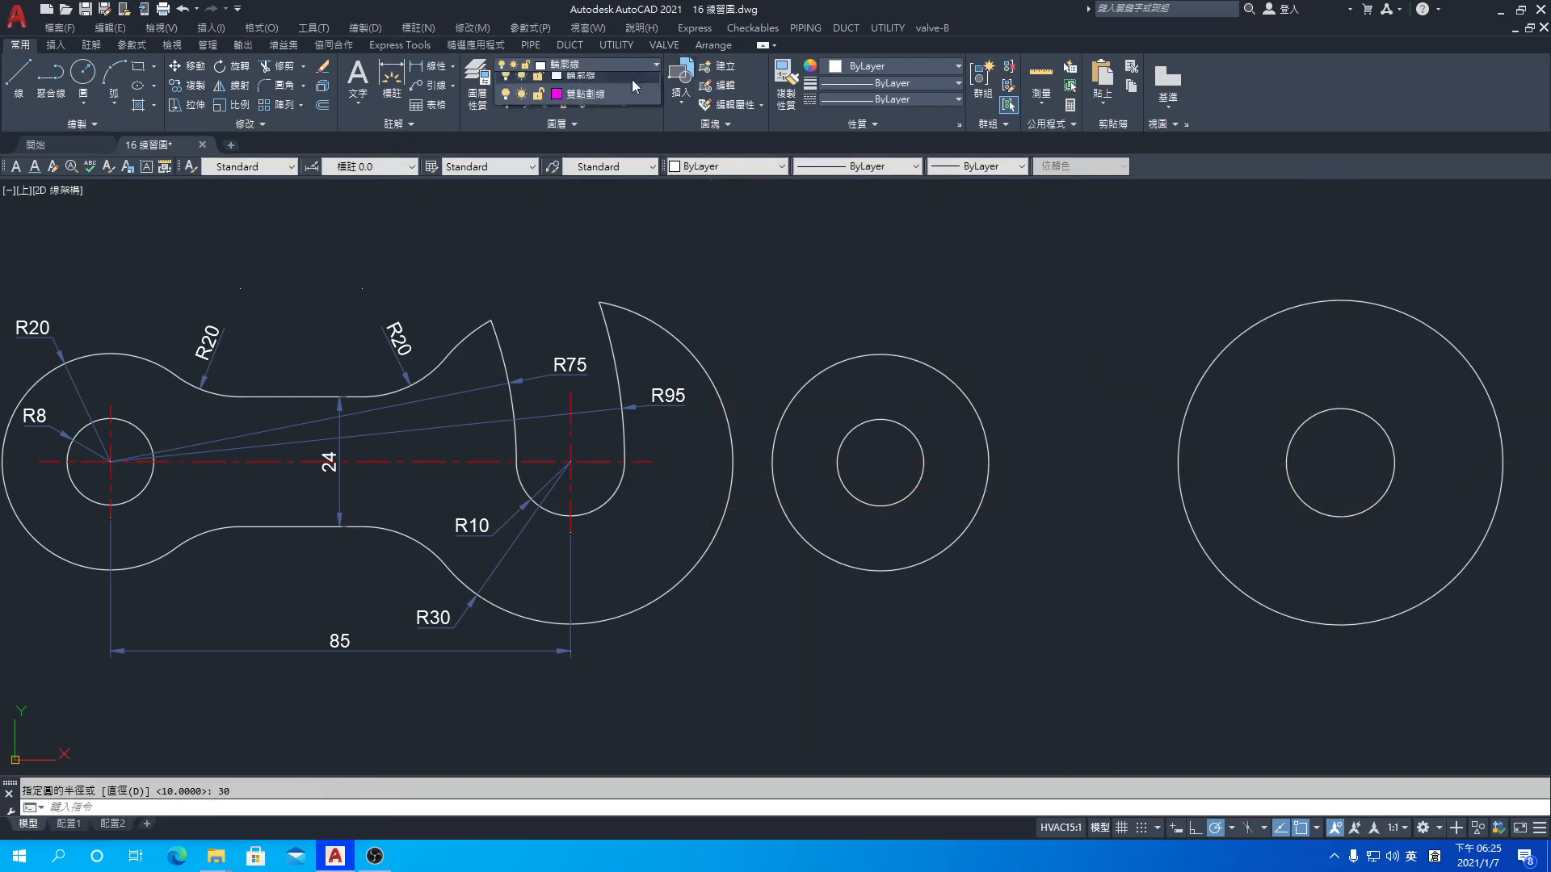
pyautogui.click(602, 120)
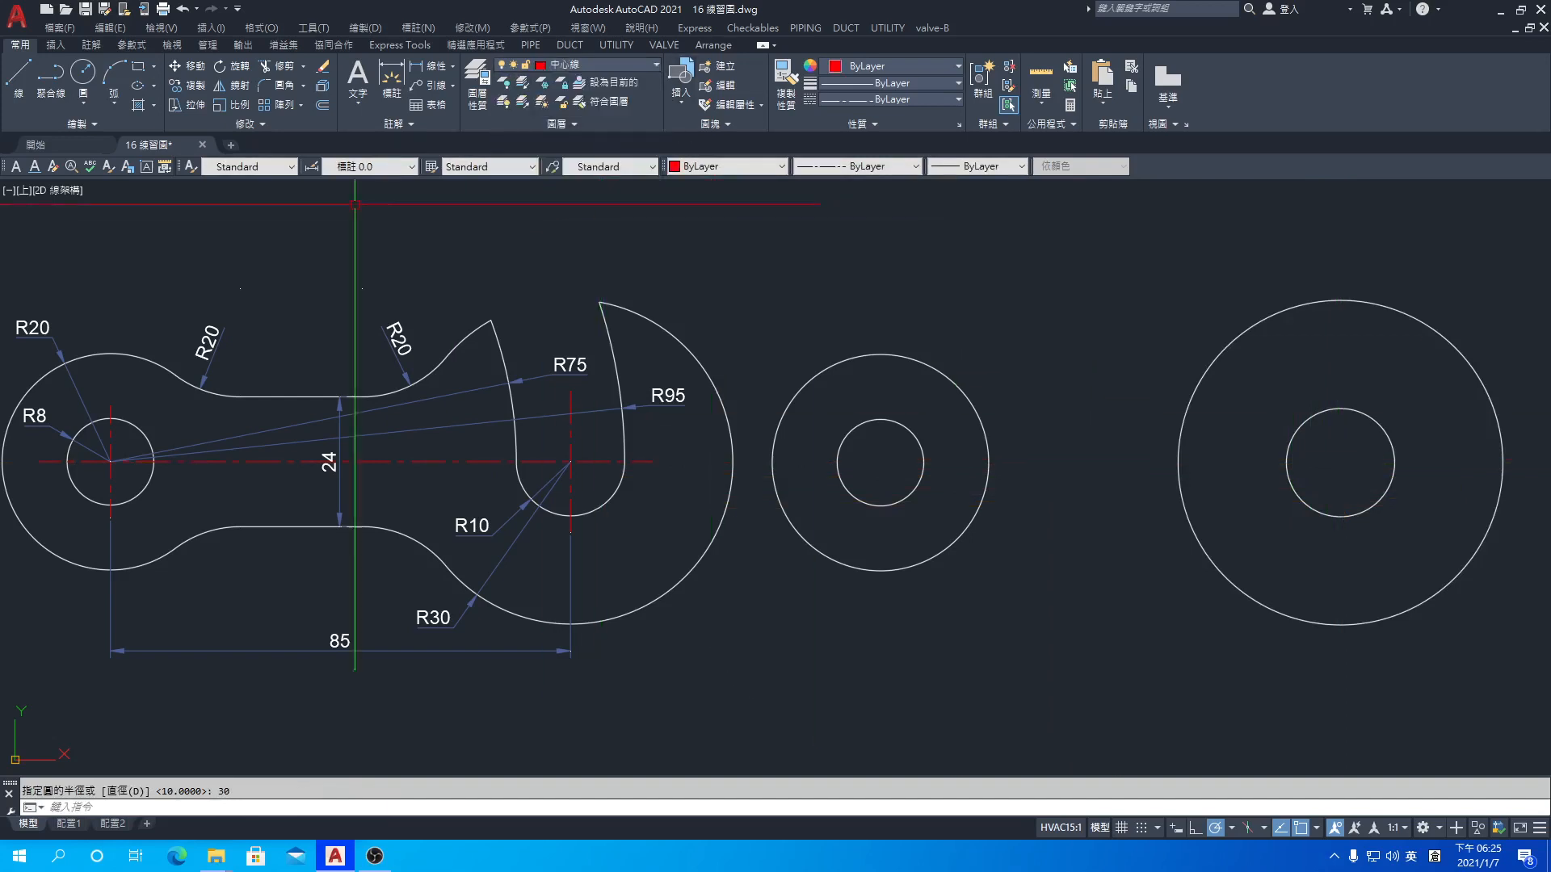
pyautogui.click(11, 89)
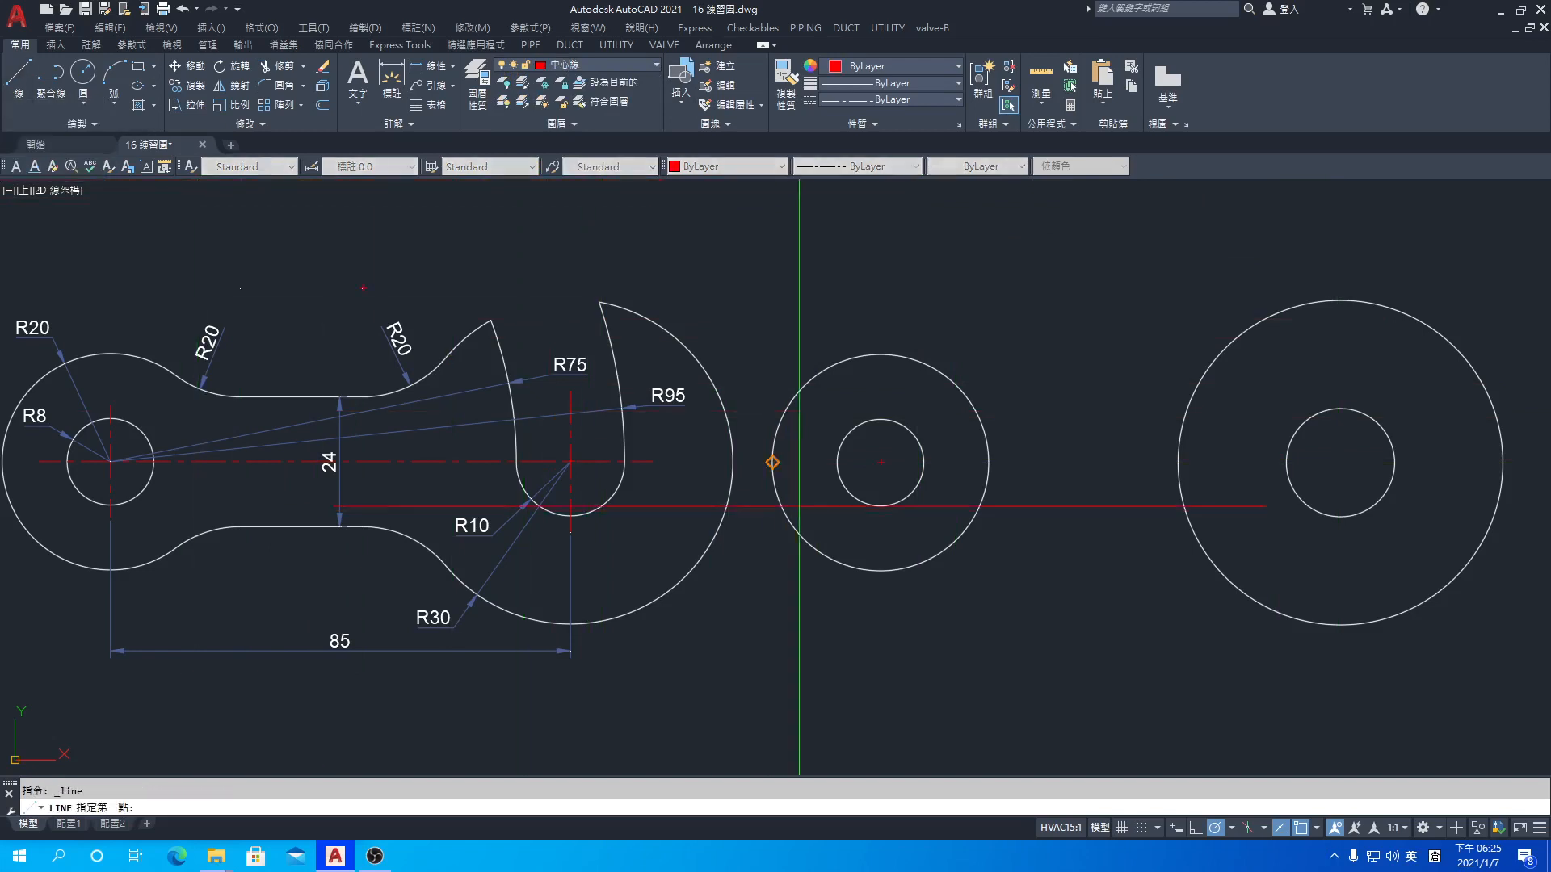
pyautogui.click(881, 420)
pyautogui.click(880, 508)
pyautogui.press('Return')
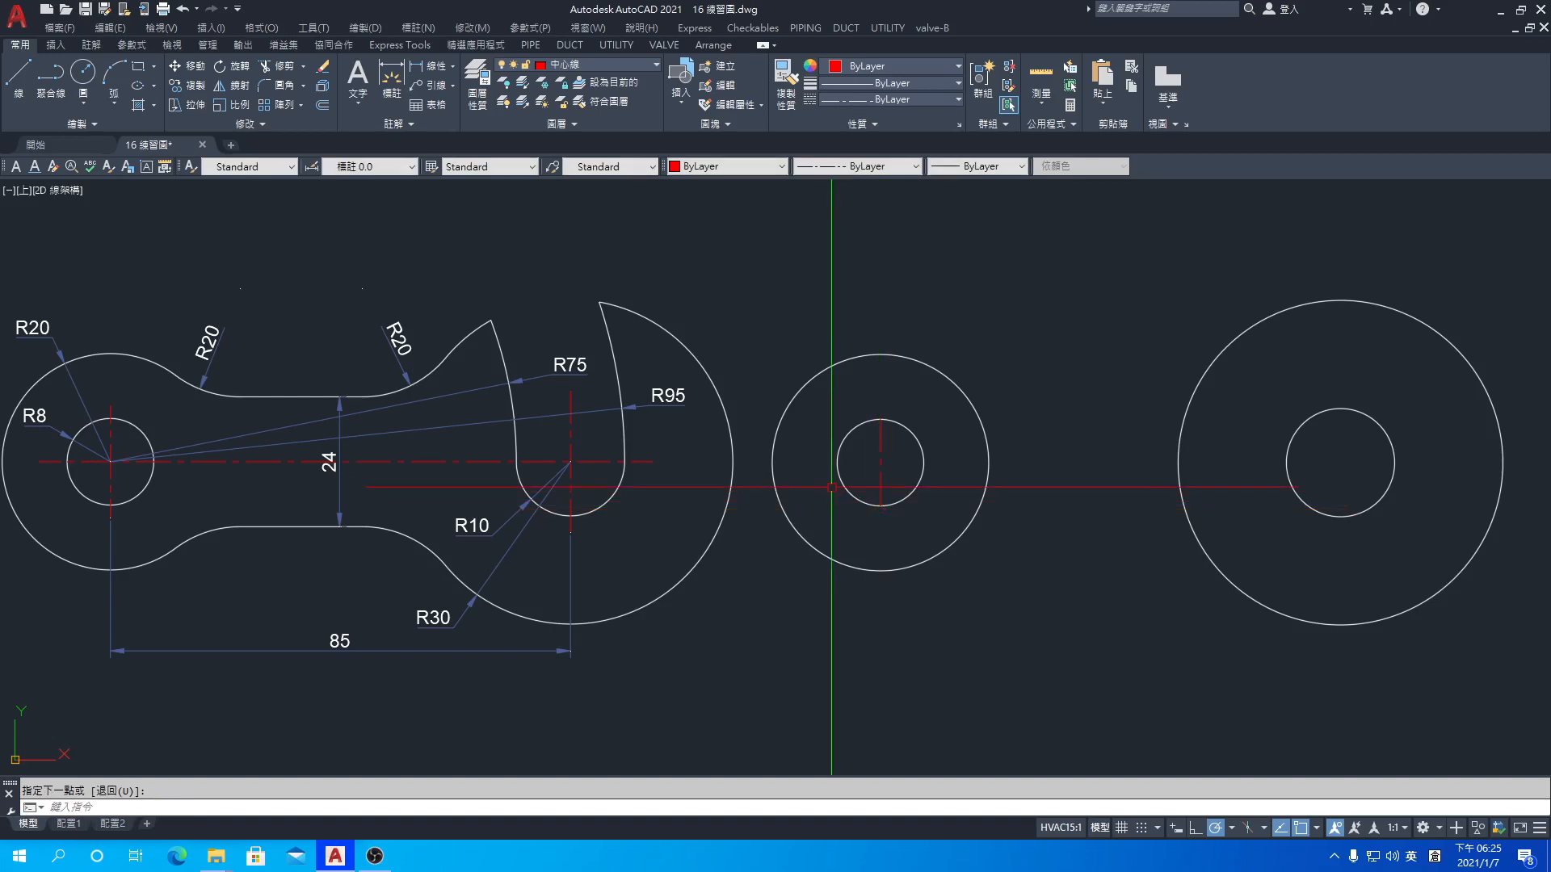
# - Draw a horizontal centre line from the radius 8 circle's left quadrant to the radius 10 circle's right quadrant
pyautogui.press('Return')
pyautogui.click(838, 463)
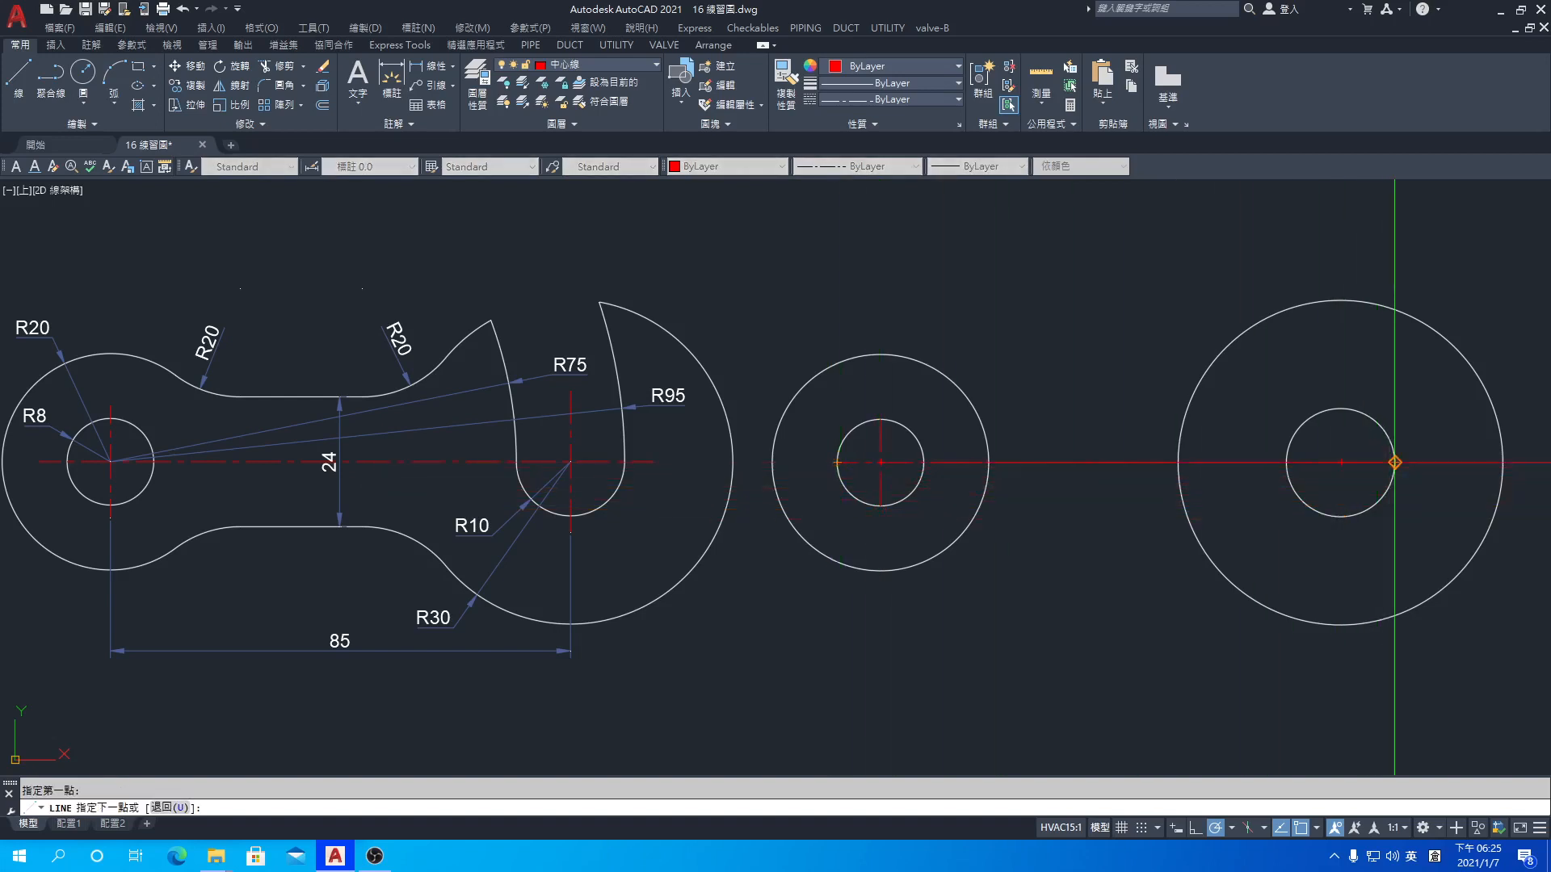
pyautogui.click(1393, 463)
pyautogui.press('Return')
# - Draw a vertical centre line between the lower and upper quadrants of the radius 10 circle, and make 輪廓線 the current layer
pyautogui.press('Return')
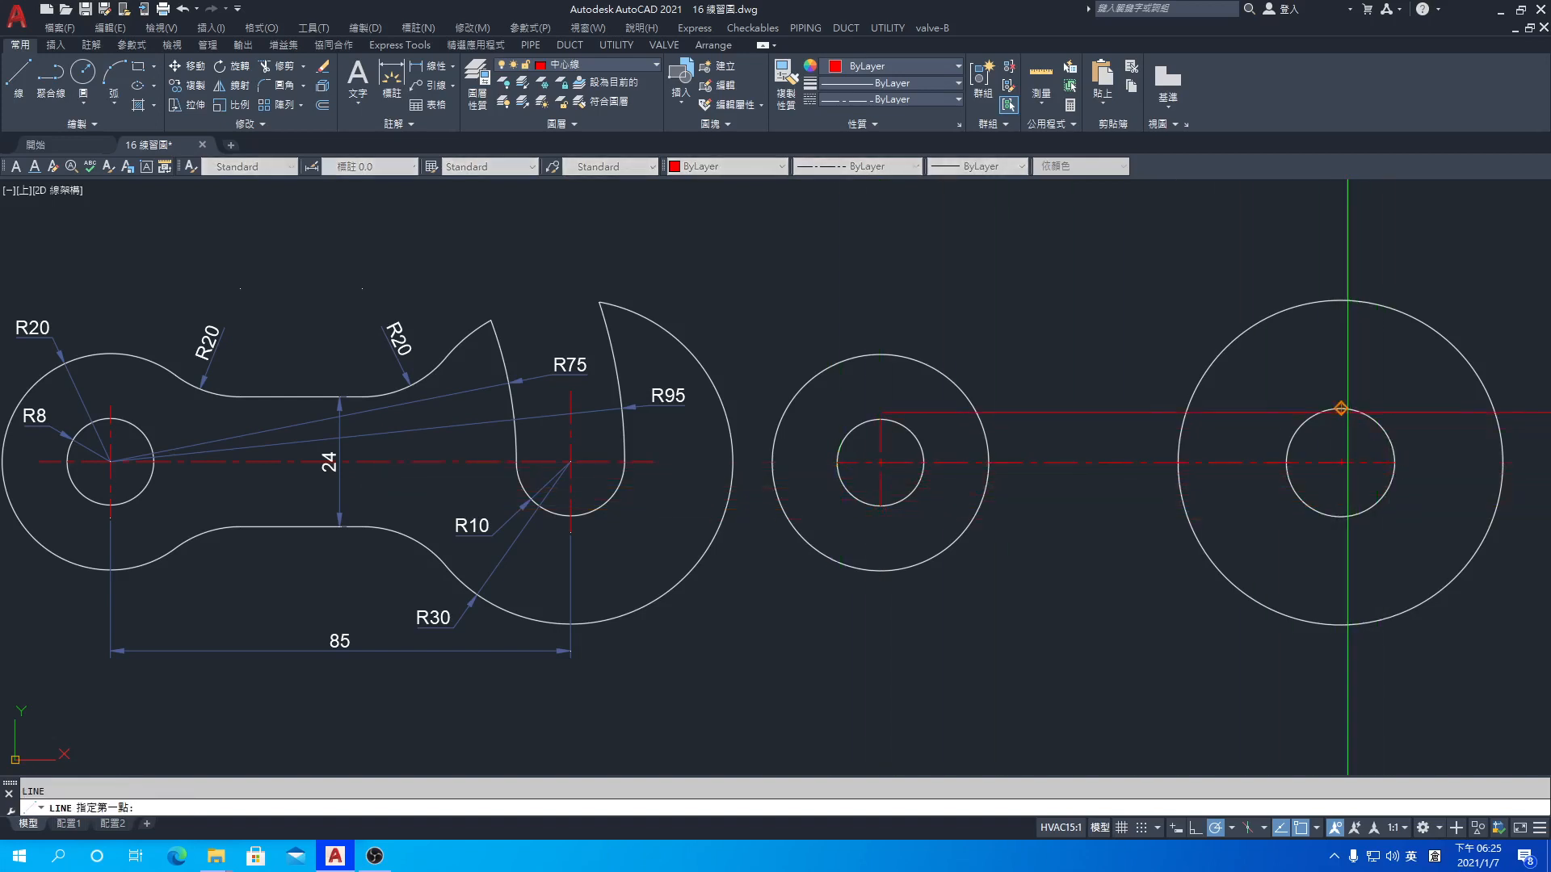
pyautogui.click(1341, 517)
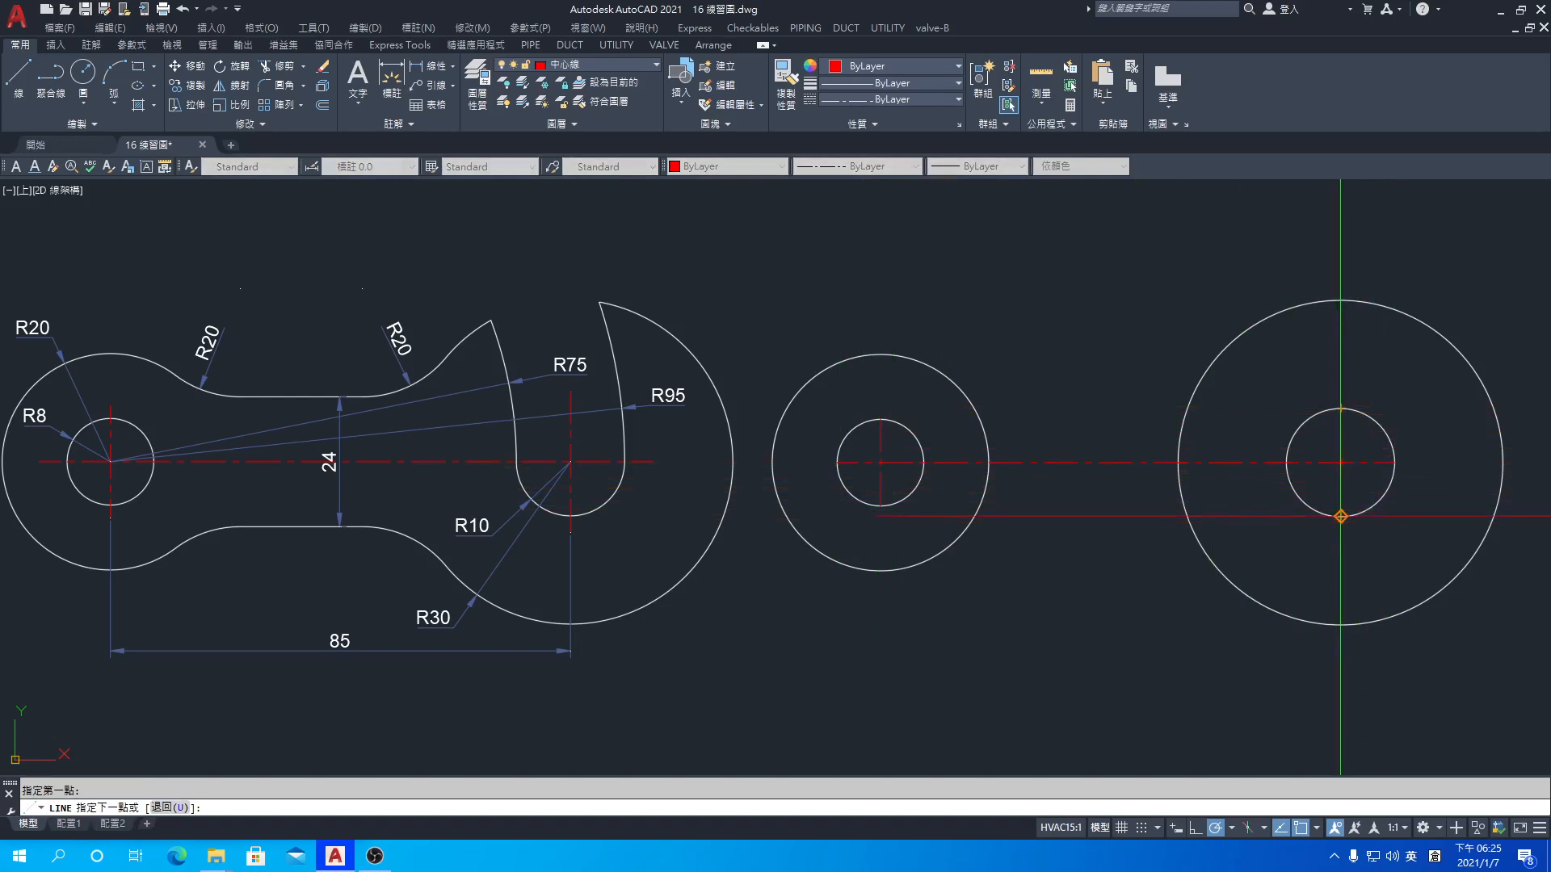
pyautogui.click(1340, 408)
pyautogui.press('Return')
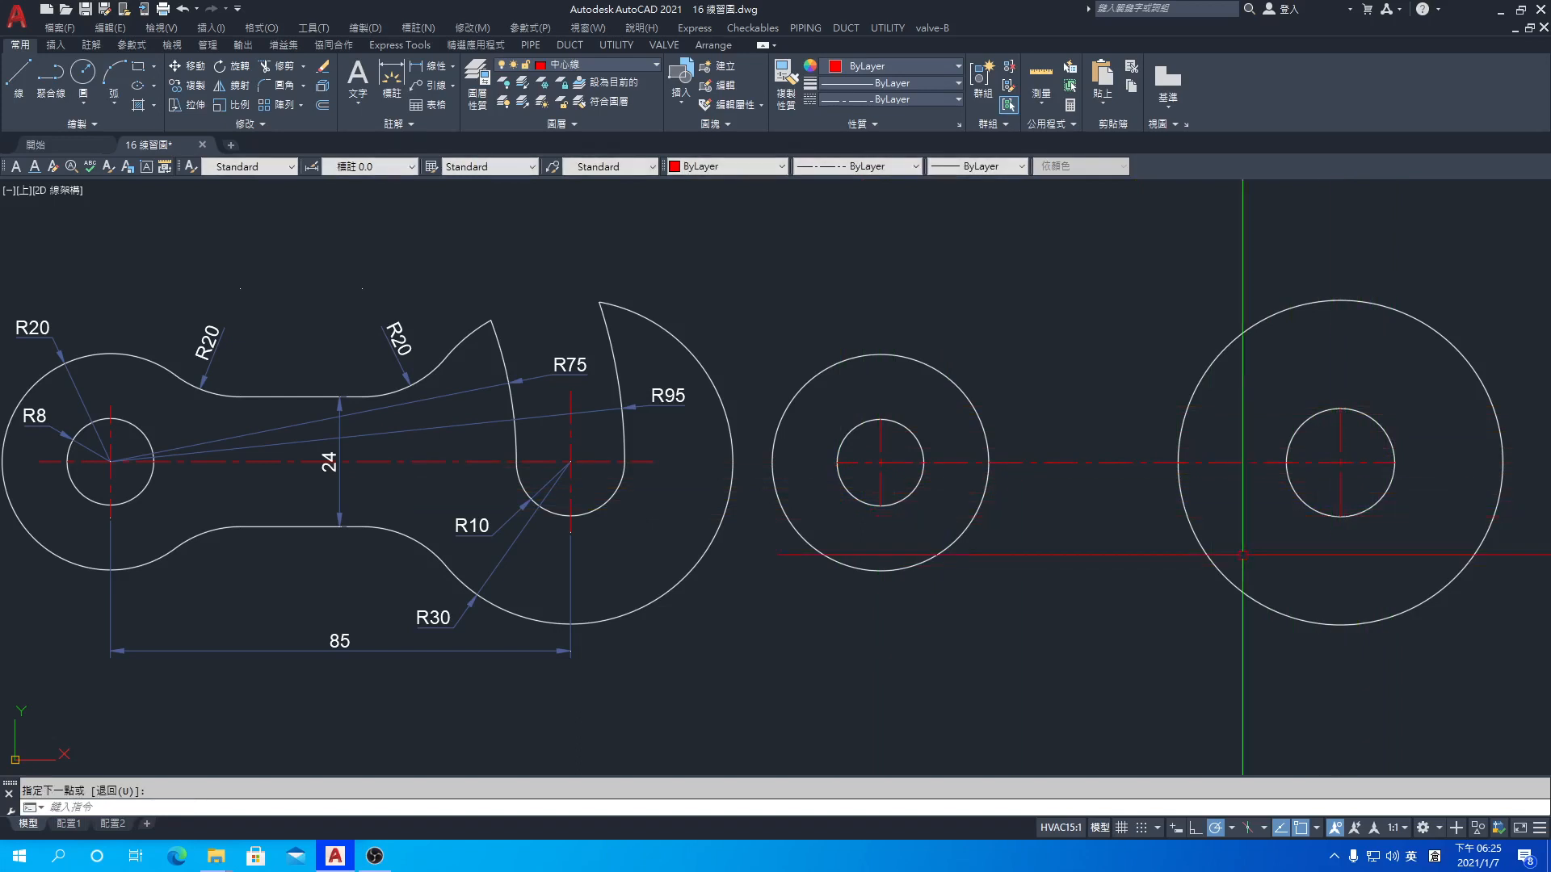
pyautogui.click(625, 66)
pyautogui.click(579, 223)
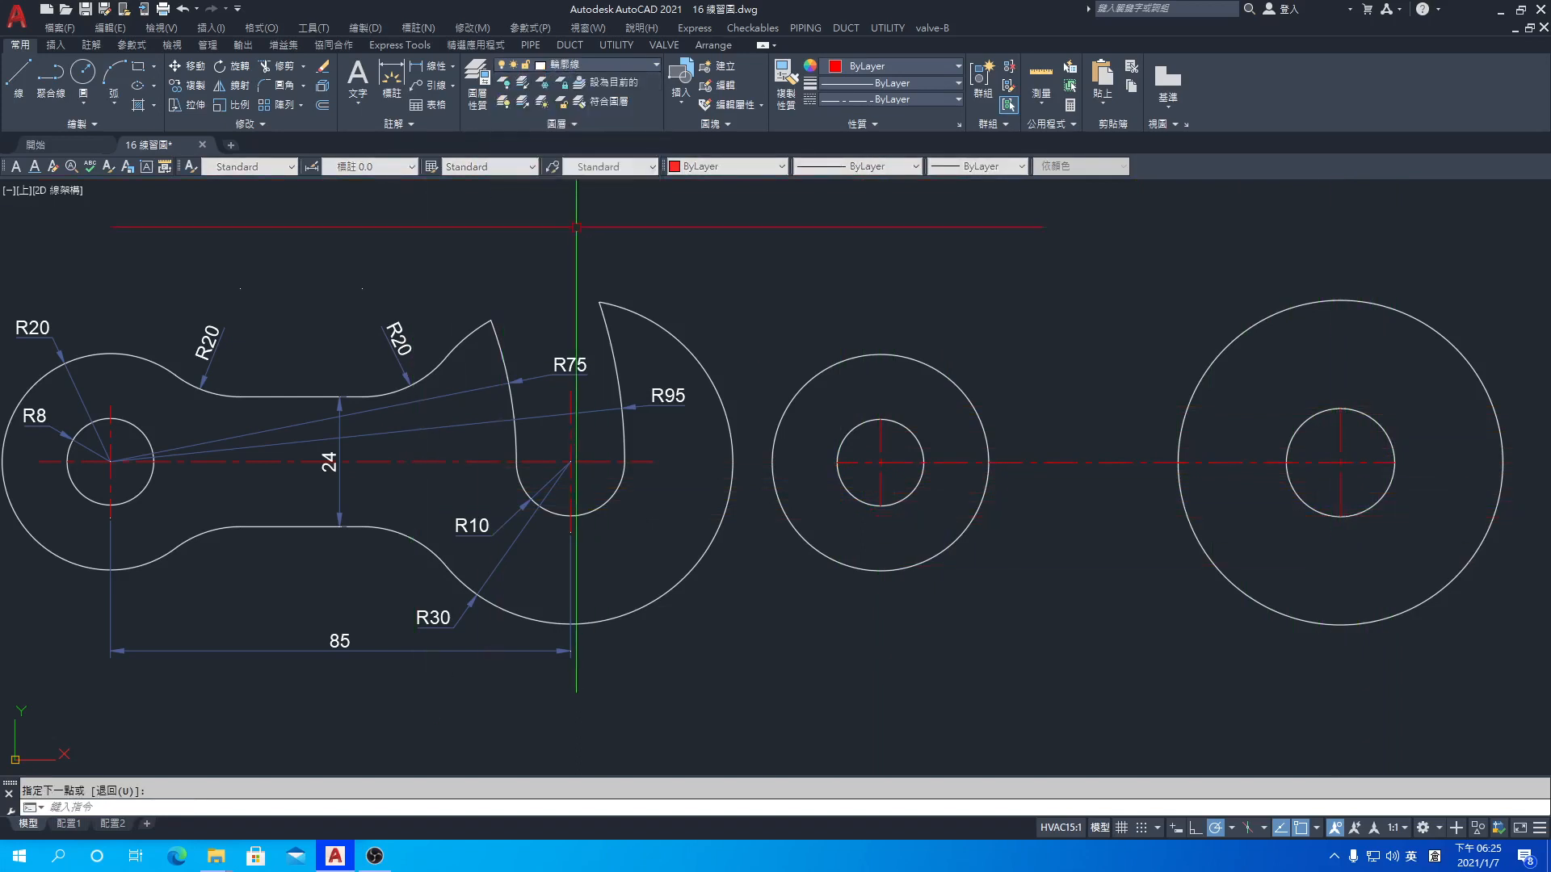
# - Scale the horizontal centre line by a factor of 1.1 about its midpoint
pyautogui.click(238, 105)
pyautogui.click(1111, 521)
pyautogui.click(1090, 462)
pyautogui.press('Return')
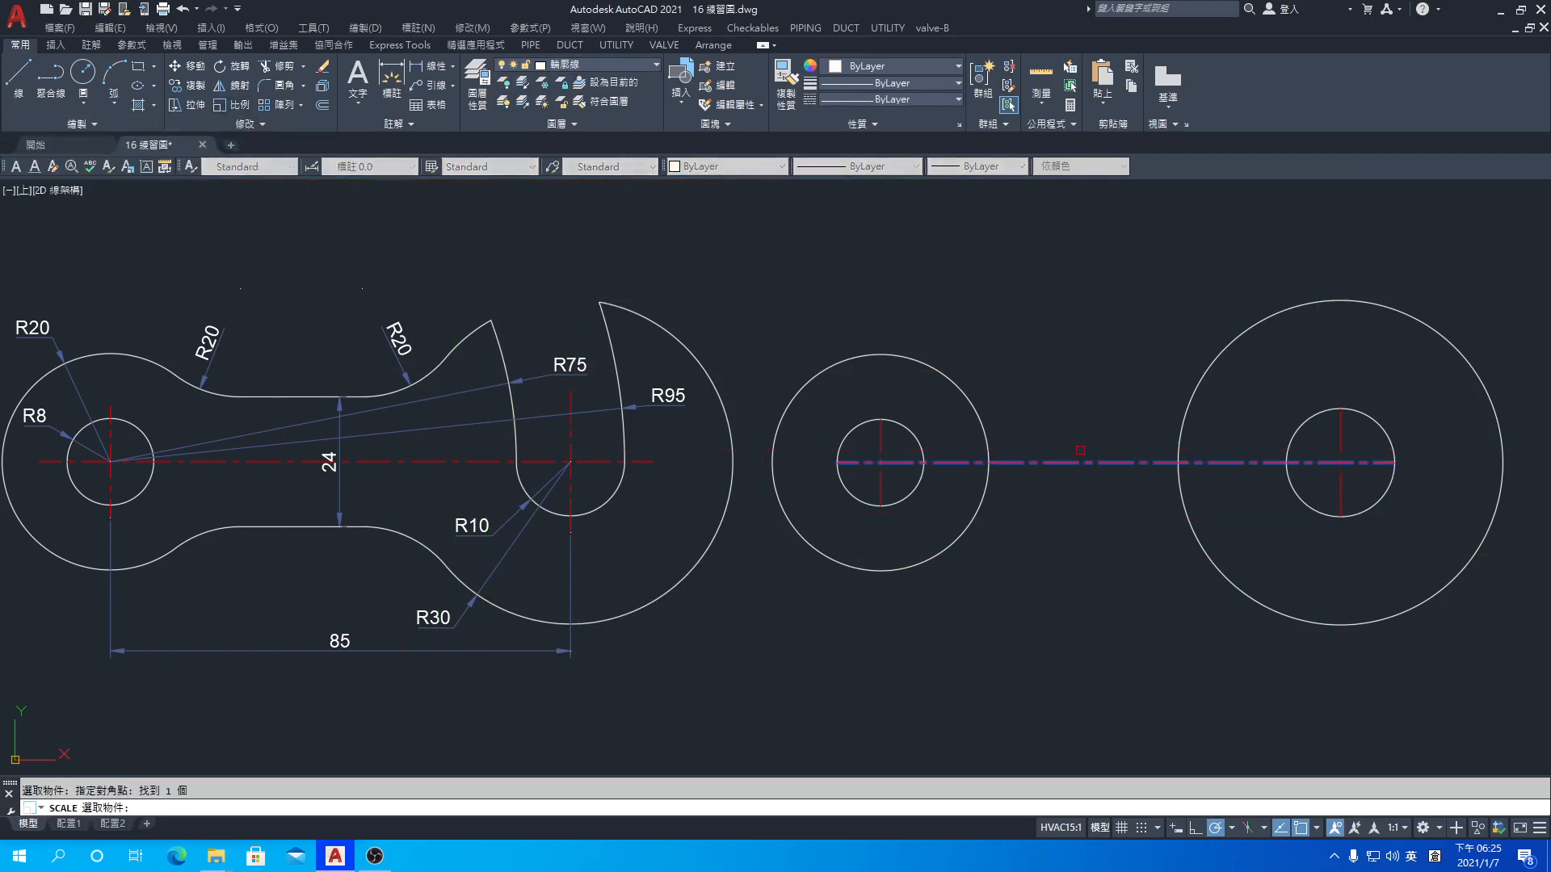
pyautogui.click(1116, 462)
pyautogui.write('1')
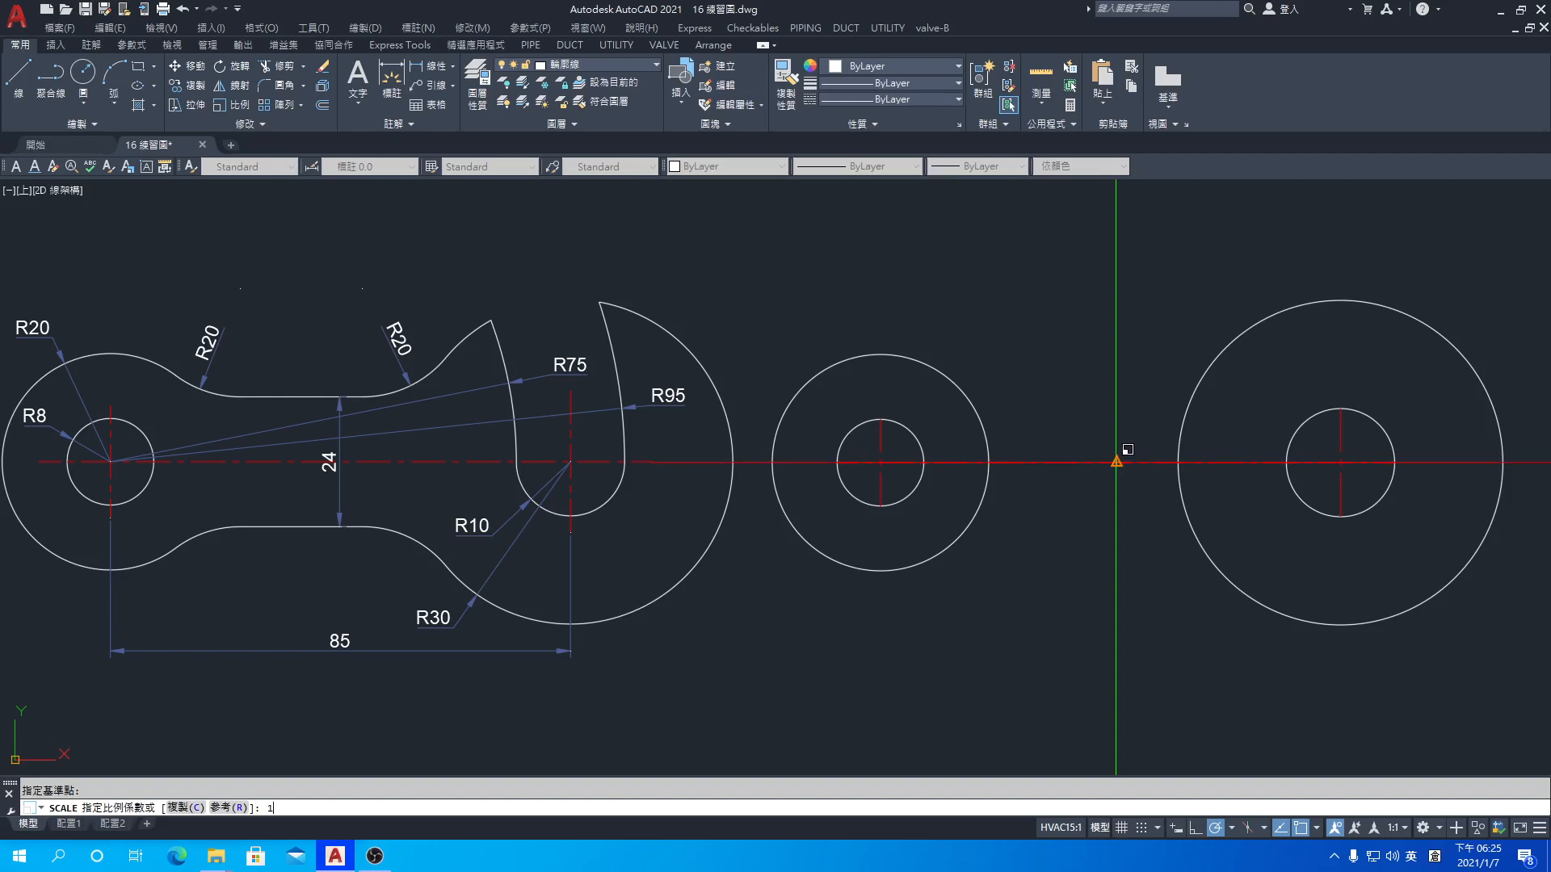
pyautogui.write('.1')
pyautogui.press('Return')
# - Scale the radius 8 circle's vertical centre line by a factor of 1.3 about its midpoint
pyautogui.press('Return')
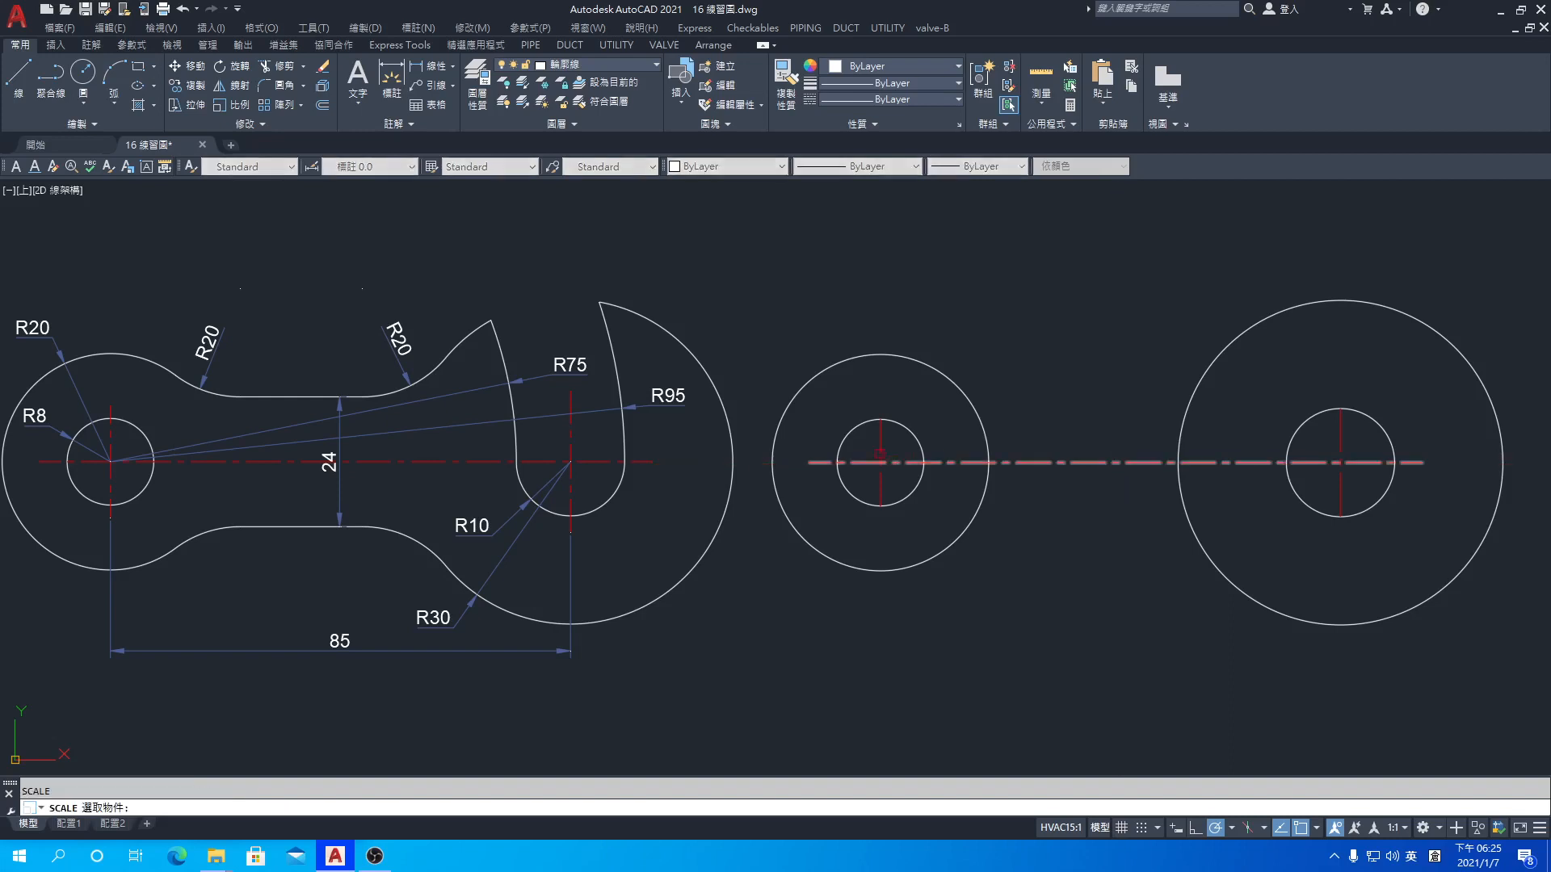
pyautogui.click(880, 458)
pyautogui.press('Return')
pyautogui.click(891, 449)
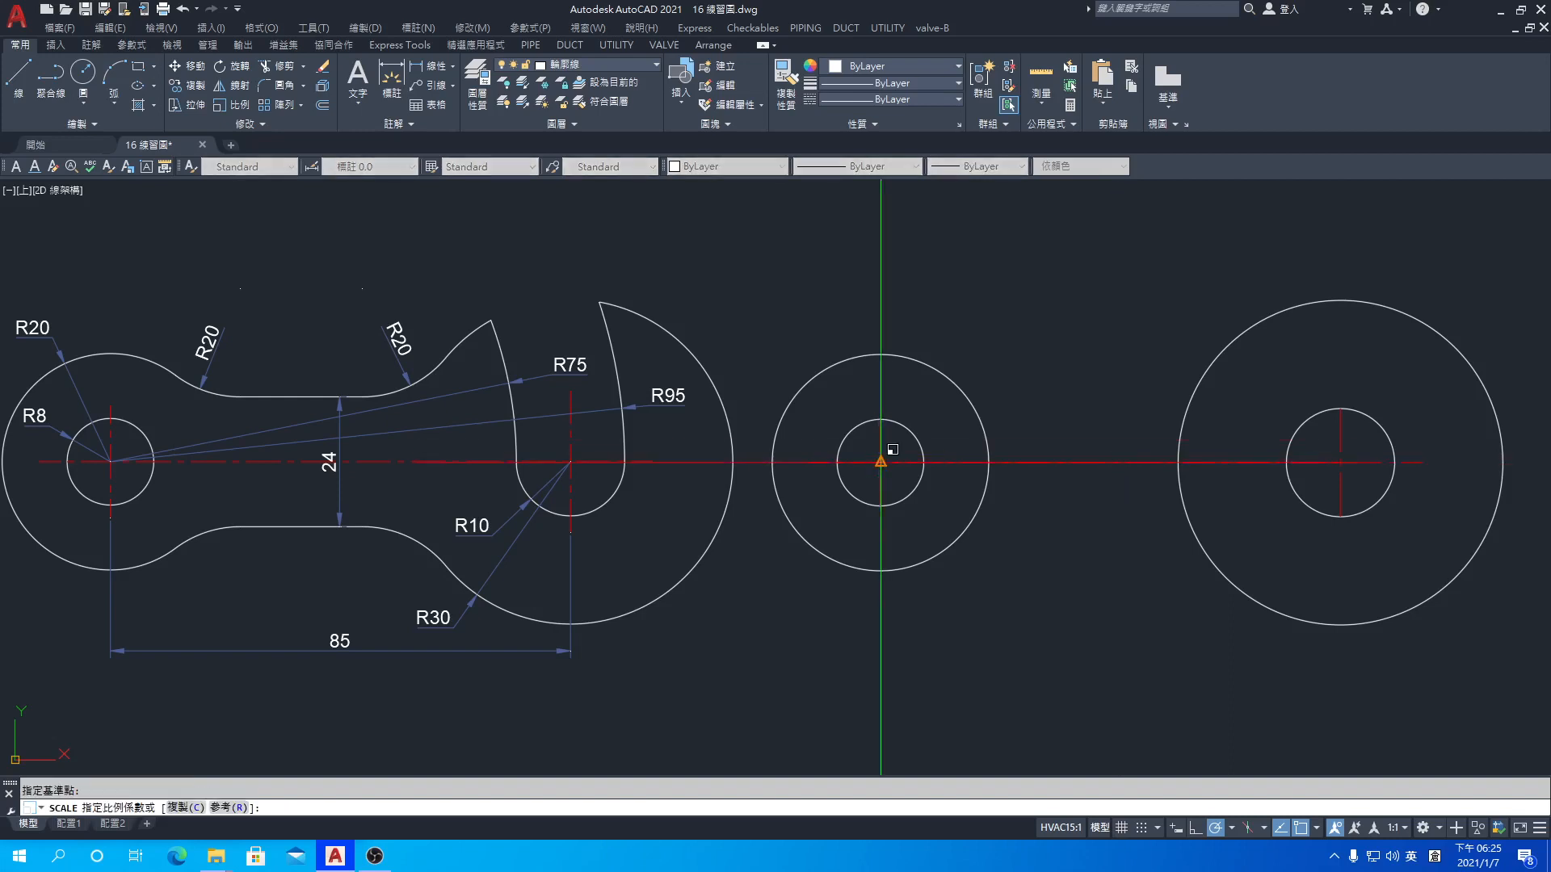
pyautogui.write('1.3')
pyautogui.press('Return')
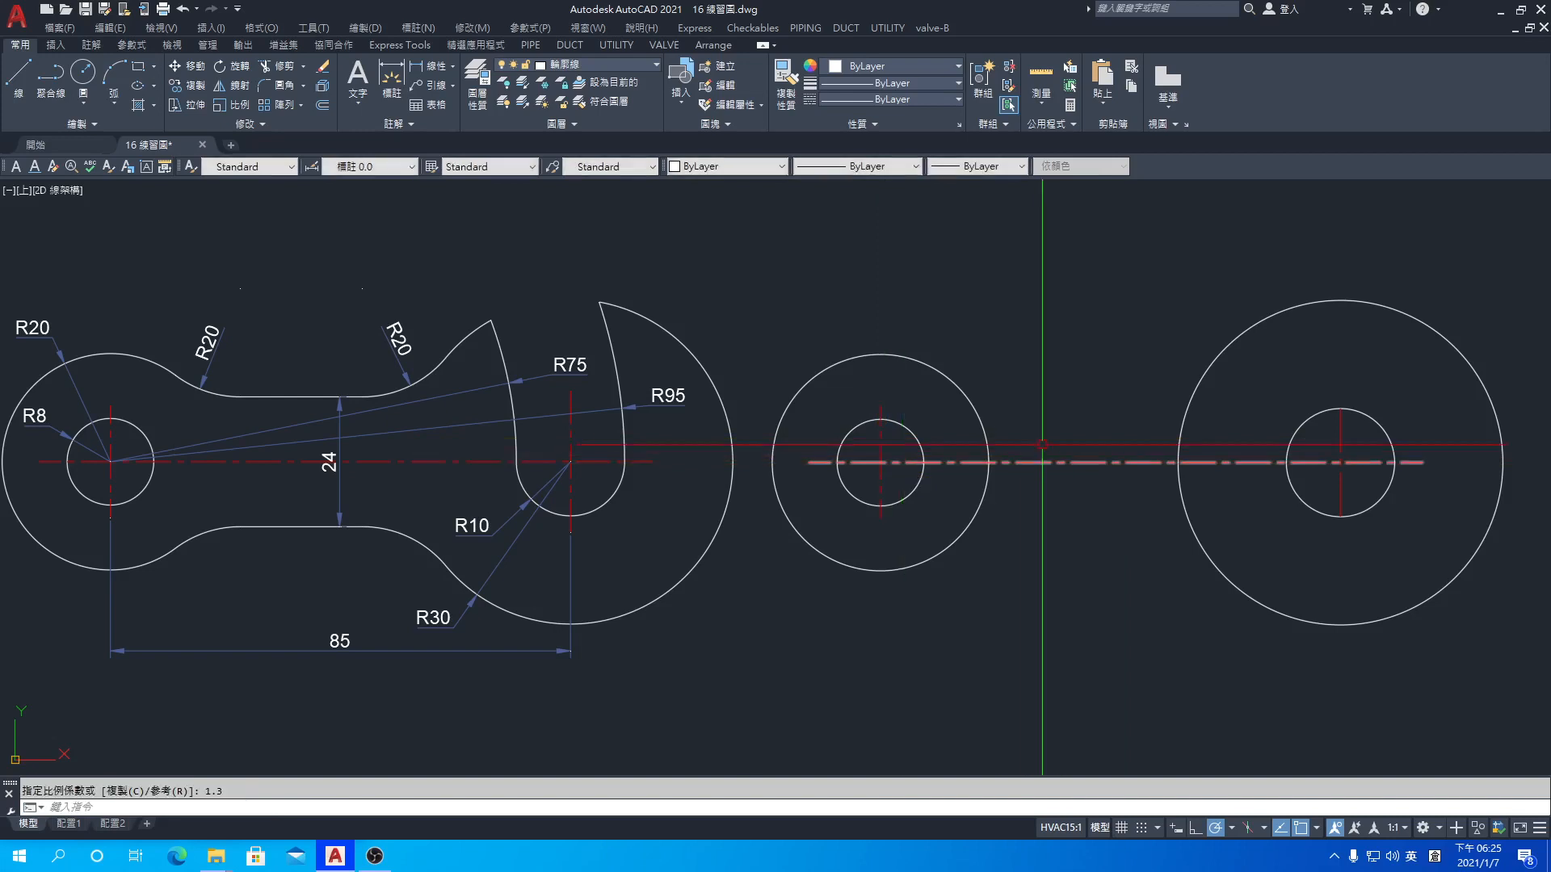
# - Scale the radius 10 circle's vertical centre line by a factor of 1.3 about its midpoint
pyautogui.press('Return')
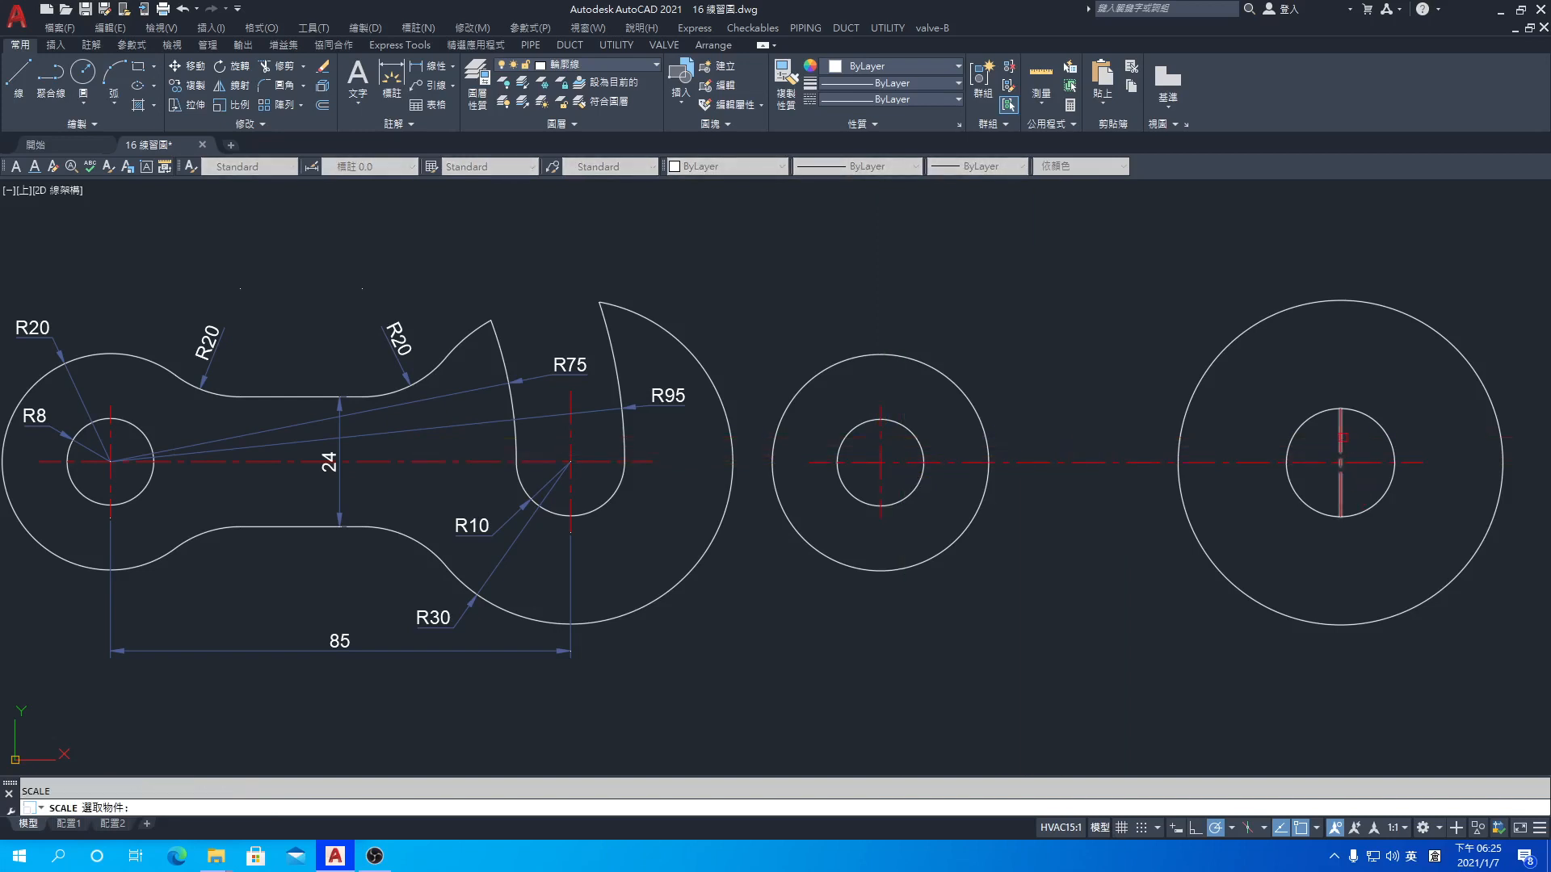
pyautogui.click(1340, 438)
pyautogui.press('Return')
pyautogui.click(1341, 462)
pyautogui.write('1.3')
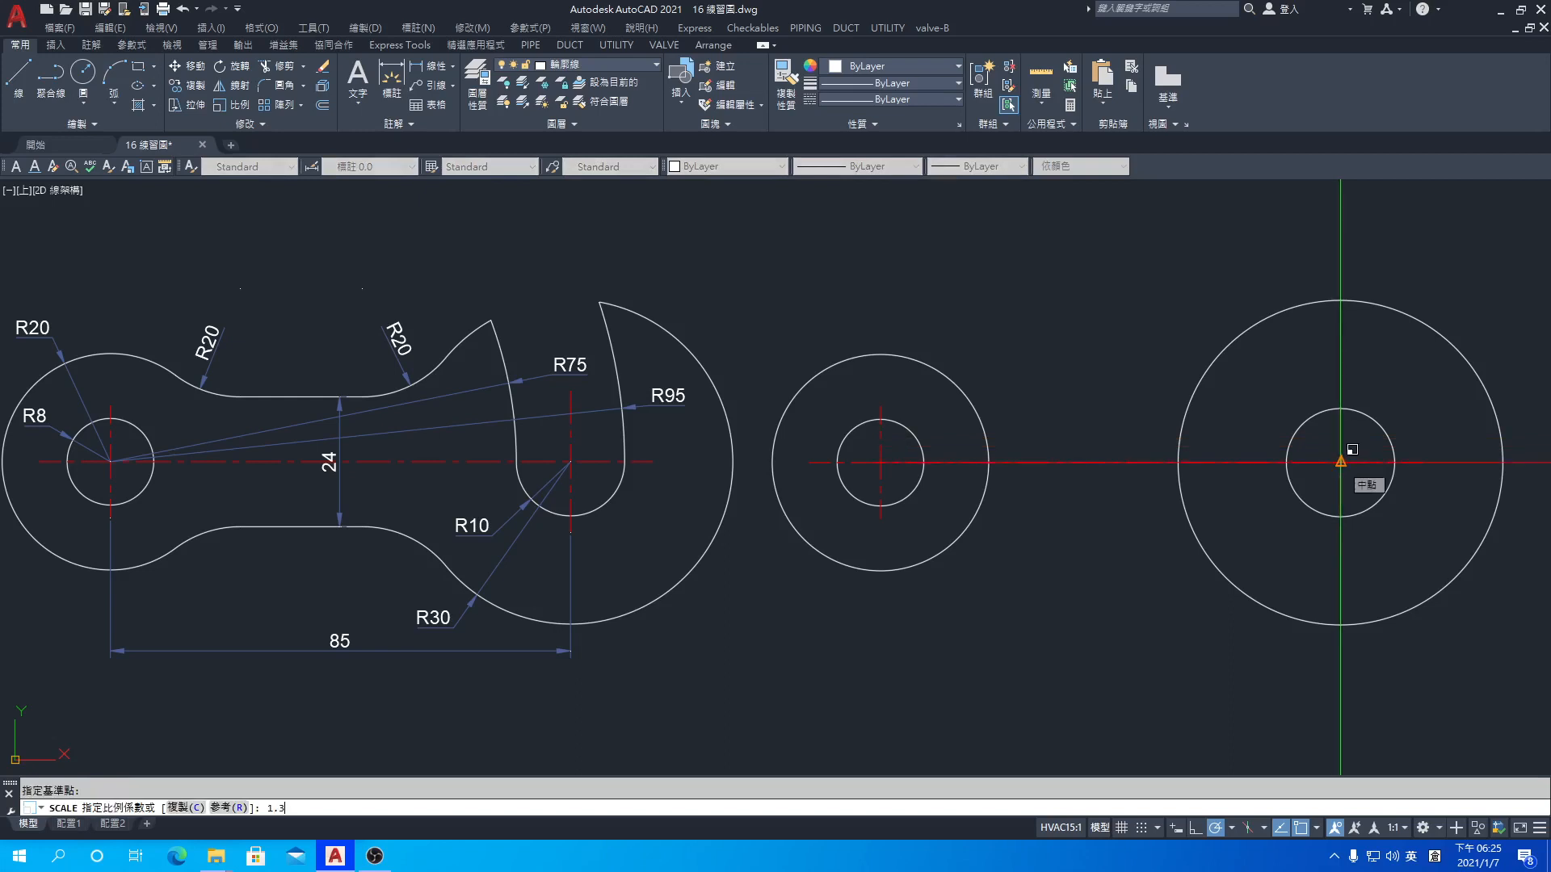
pyautogui.press('Return')
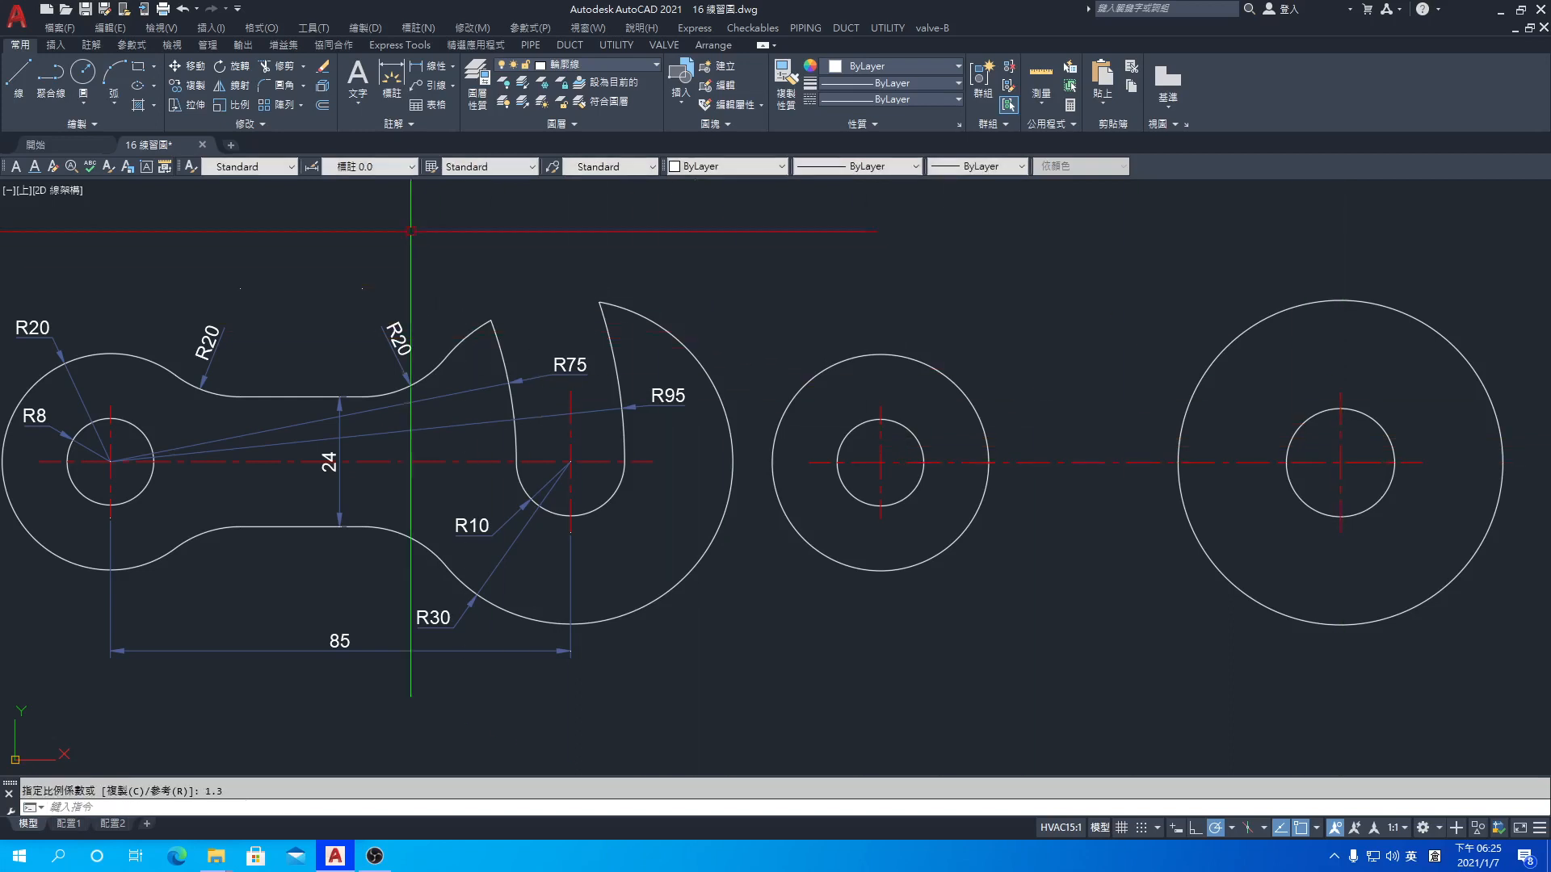
# - Offset the horizontal centre line by 12 to both the upper and lower sides
pyautogui.click(324, 106)
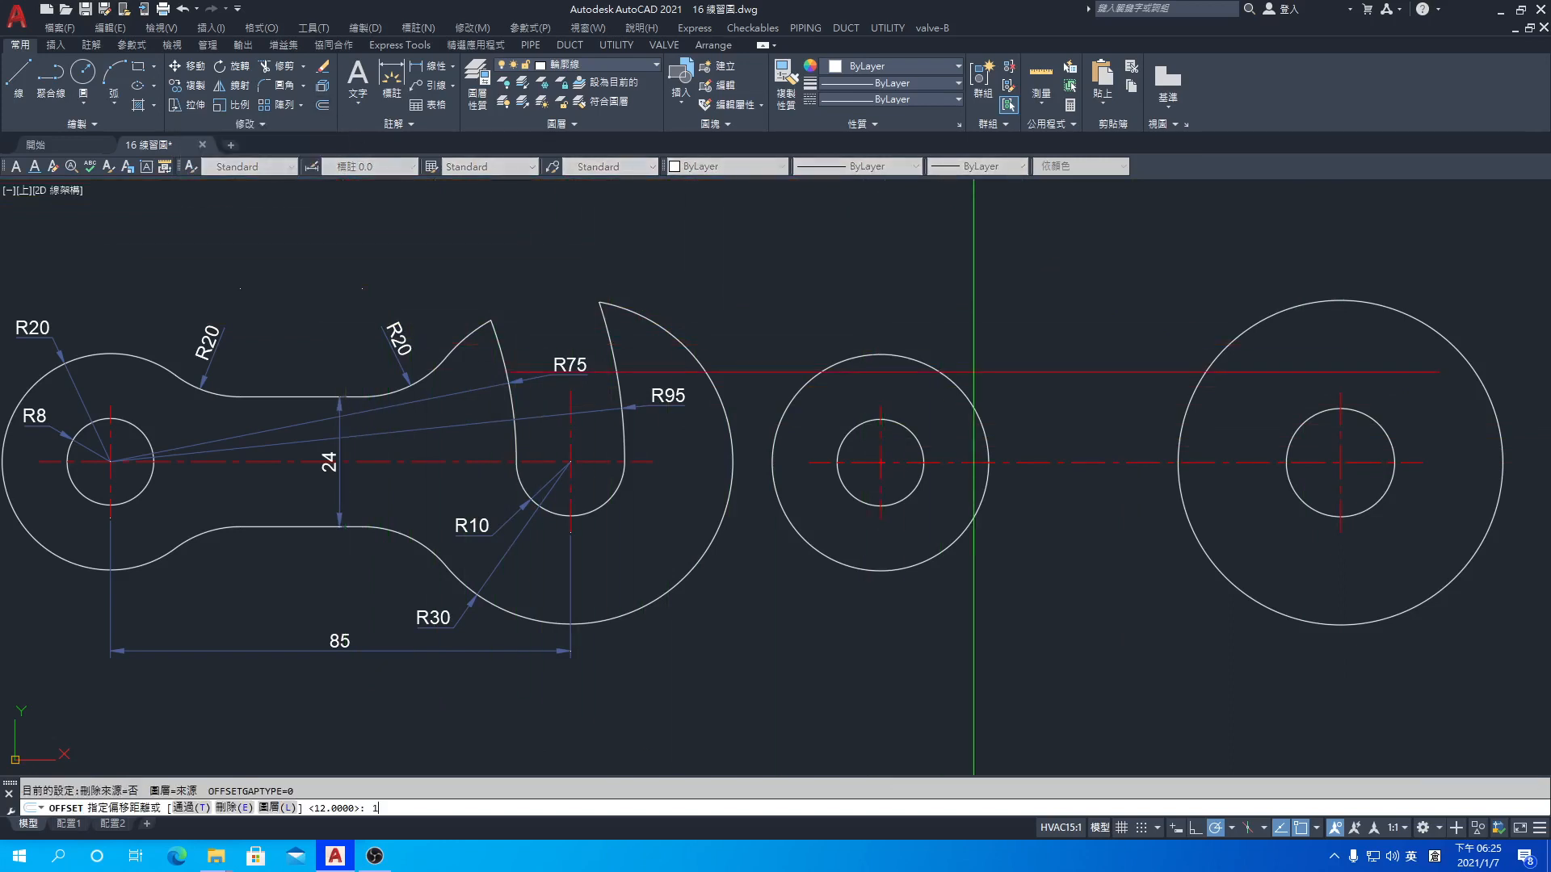
pyautogui.write('12')
pyautogui.press('Return')
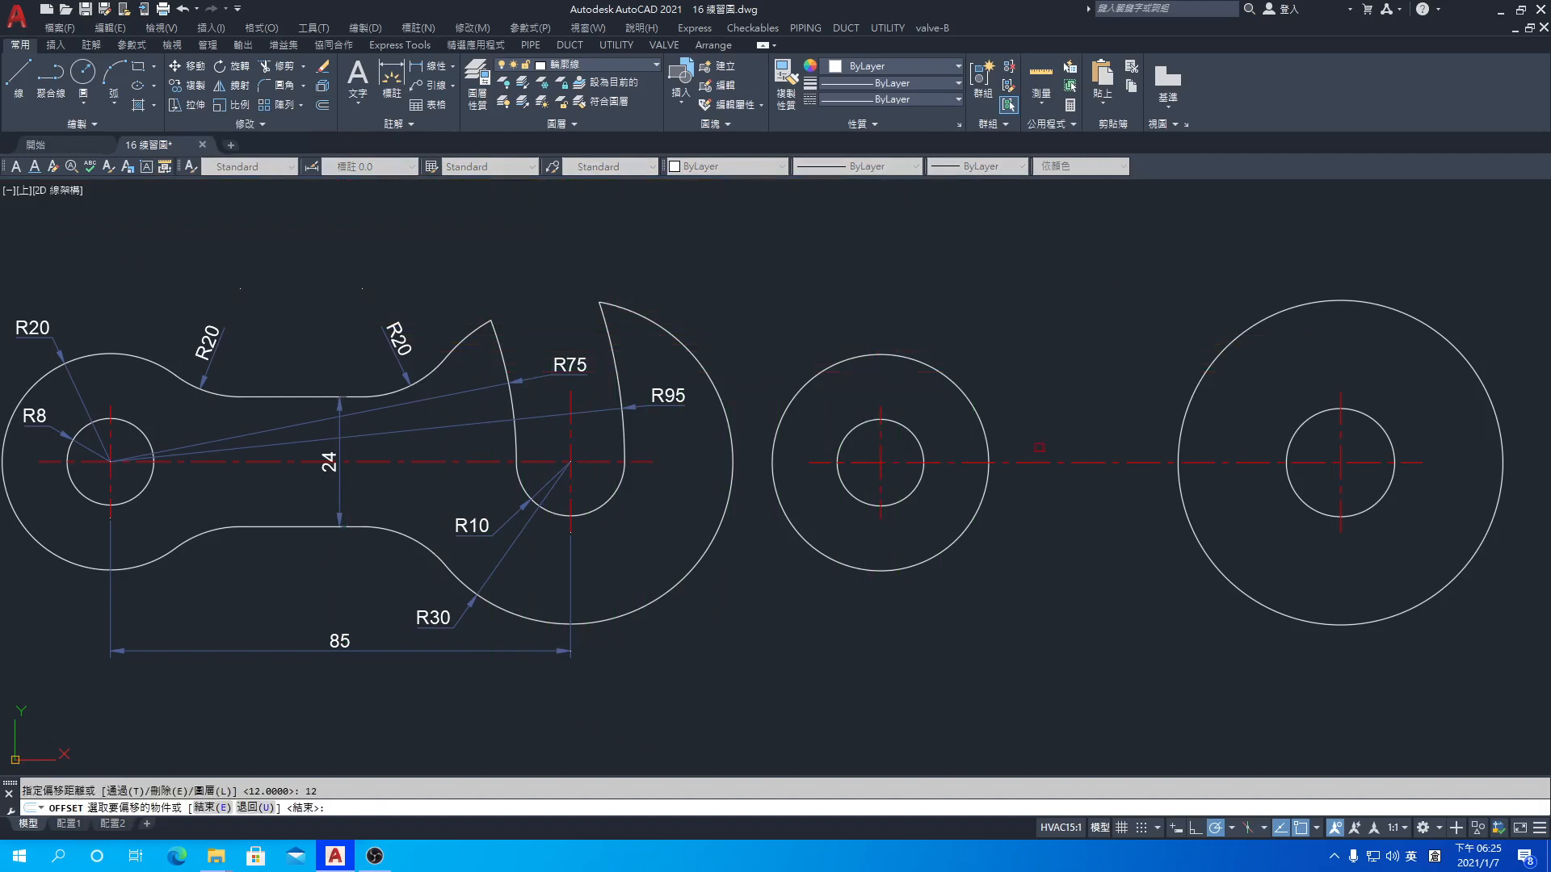
pyautogui.click(1041, 461)
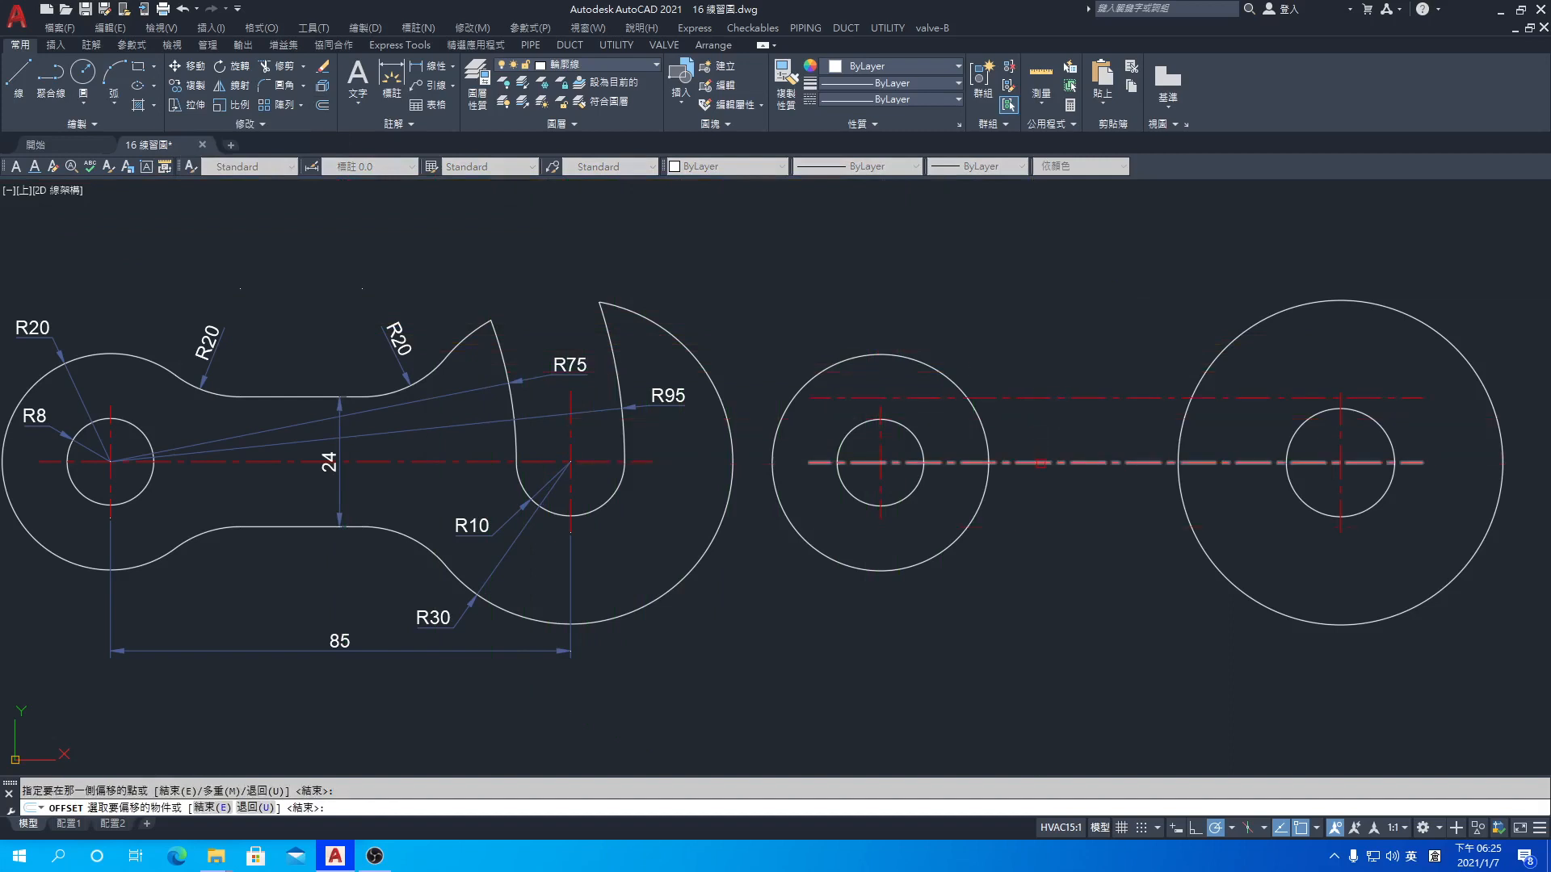
pyautogui.click(1036, 509)
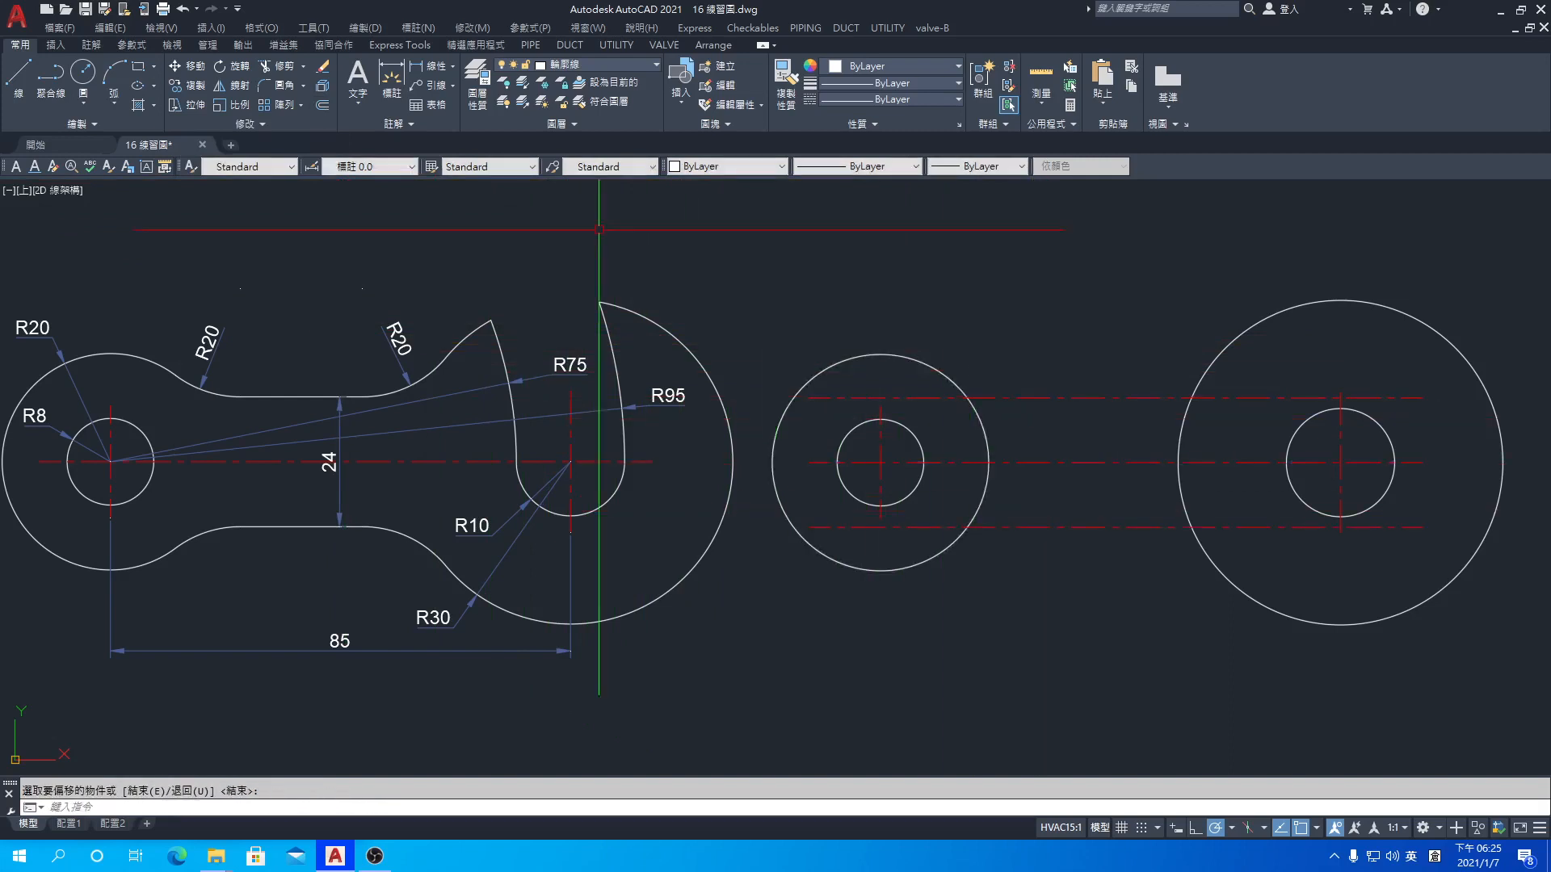
# - Match the properties of the radius 20 circle onto the two offset lines
pyautogui.click(471, 28)
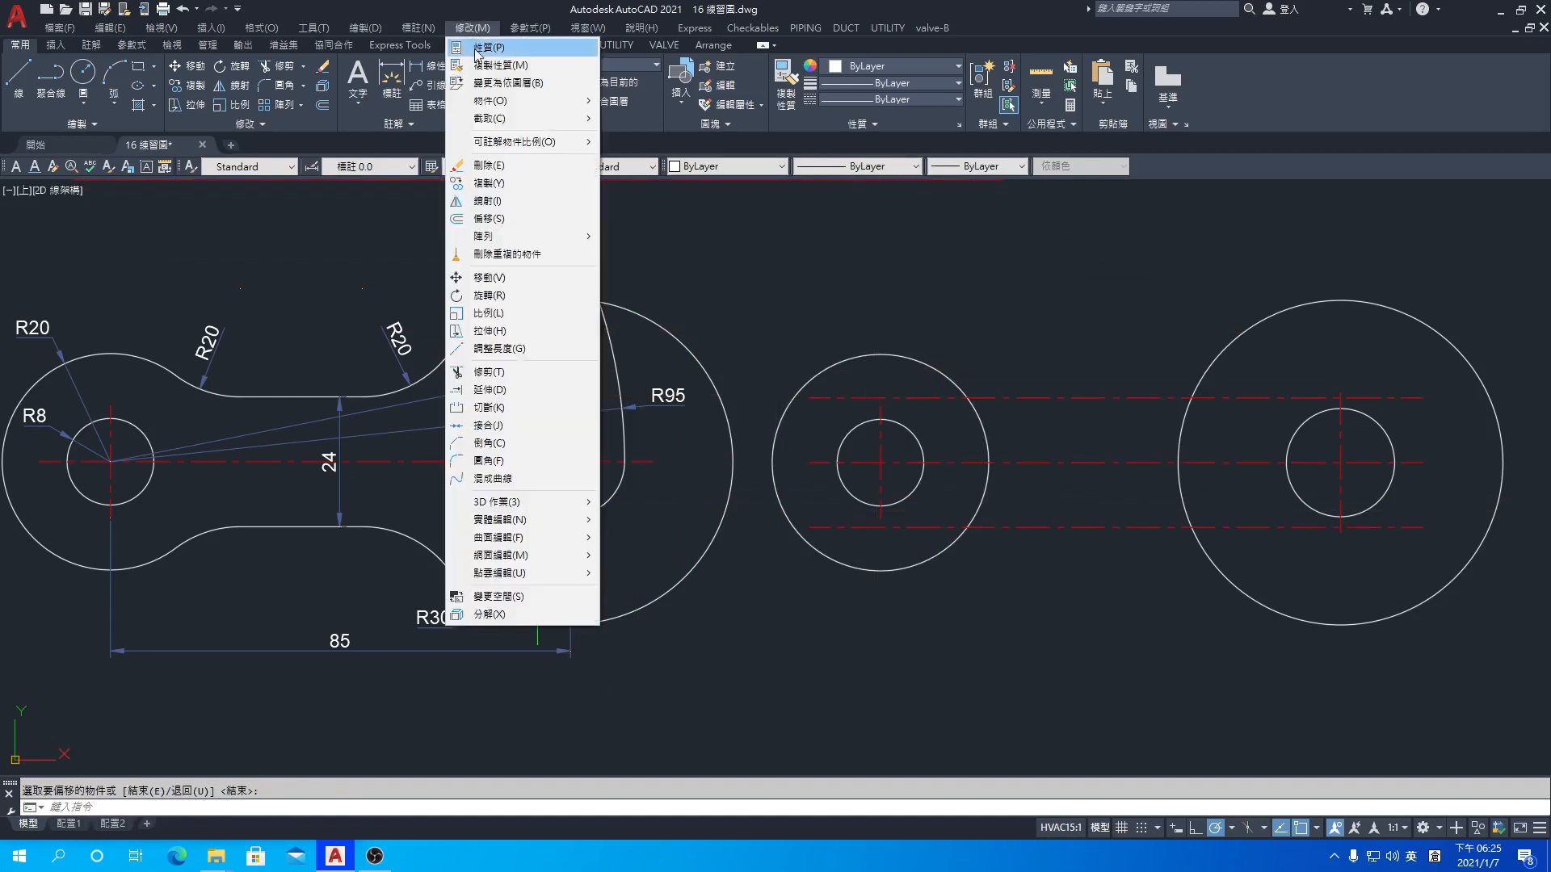
pyautogui.click(485, 66)
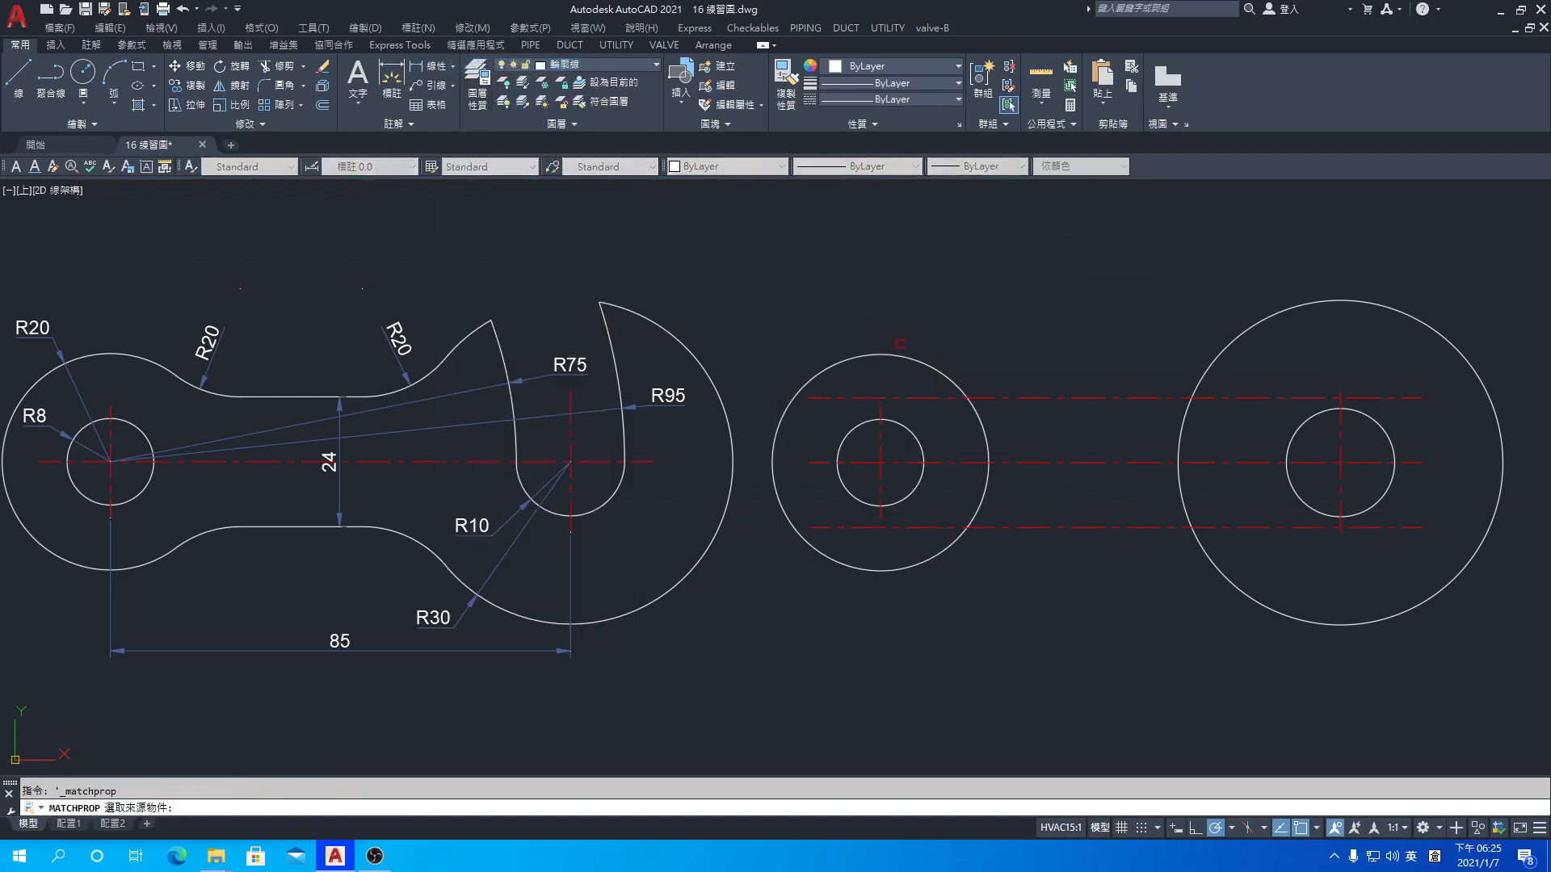
pyautogui.click(980, 412)
pyautogui.click(1001, 397)
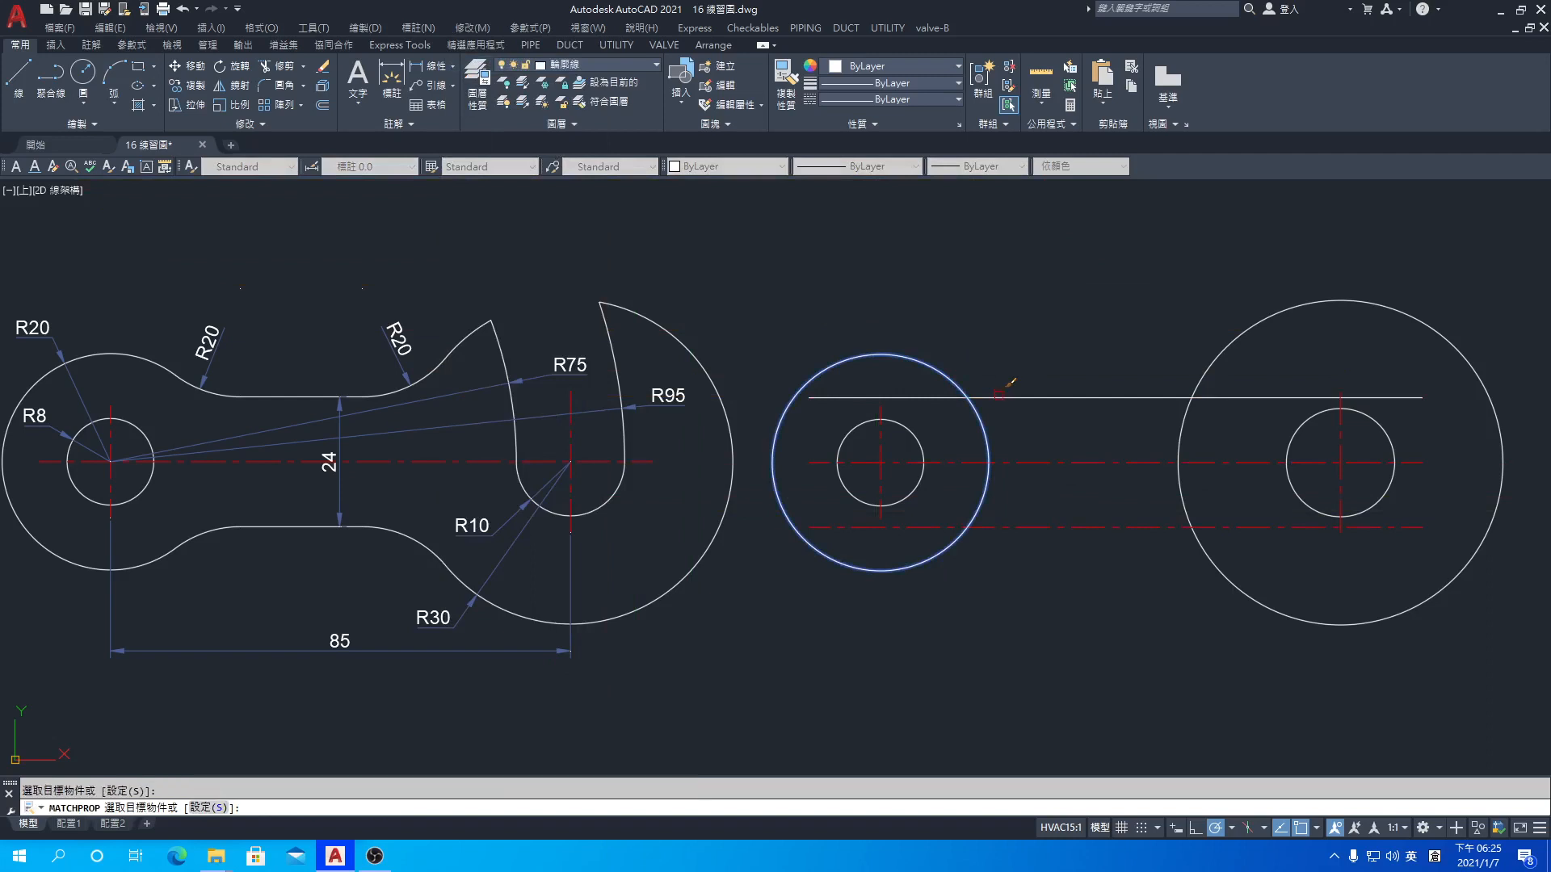
pyautogui.click(1028, 528)
pyautogui.press('Return')
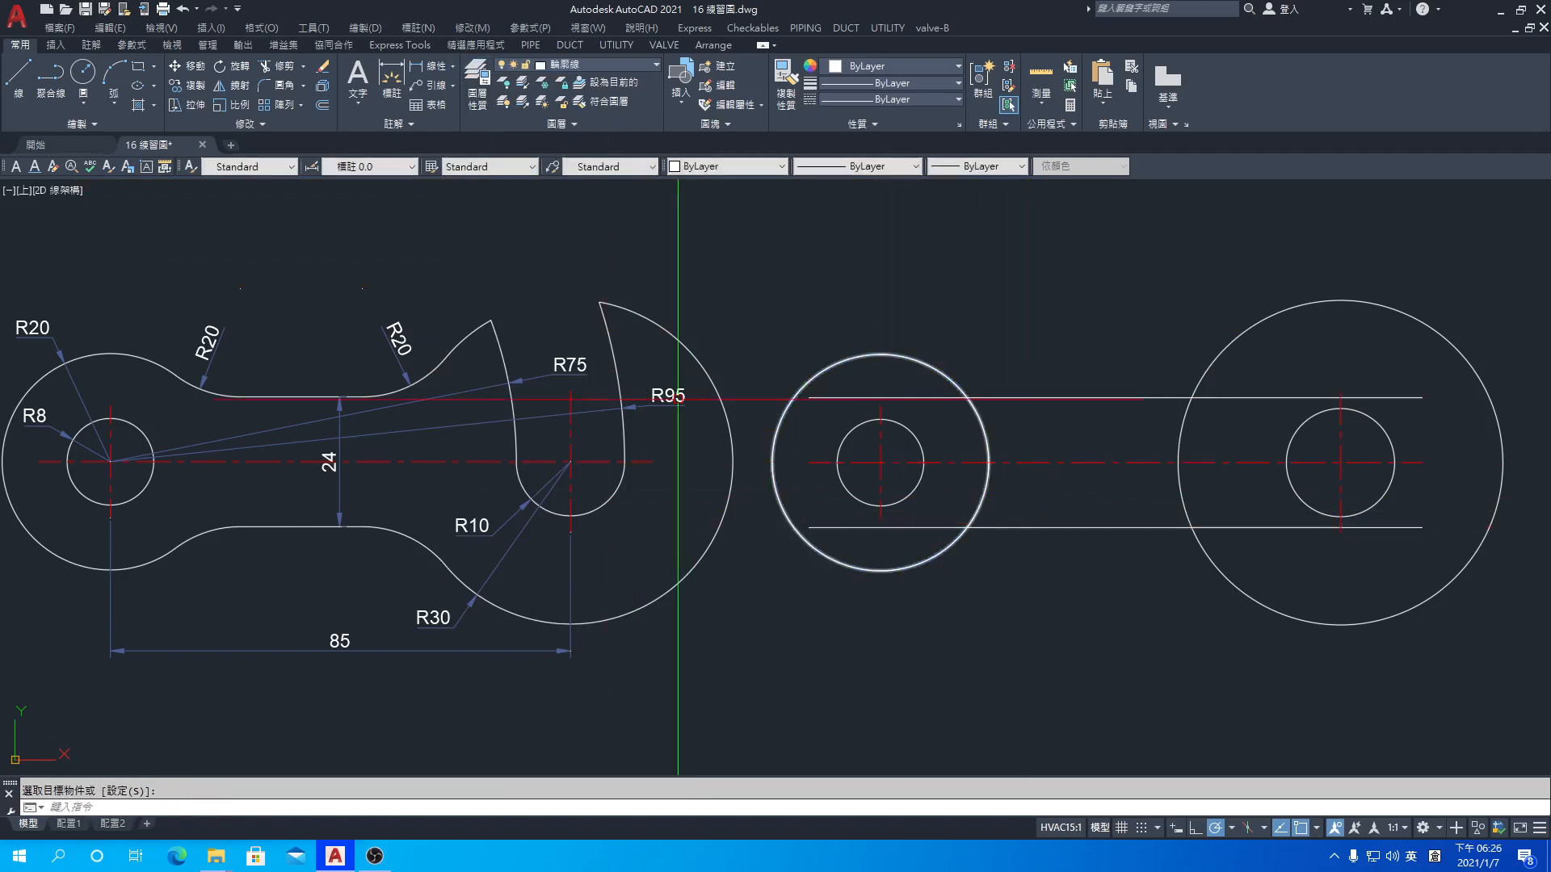
# - Fillet the upper offset line to the radius 20 and radius 30 circles with radius 20, using the multiple option
pyautogui.click(304, 85)
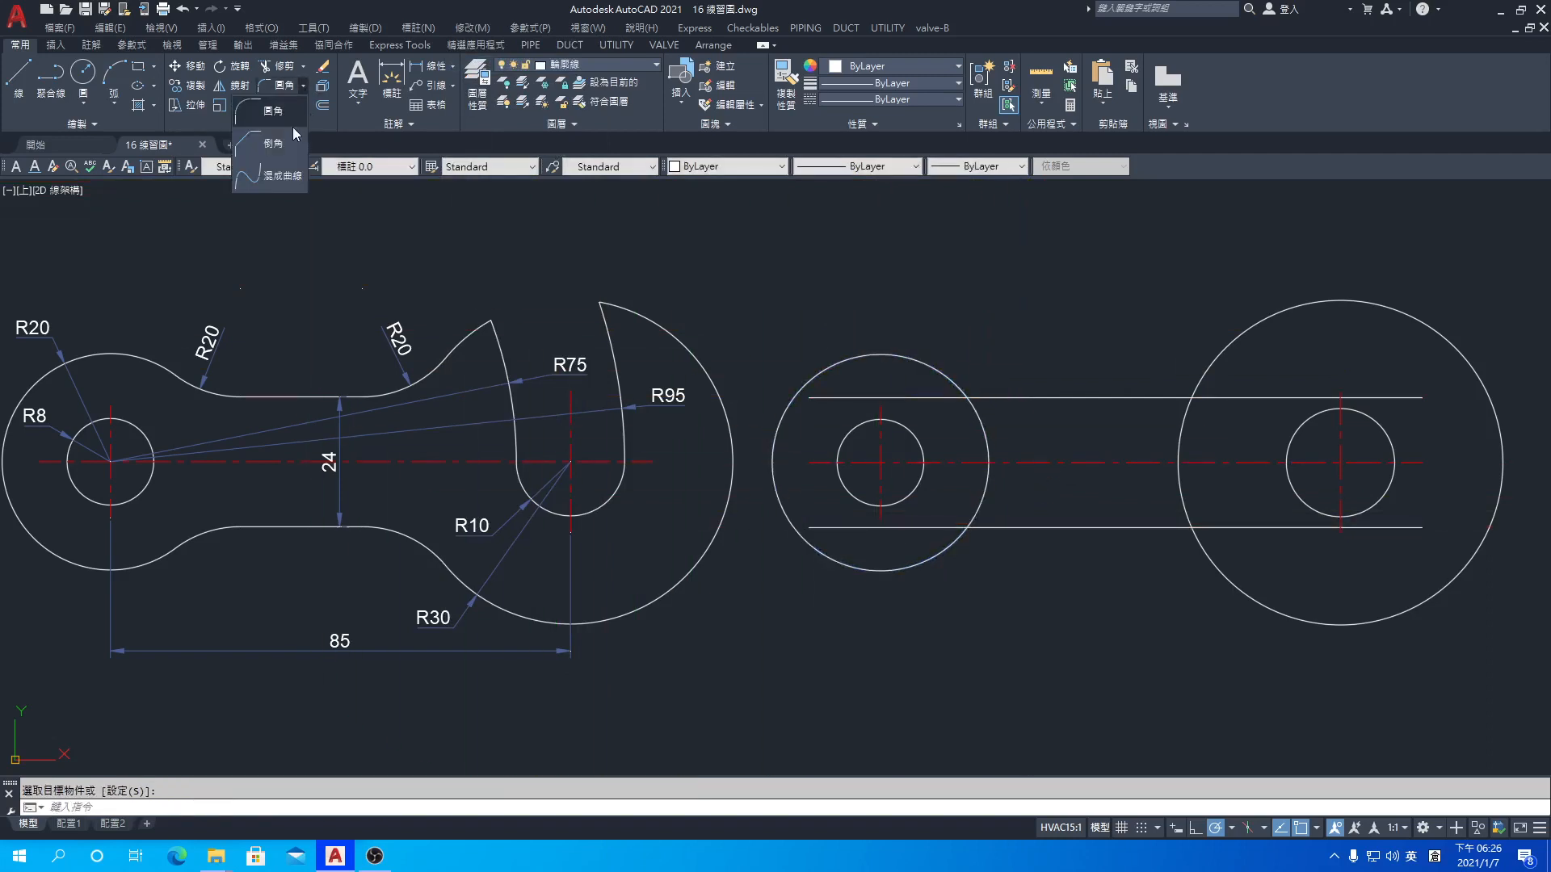
pyautogui.click(283, 112)
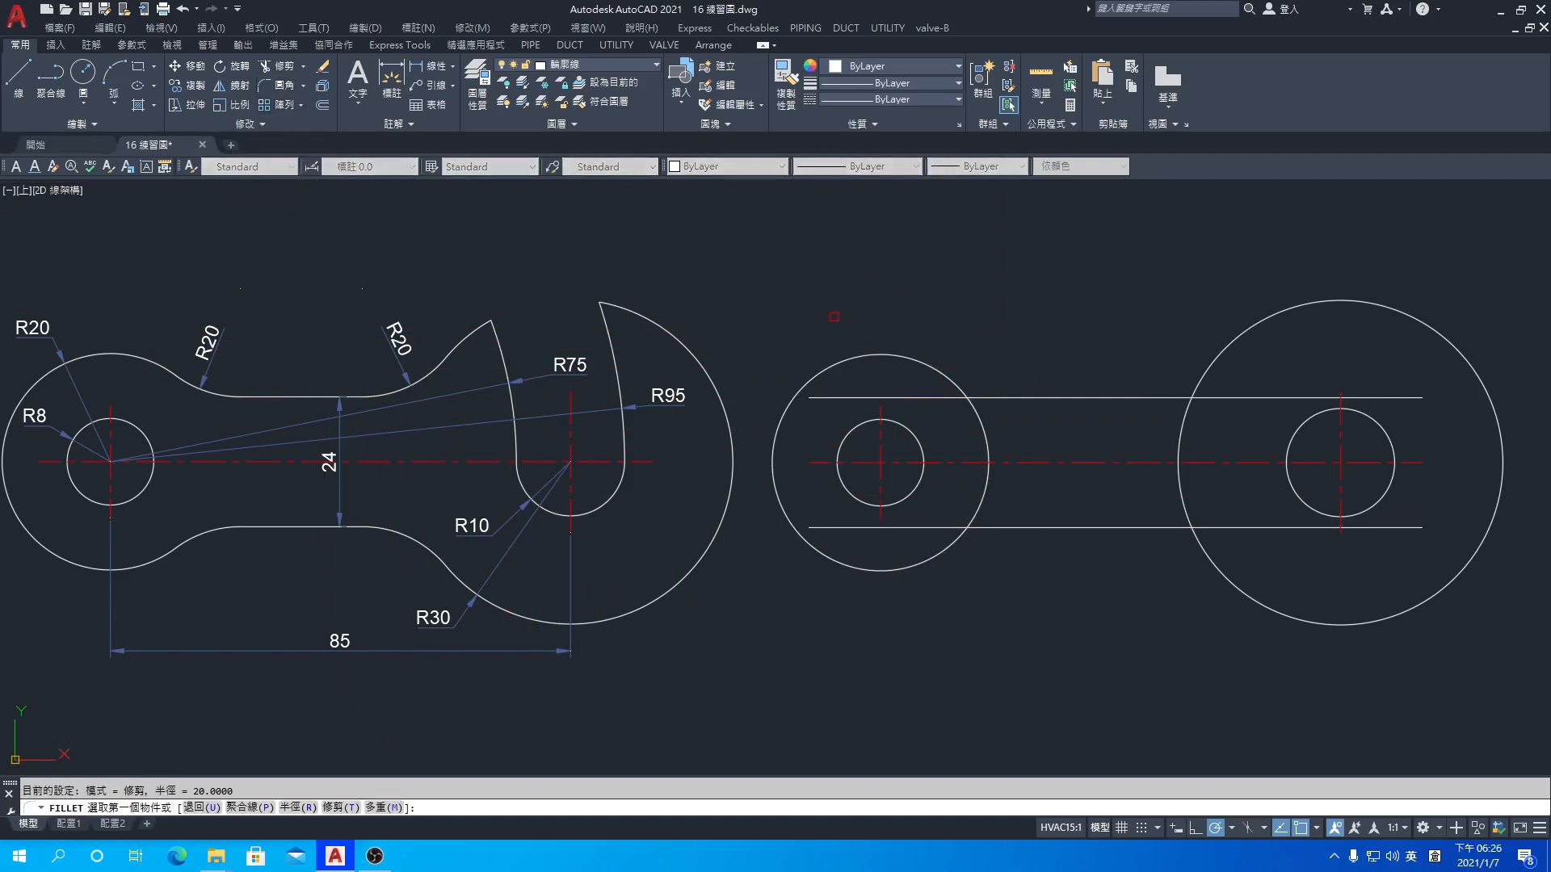
pyautogui.write('r')
pyautogui.press('Return')
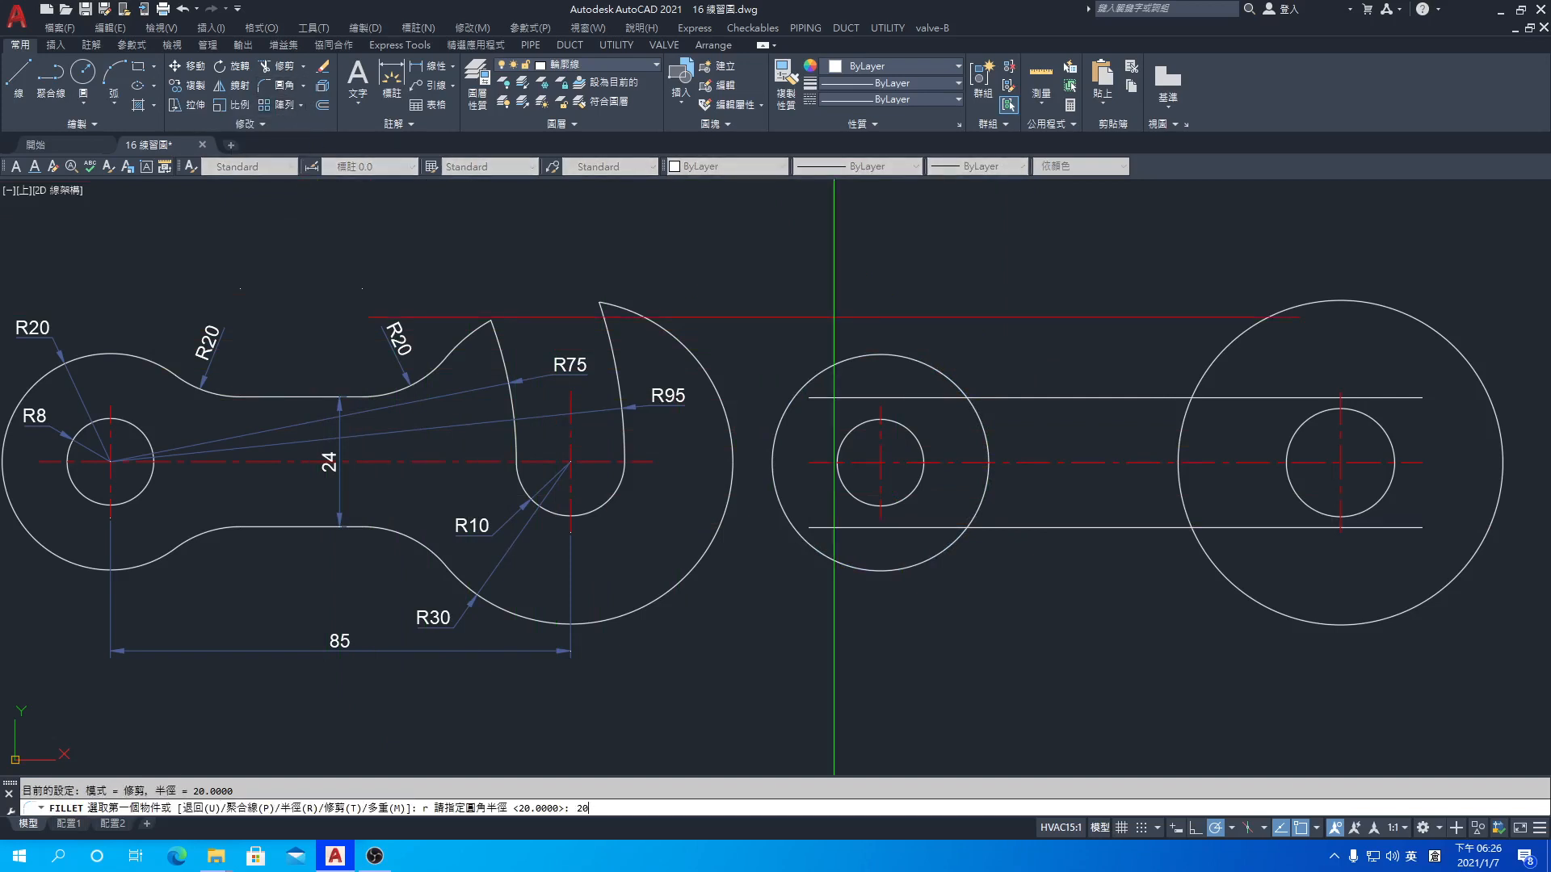
pyautogui.press('Return')
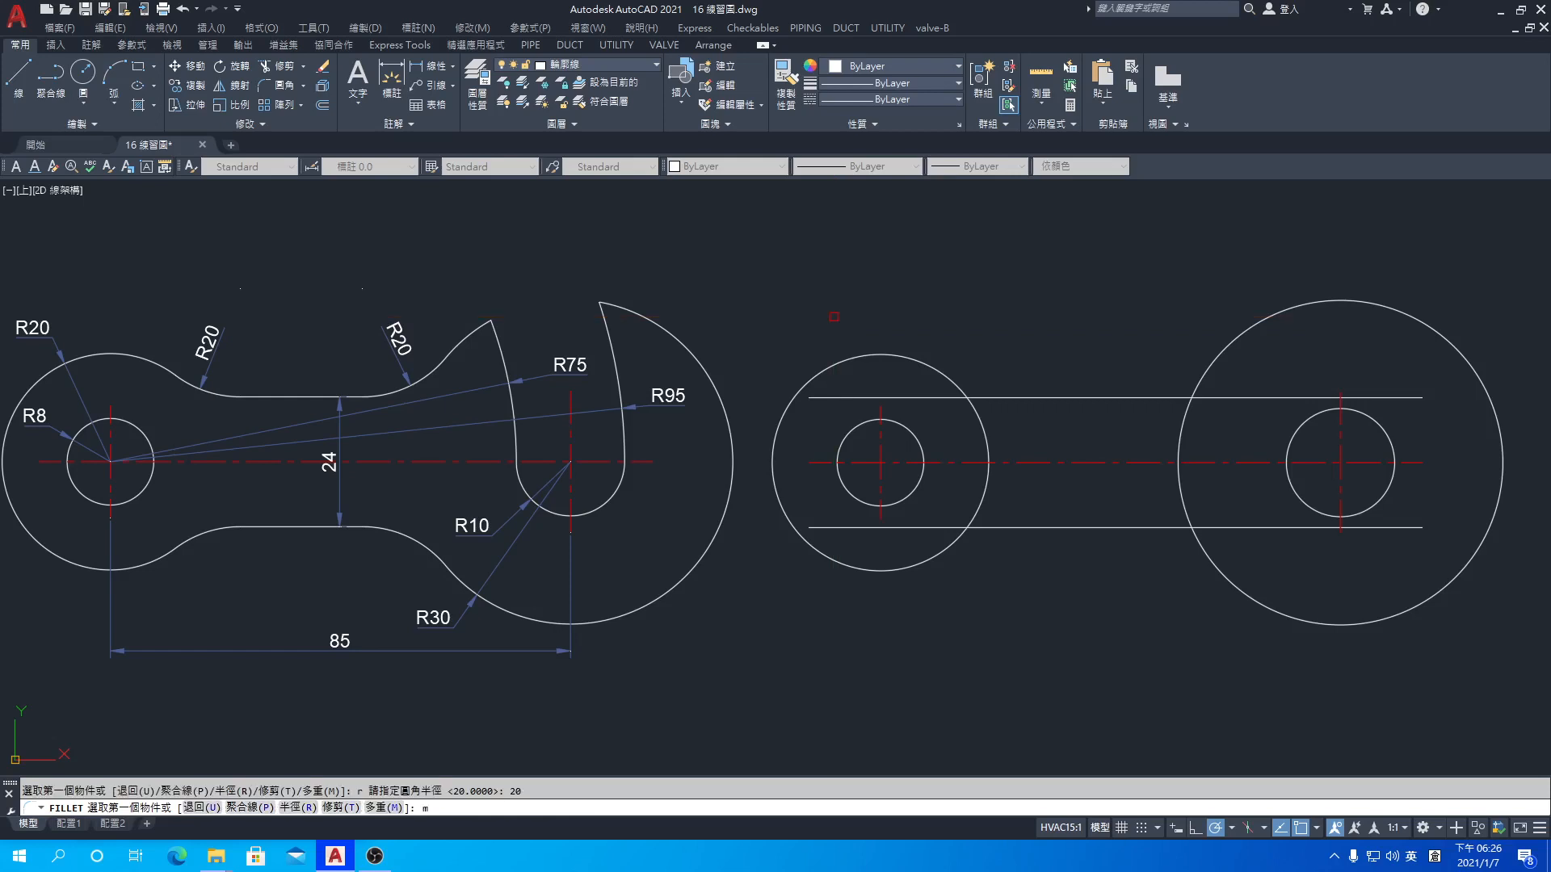
pyautogui.press('Return')
pyautogui.click(948, 380)
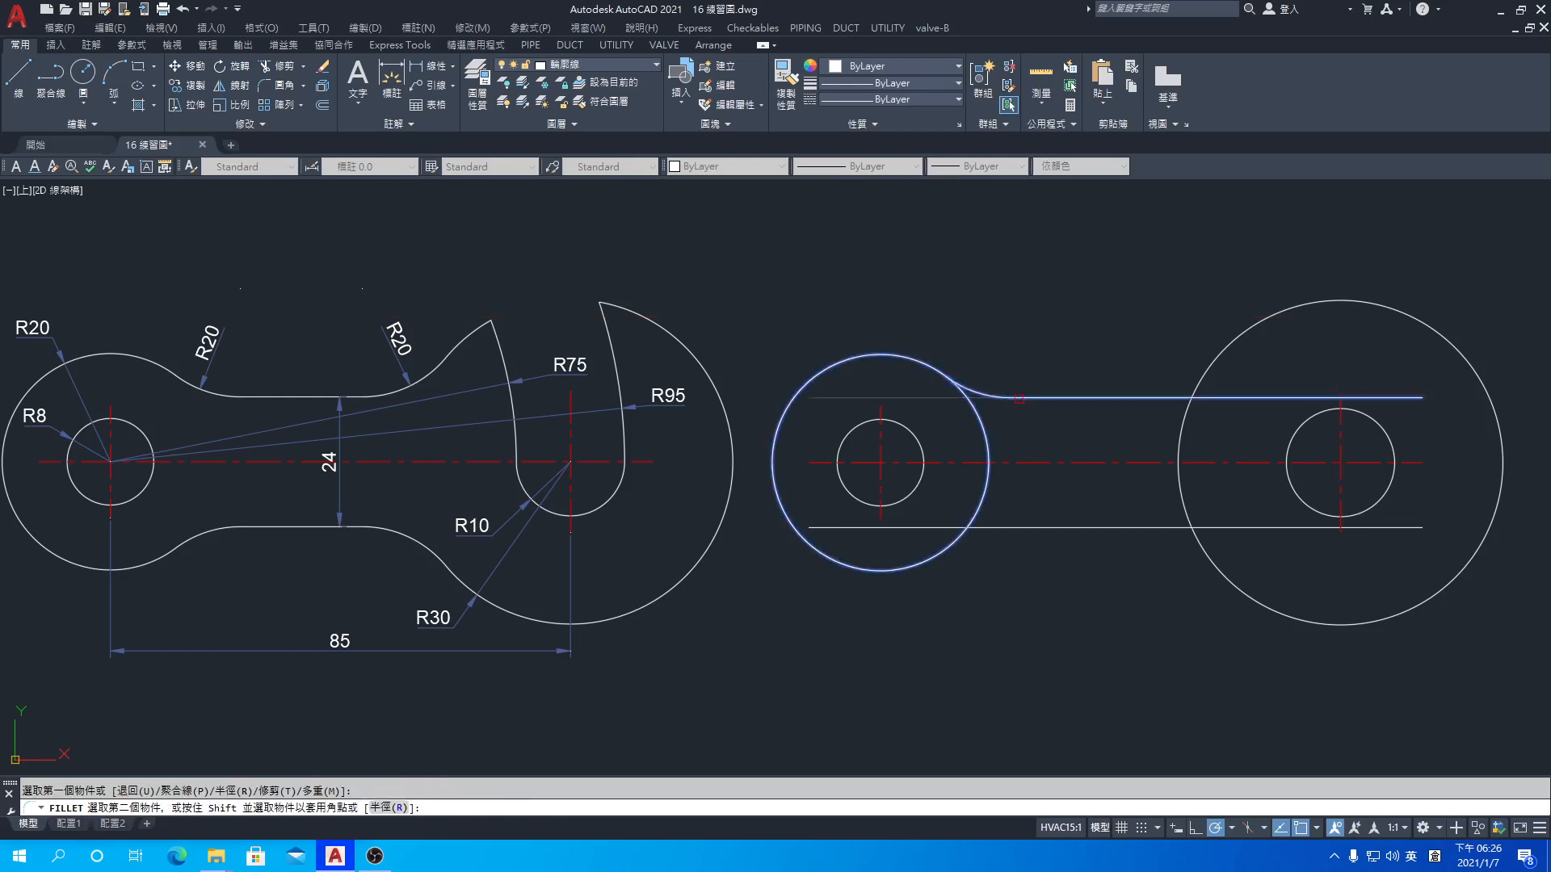
pyautogui.click(1163, 398)
pyautogui.click(1156, 396)
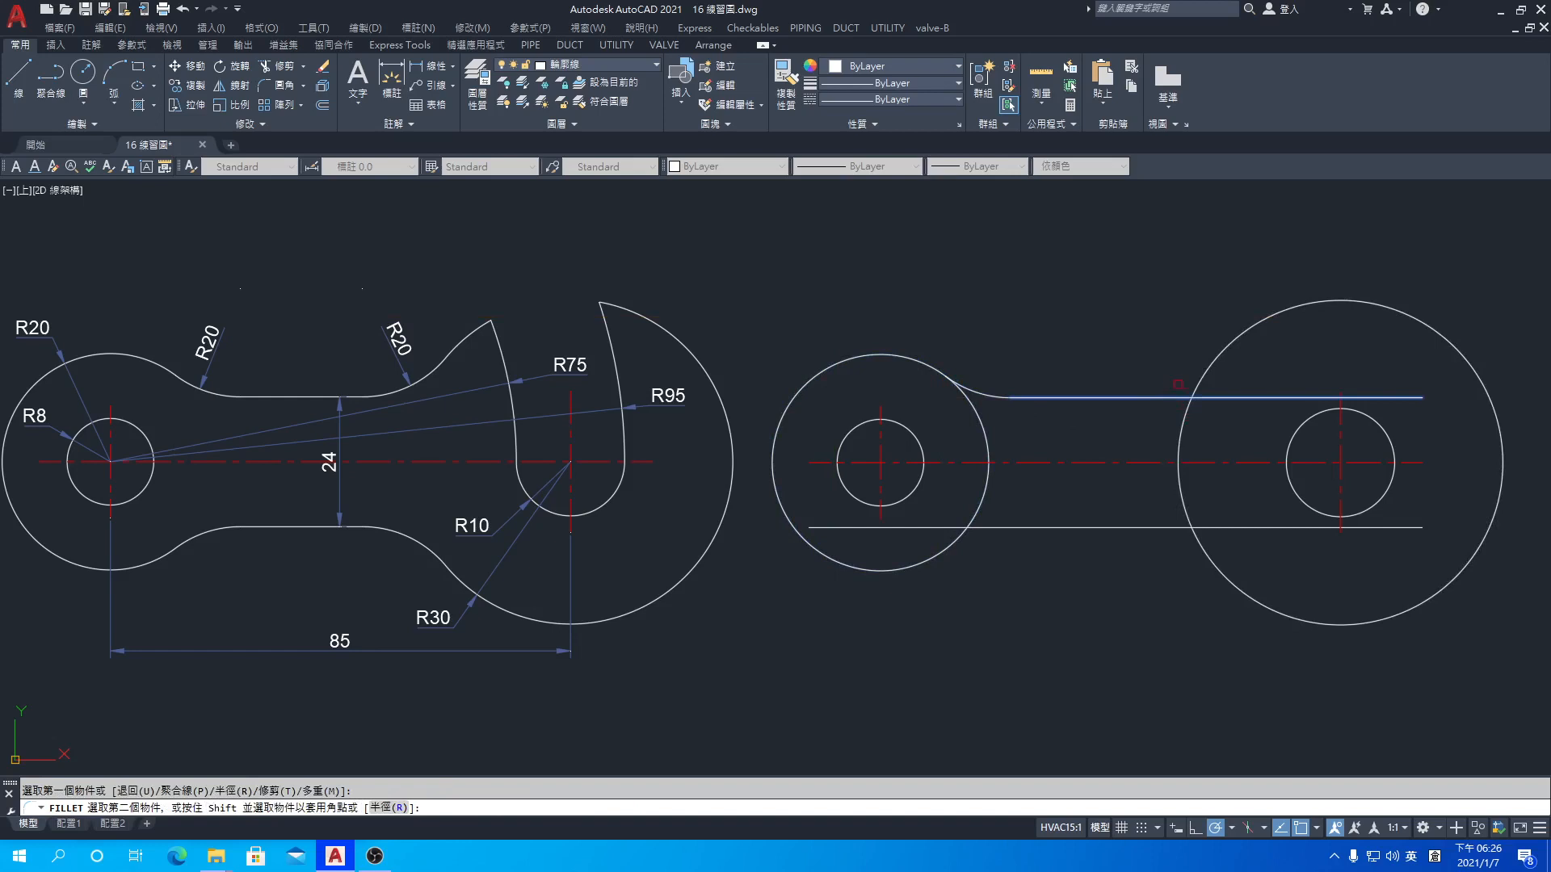
pyautogui.click(1192, 391)
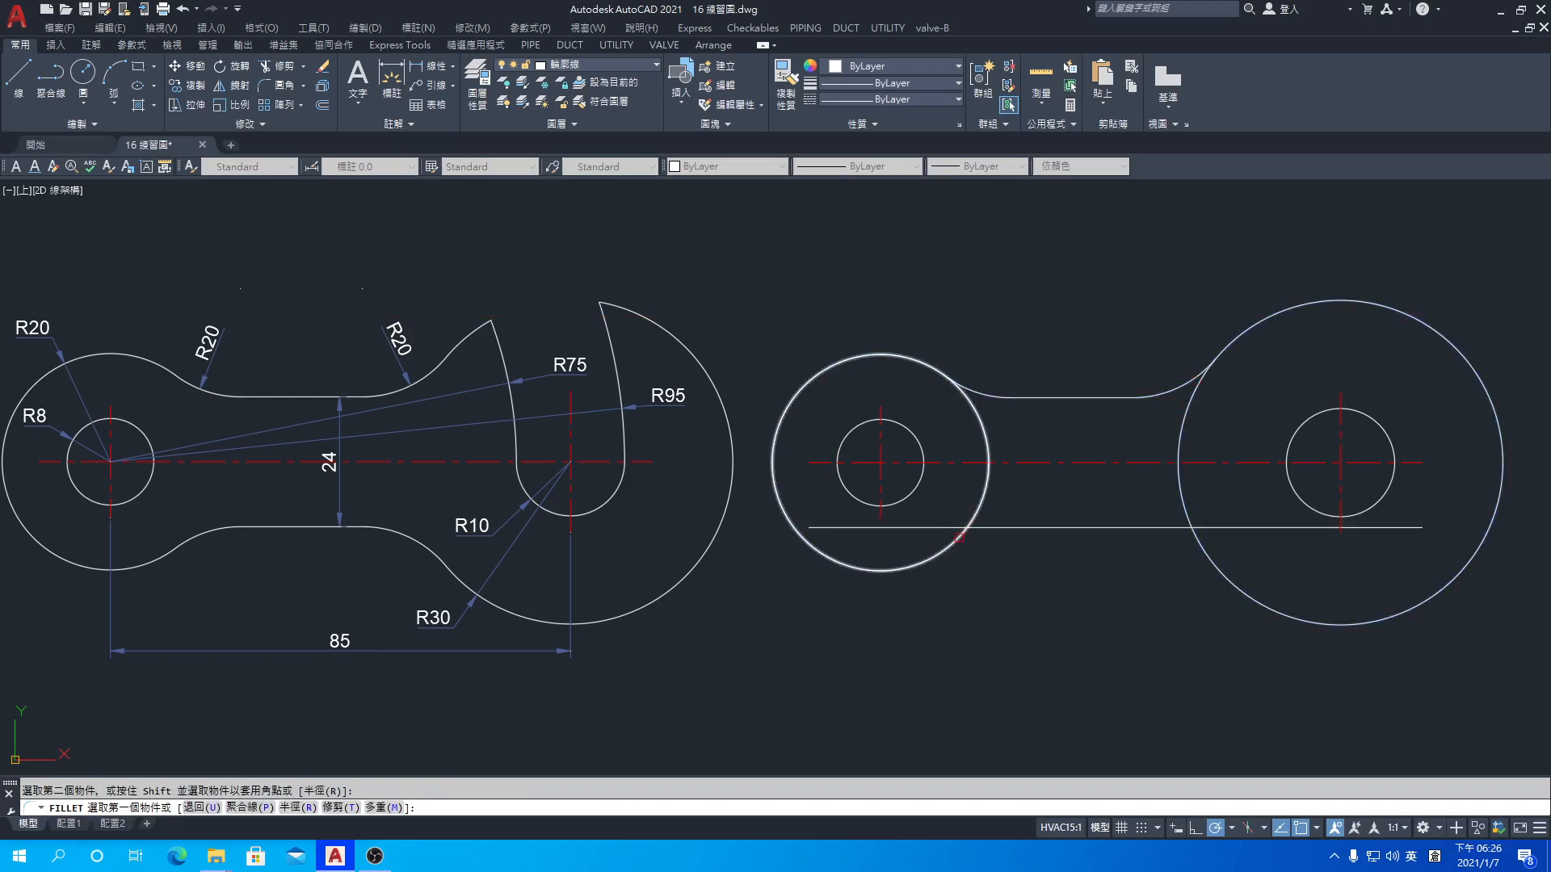
# - Fillet the lower offset line to the radius 20 and radius 30 circles with the same radius 20
pyautogui.click(959, 537)
pyautogui.click(1175, 529)
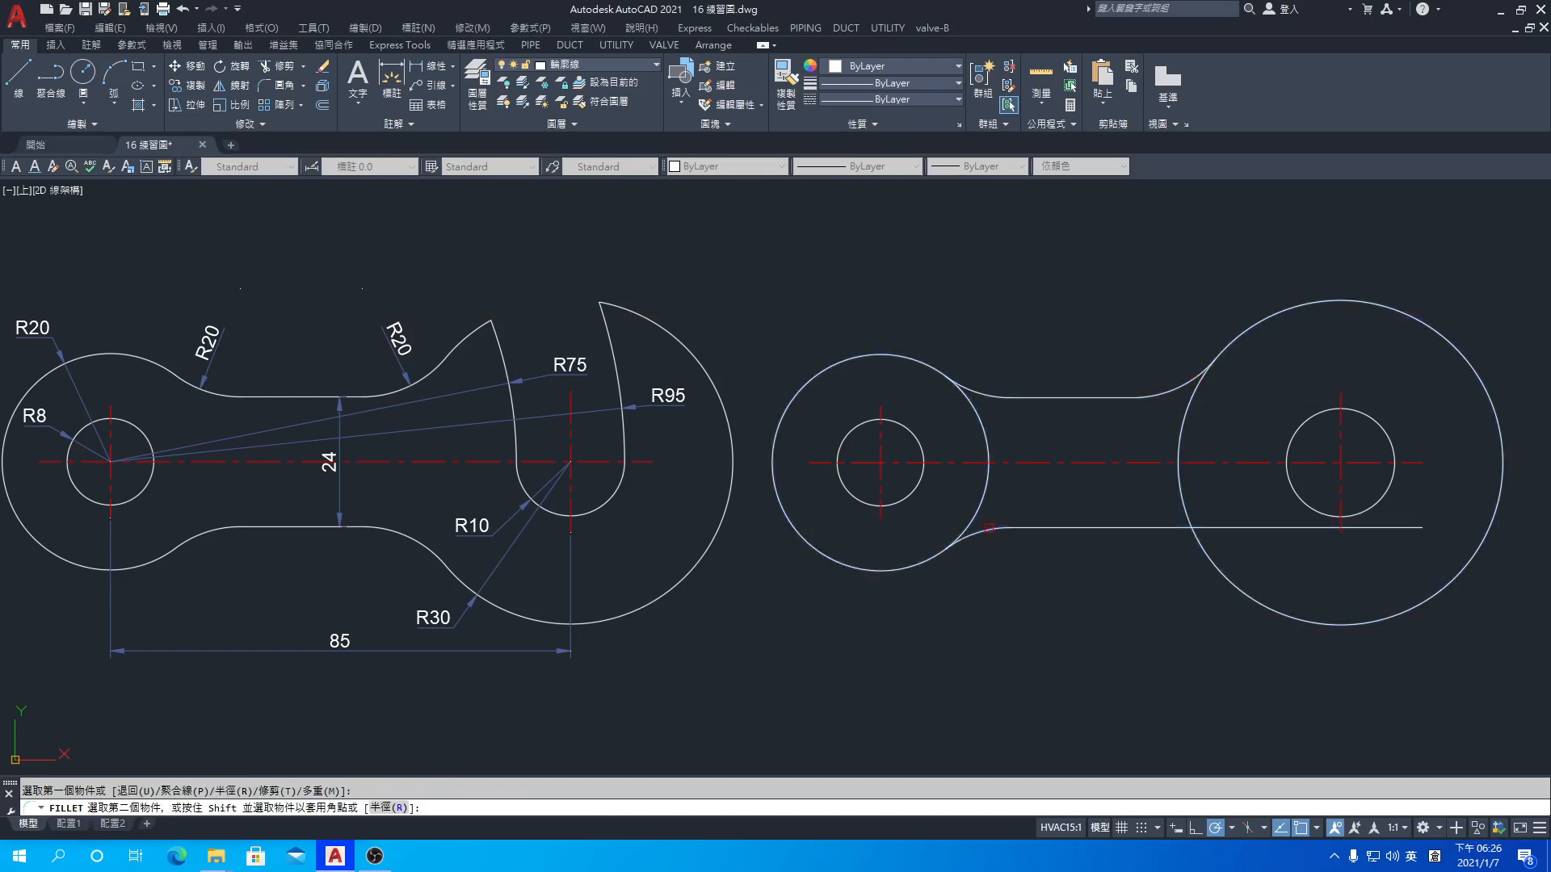
pyautogui.click(1176, 529)
pyautogui.click(1206, 549)
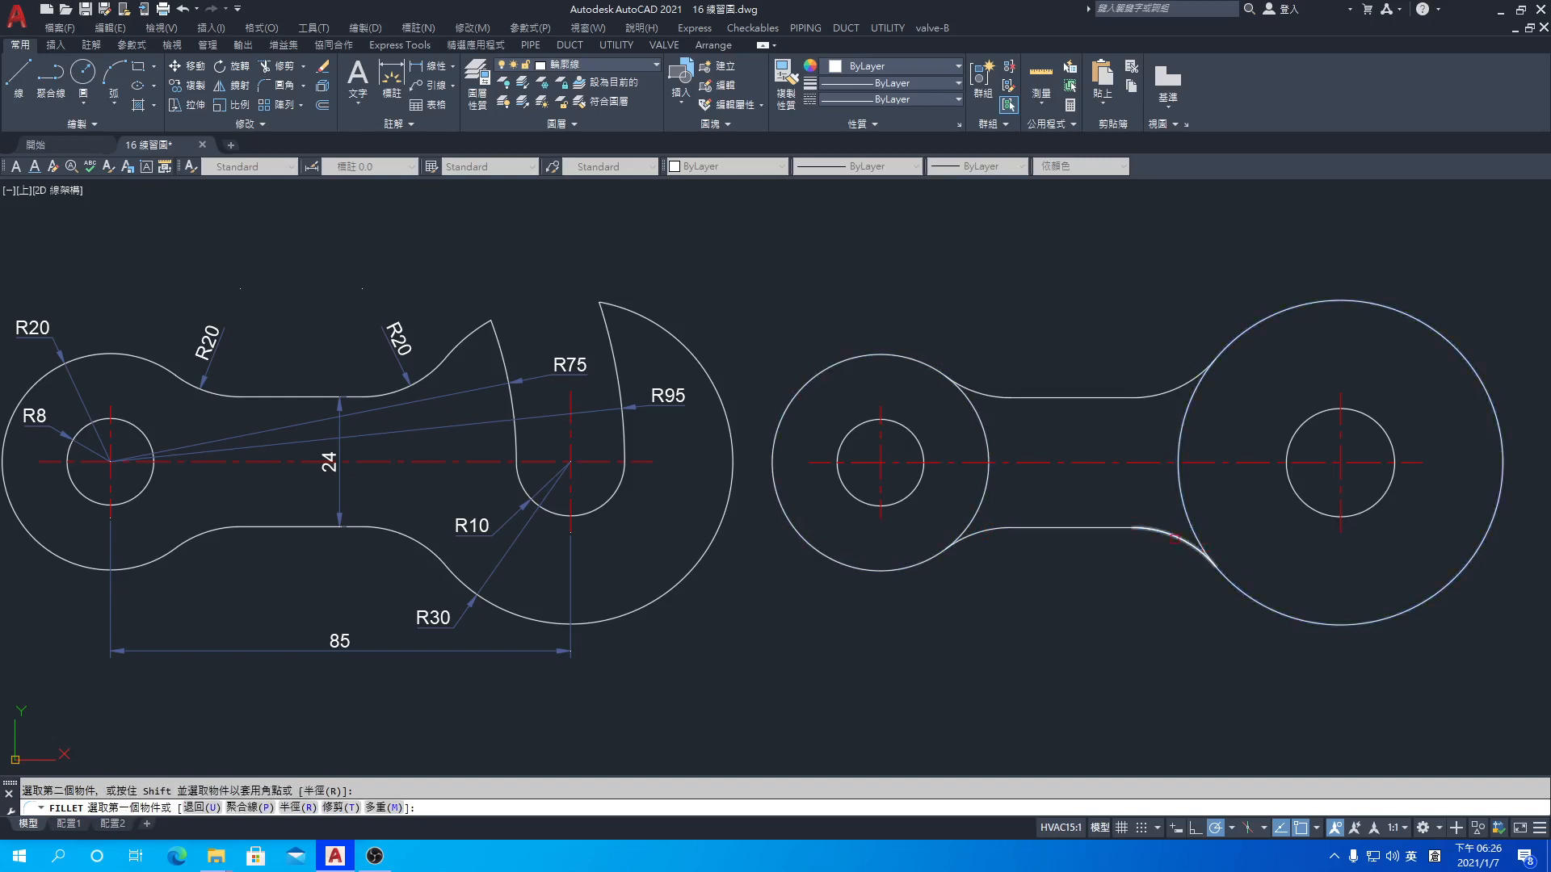
pyautogui.press('Return')
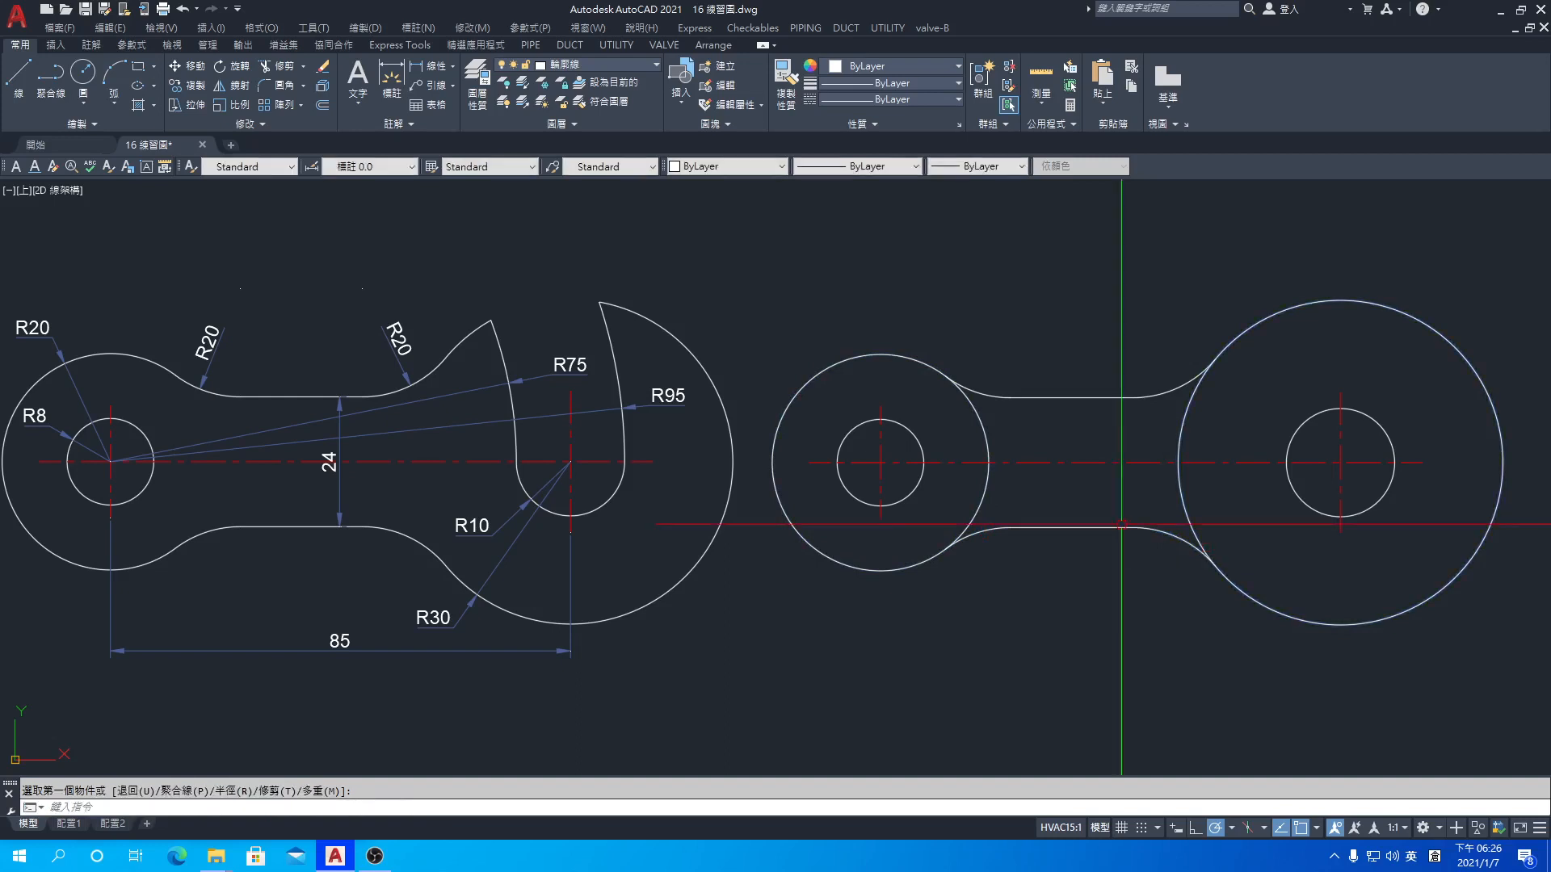
# - Draw radius 75 and radius 95 circles centred on the radius 8 hole, reaching the near and far sides of the radius 10 circle
pyautogui.click(87, 106)
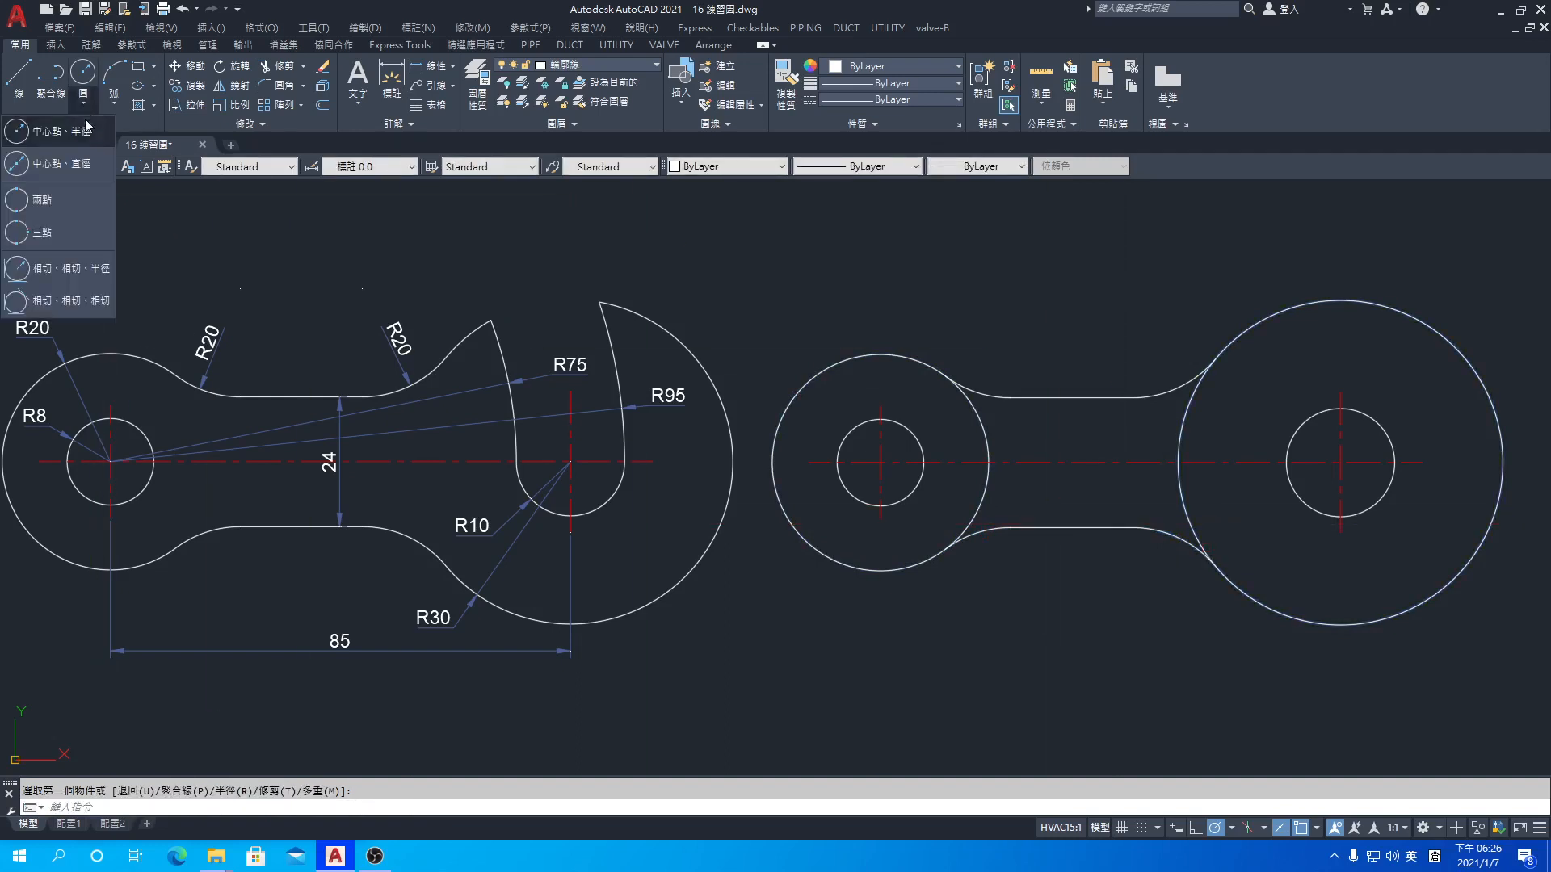
pyautogui.click(79, 134)
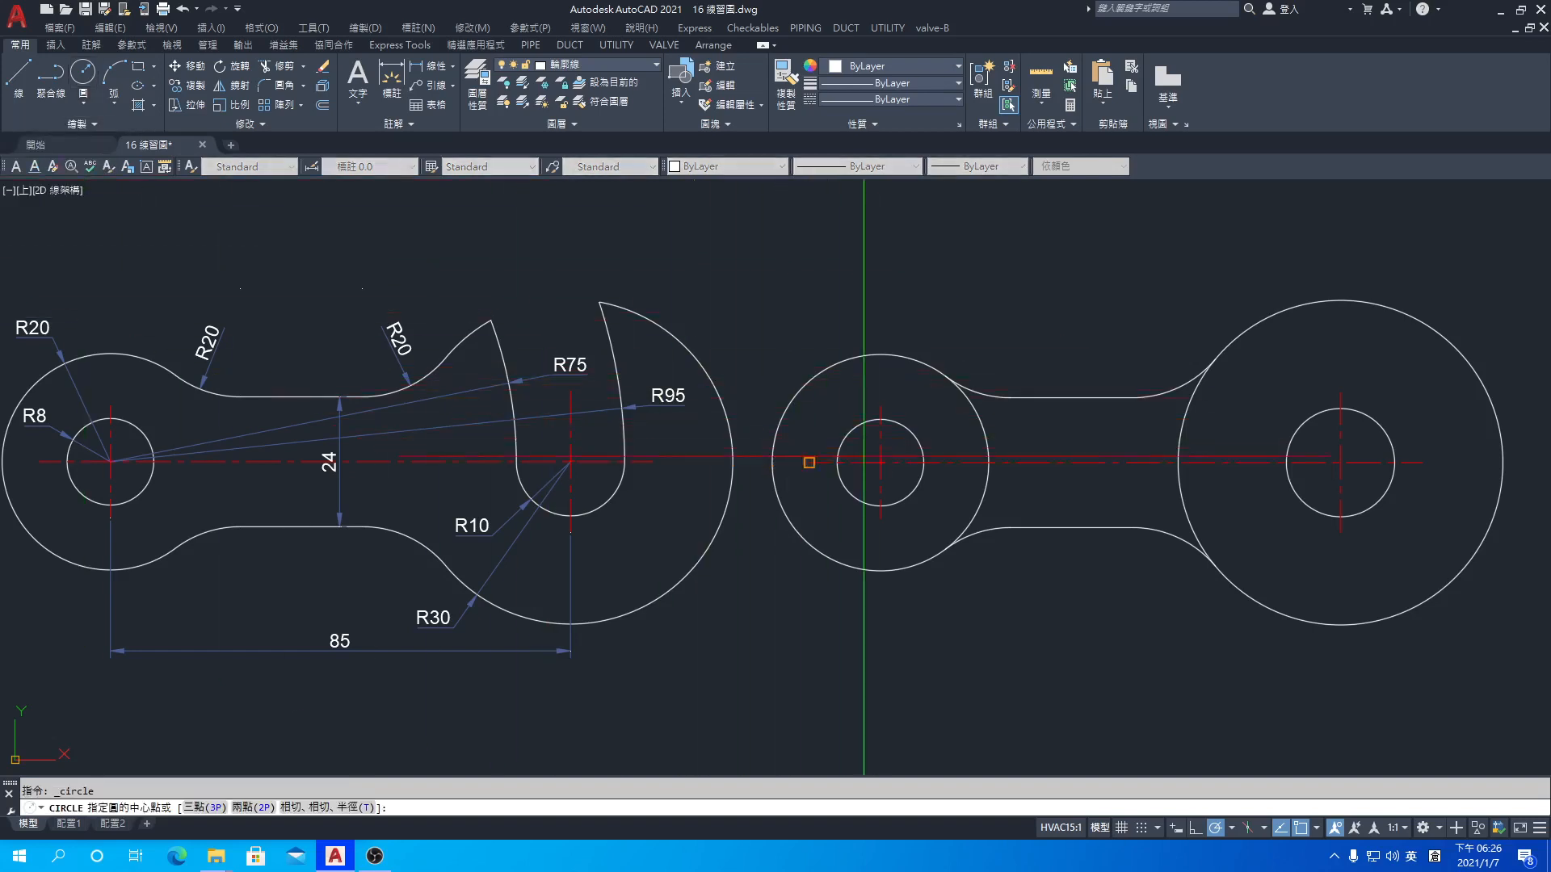
pyautogui.click(880, 462)
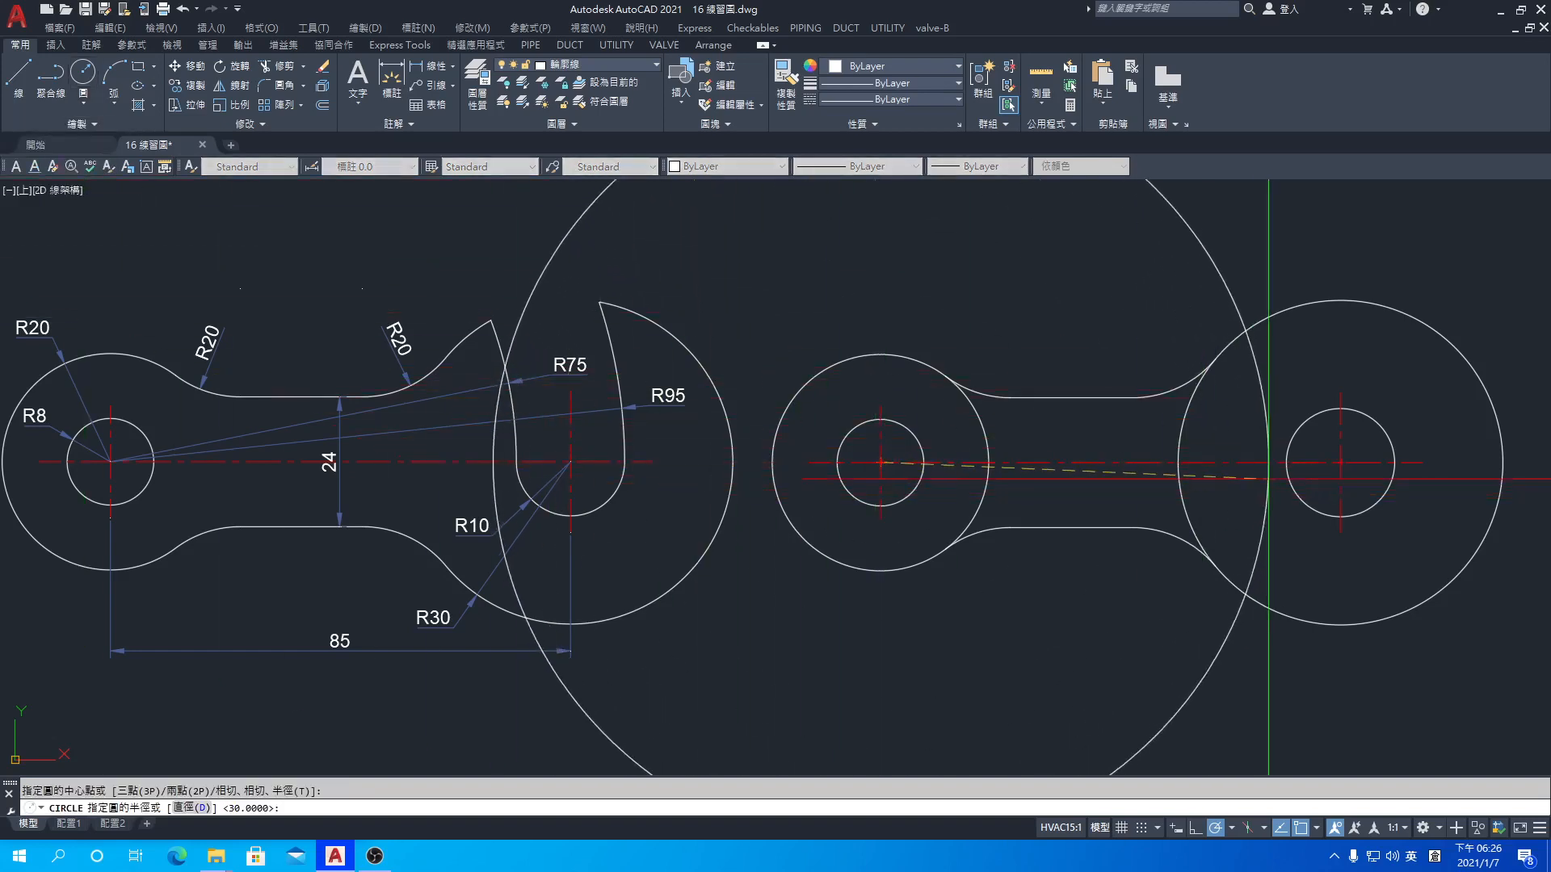
pyautogui.click(1284, 462)
pyautogui.press('space')
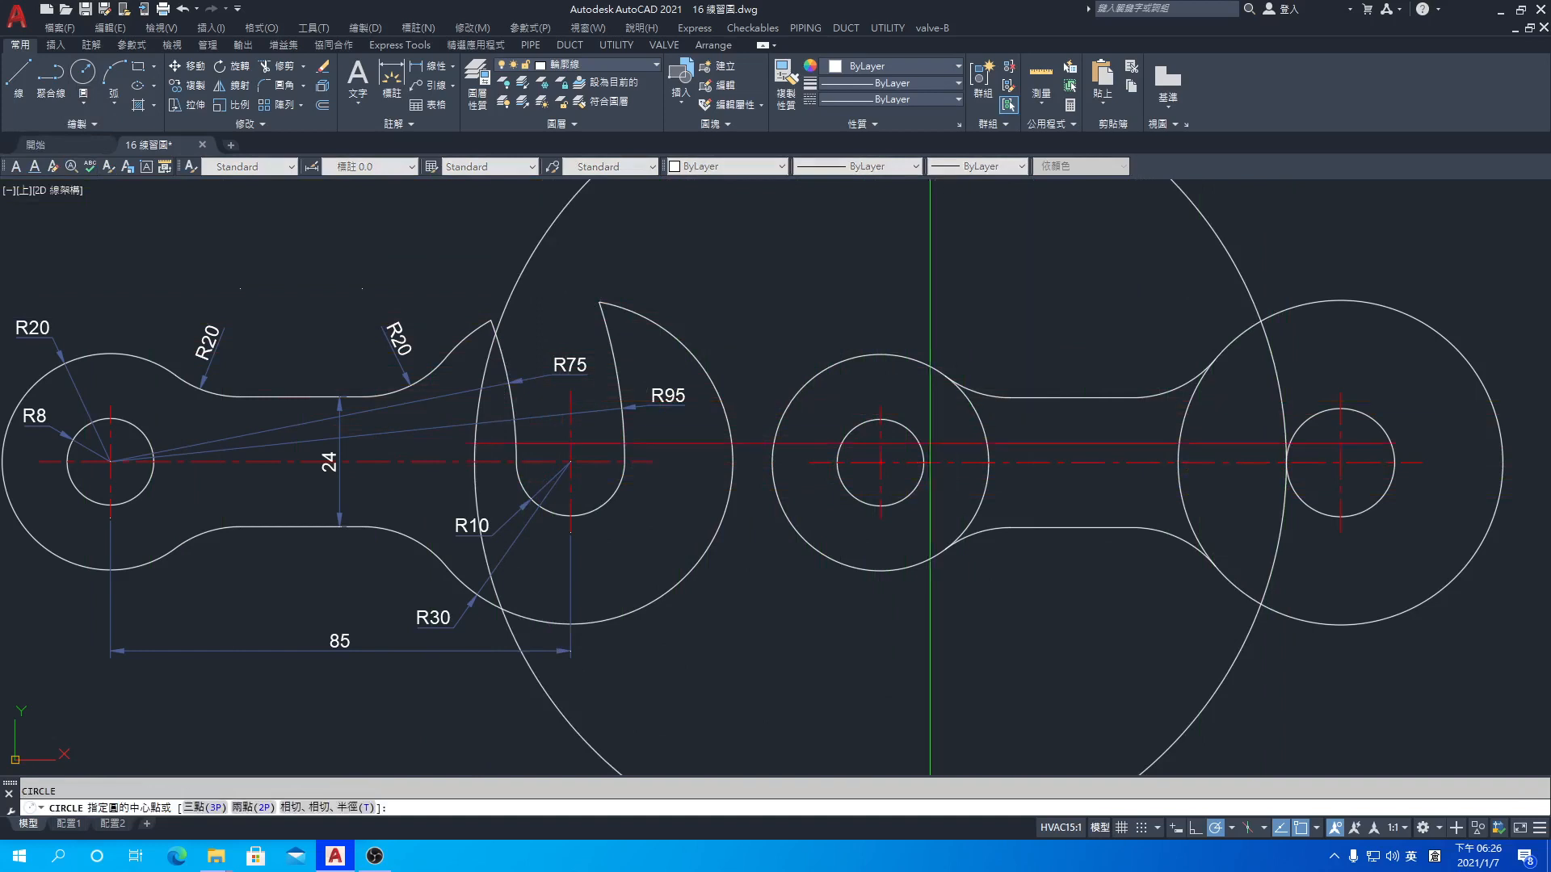
pyautogui.click(880, 462)
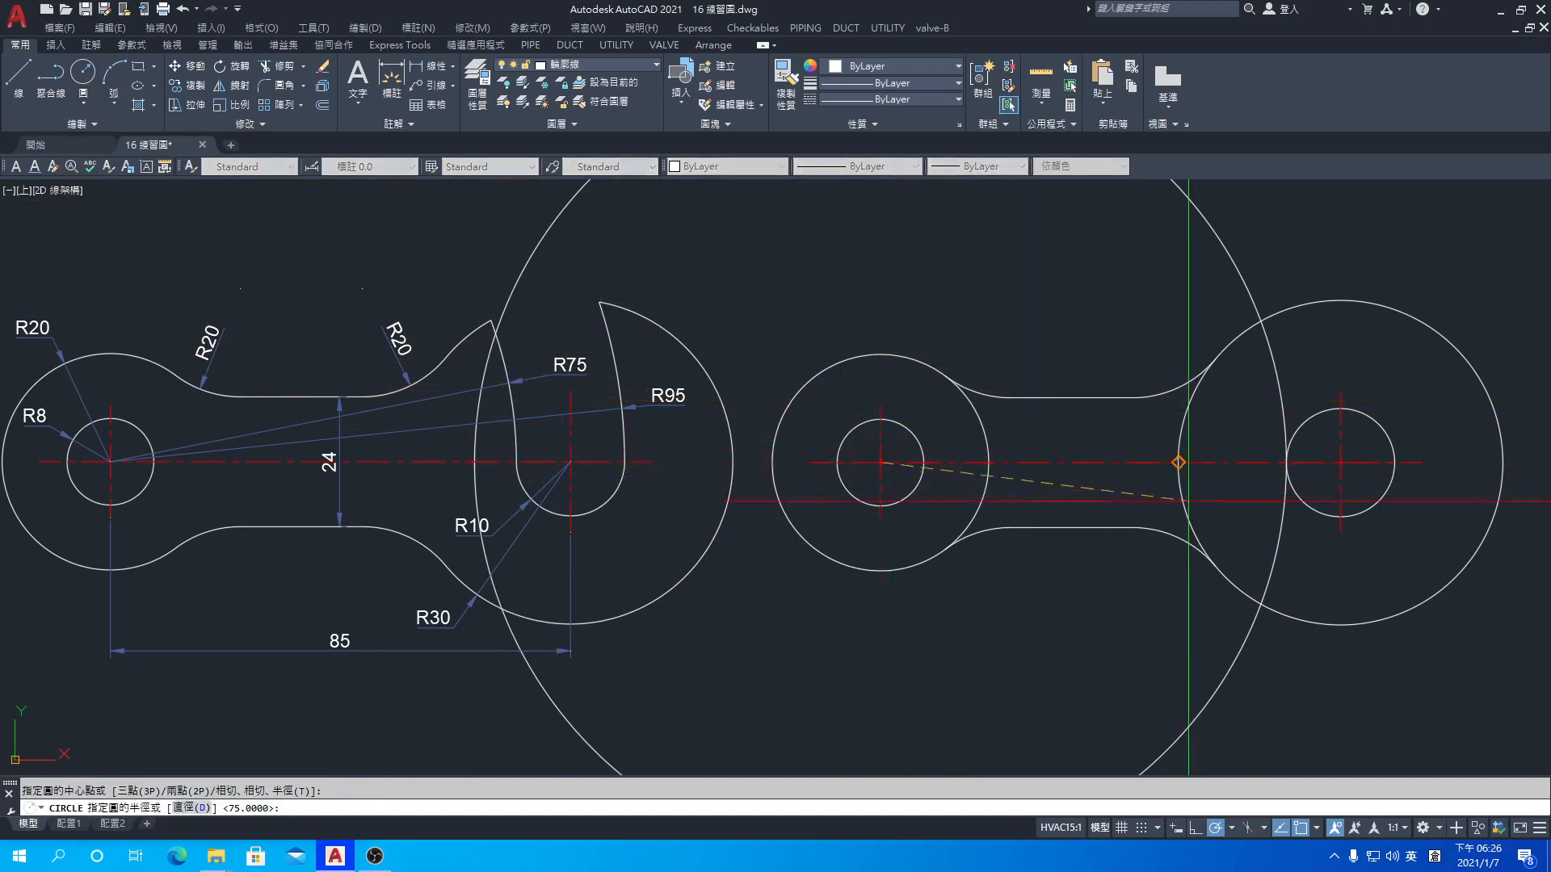
pyautogui.click(1394, 462)
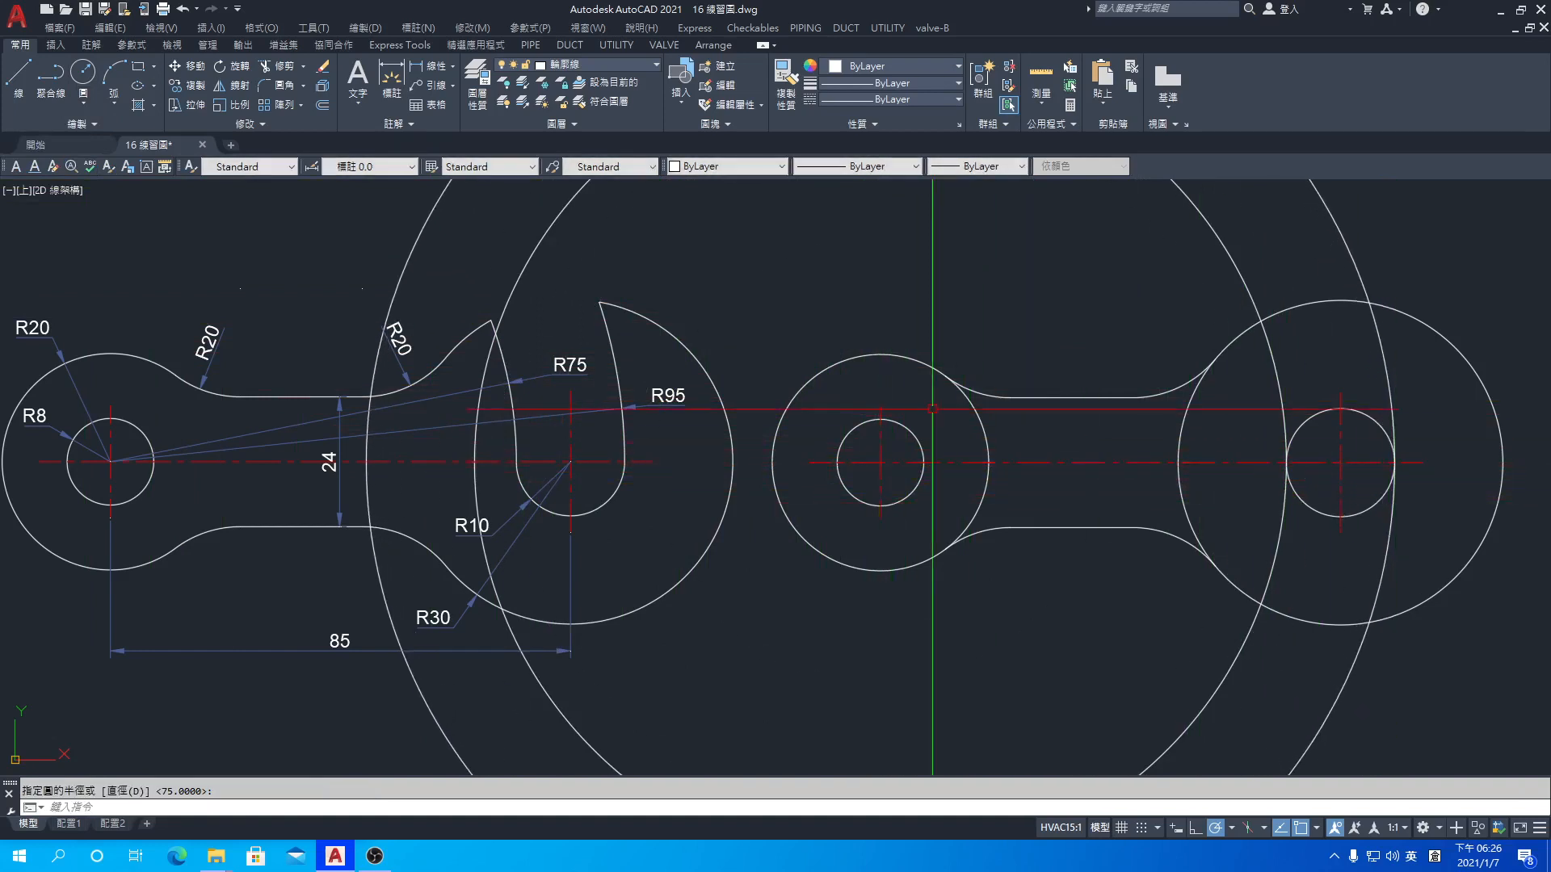
# - Trim away the parts of the radius 75 and 95 circles outside the radius 30 circle, using that circle as cutting edge
pyautogui.click(282, 72)
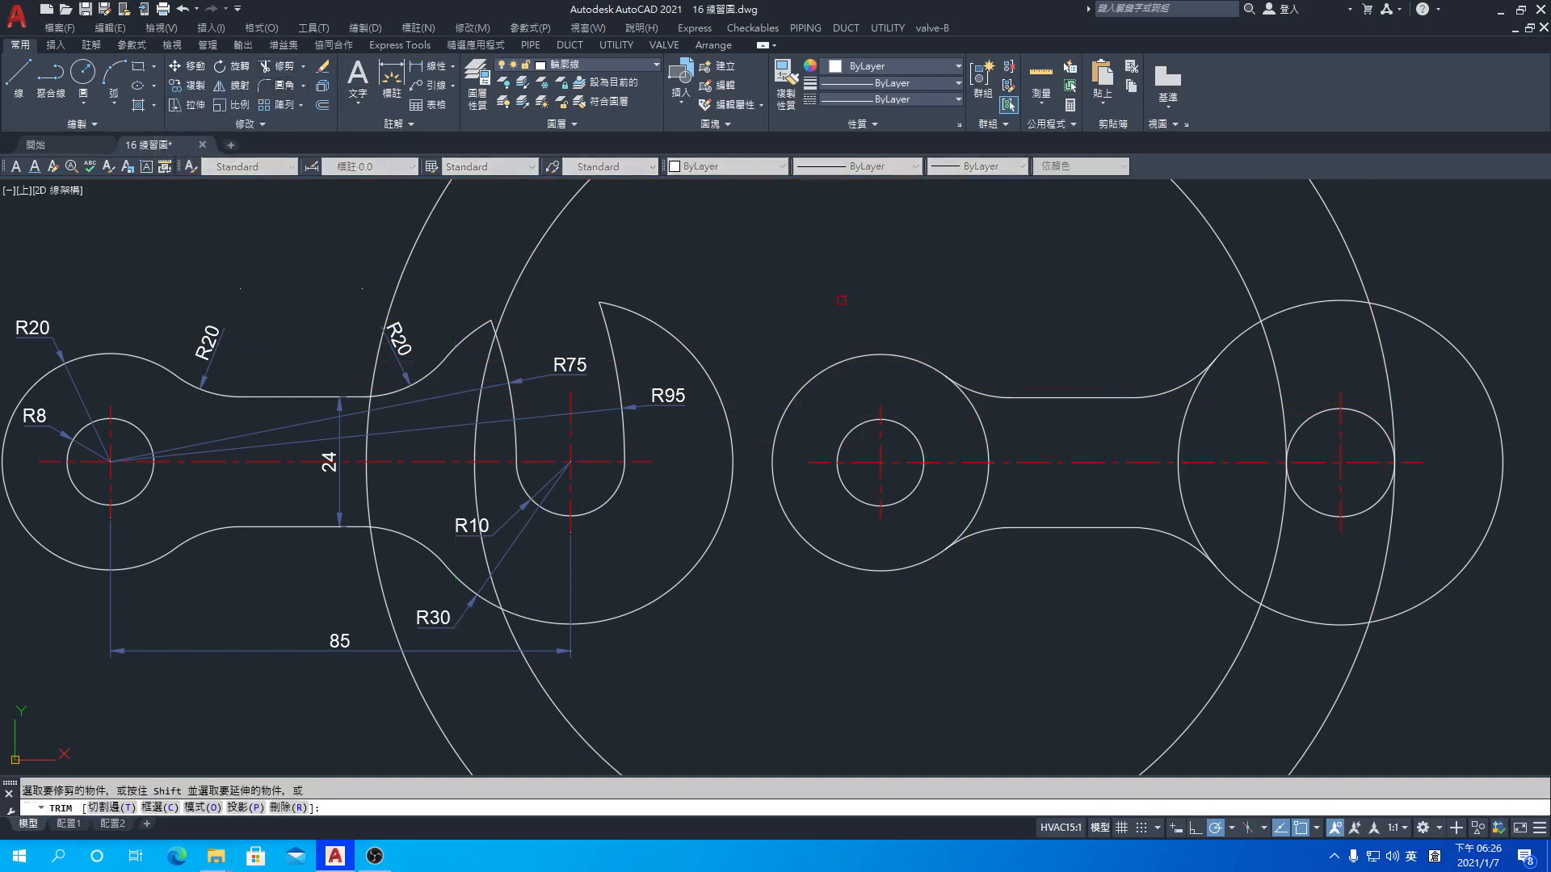
pyautogui.press('Return')
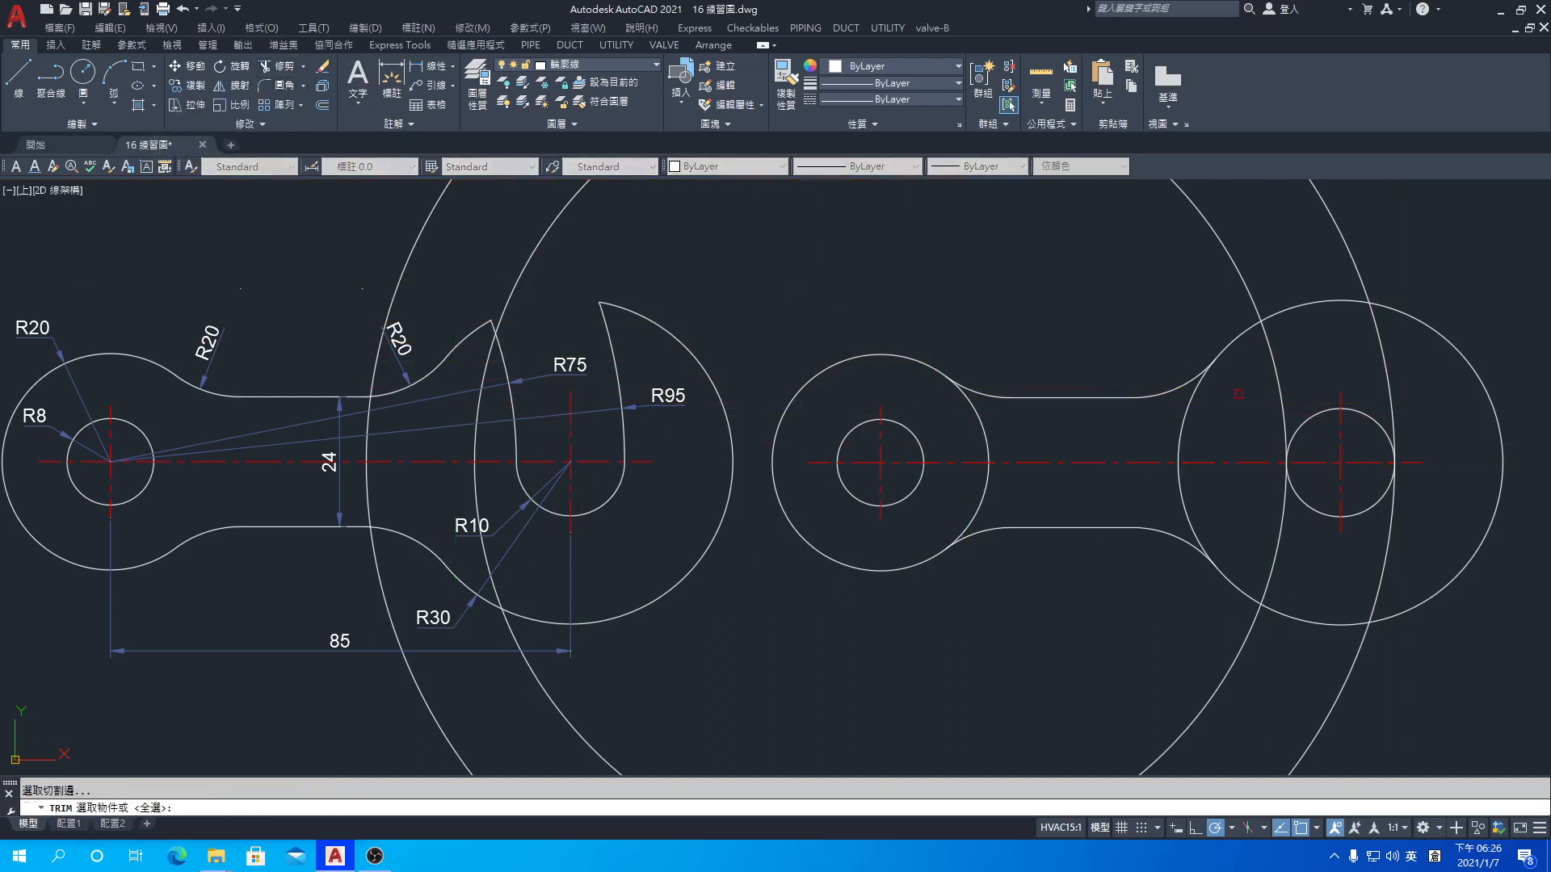
pyautogui.click(1227, 343)
pyautogui.press('Return')
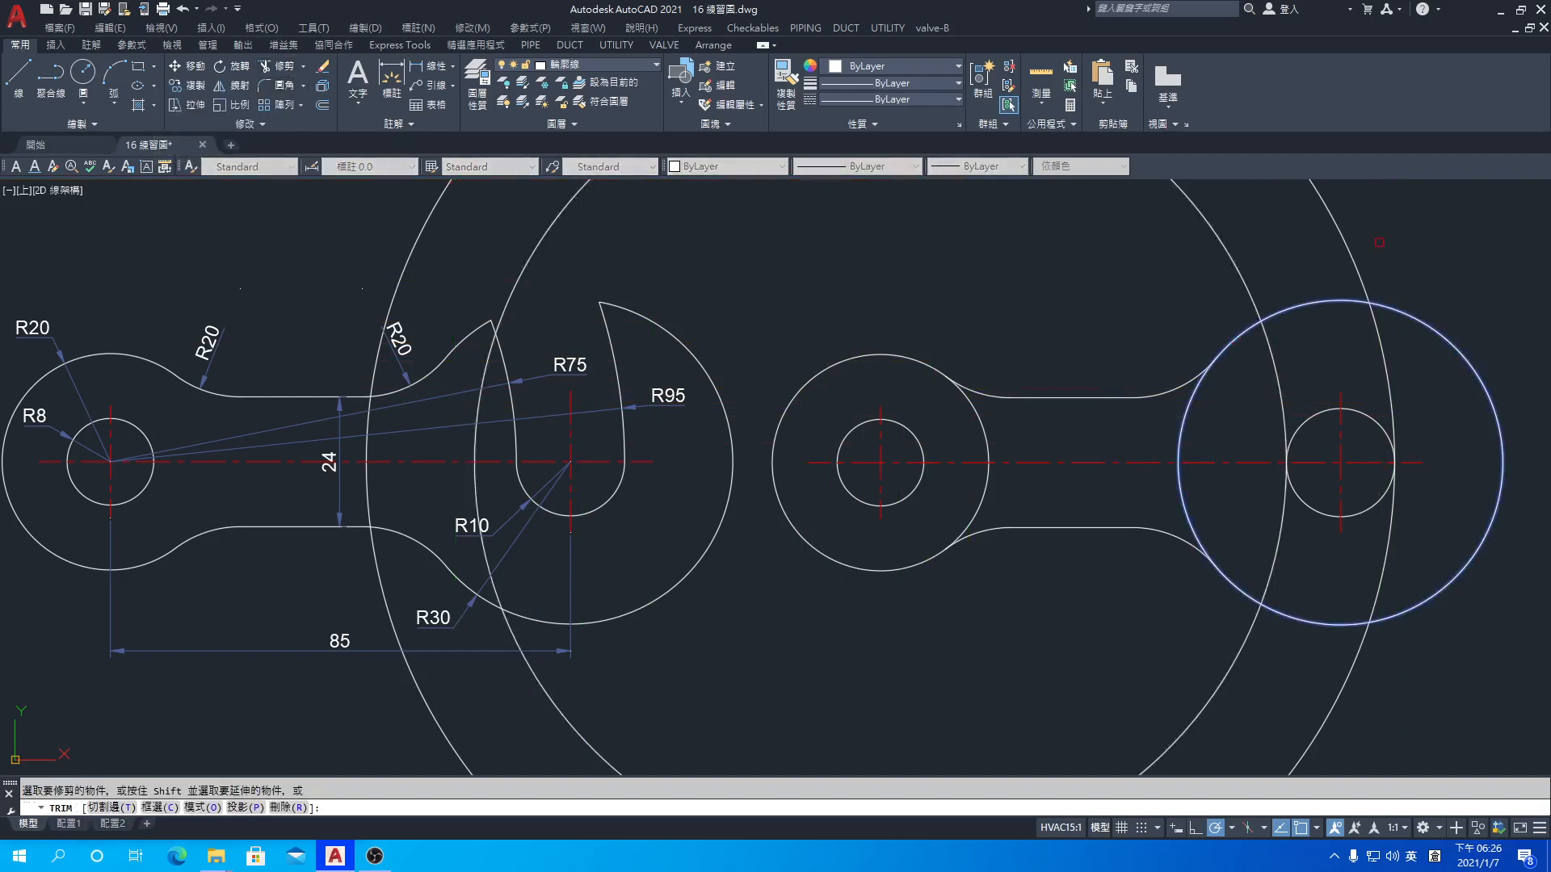
pyautogui.click(1378, 243)
pyautogui.click(1087, 257)
pyautogui.press('Return')
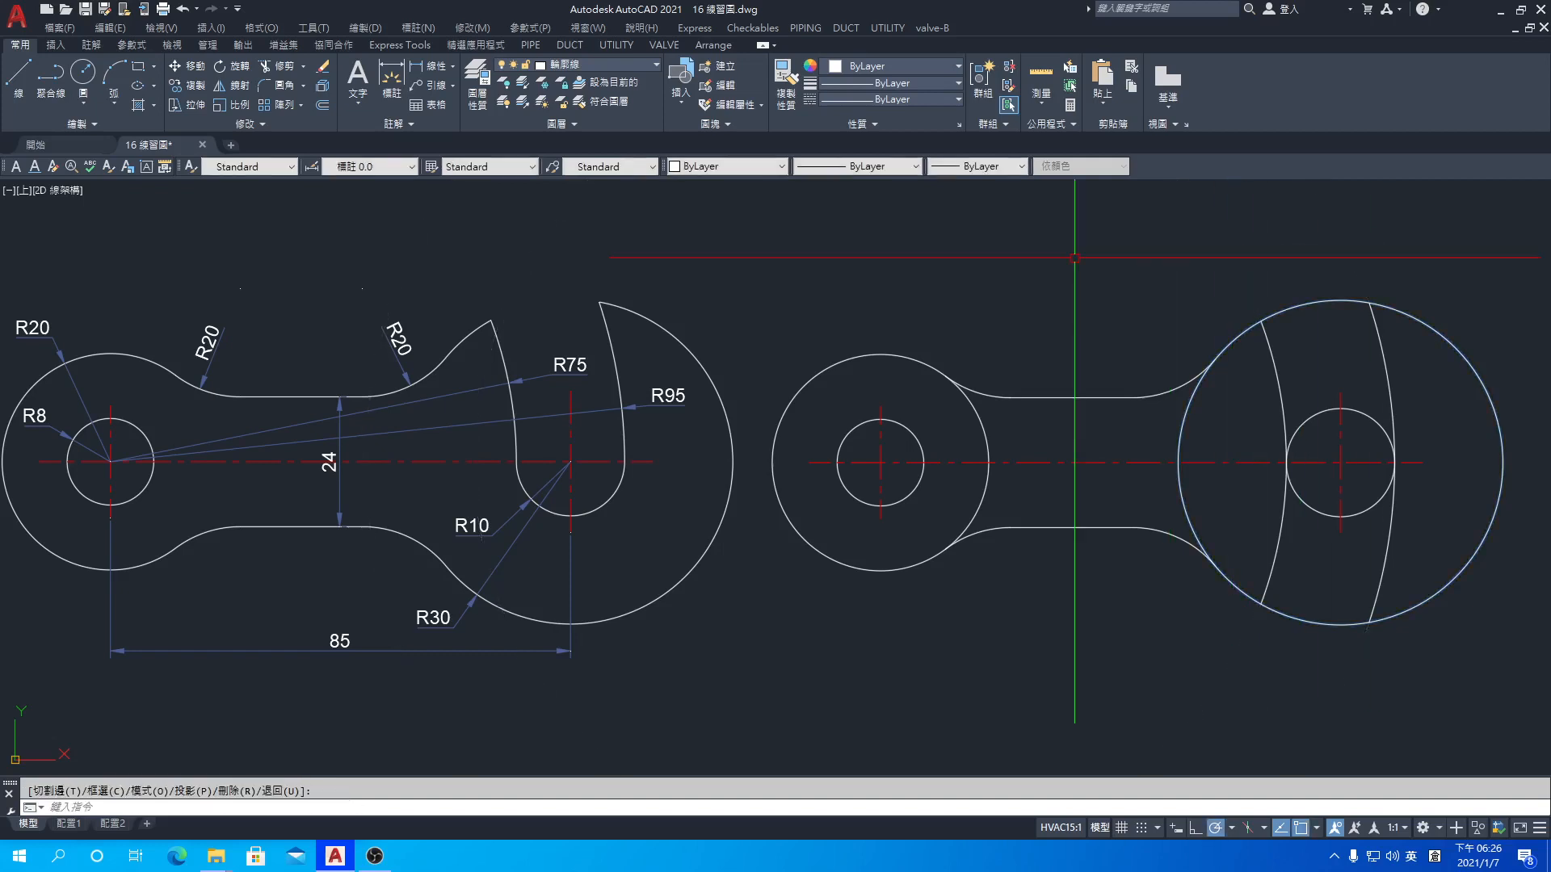
# - Trim the arcs below the slot, the radius 10 circle's upper half, the slot opening and the end circles' inner arcs to leave the wrench outline
pyautogui.press('Return')
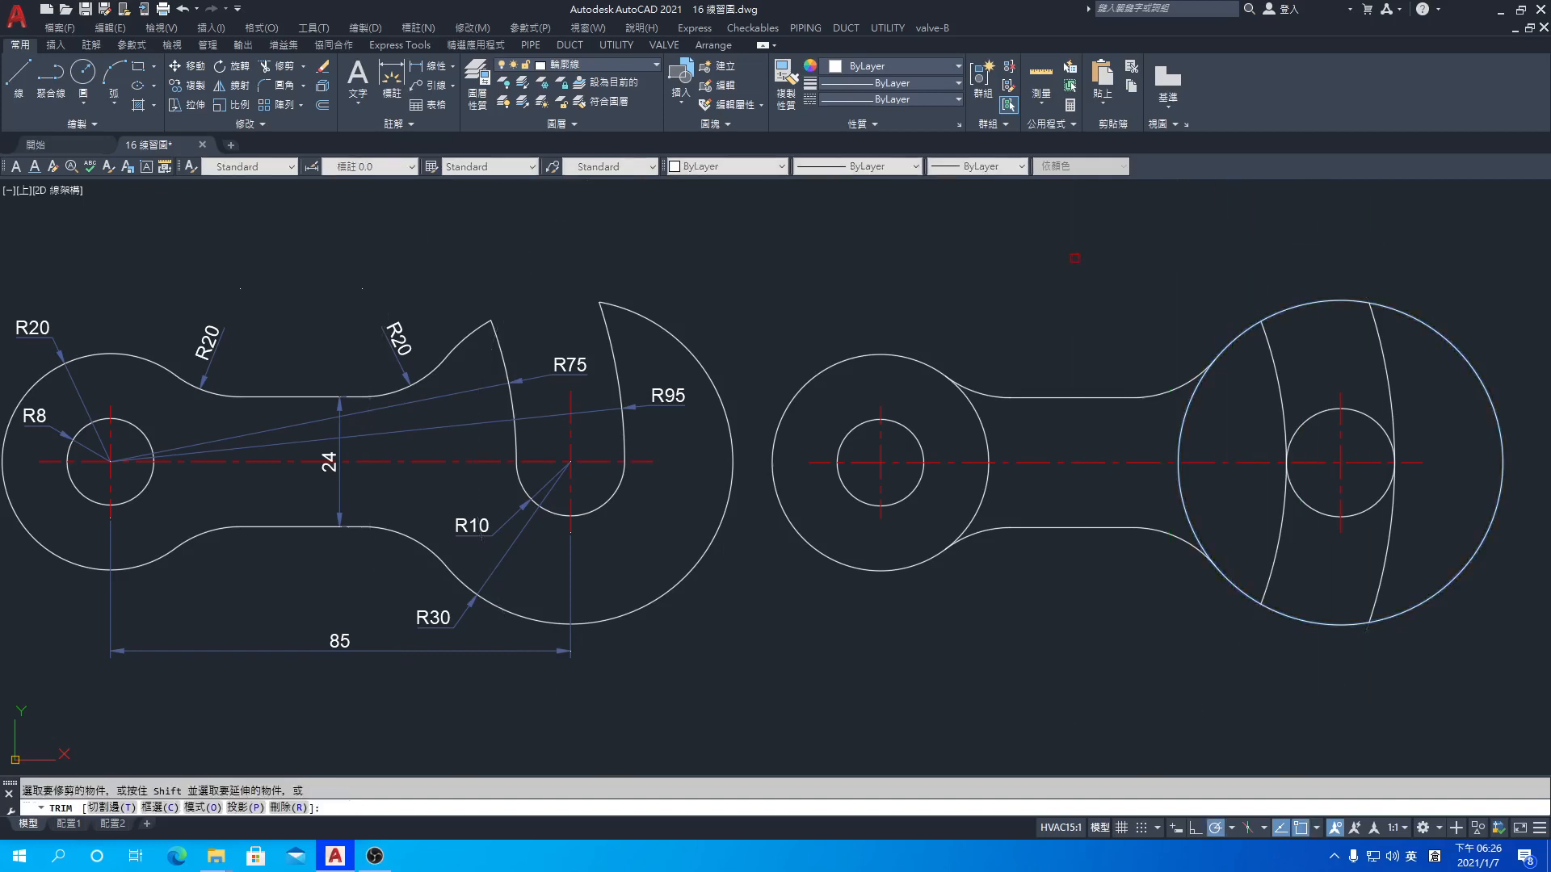
pyautogui.click(1278, 510)
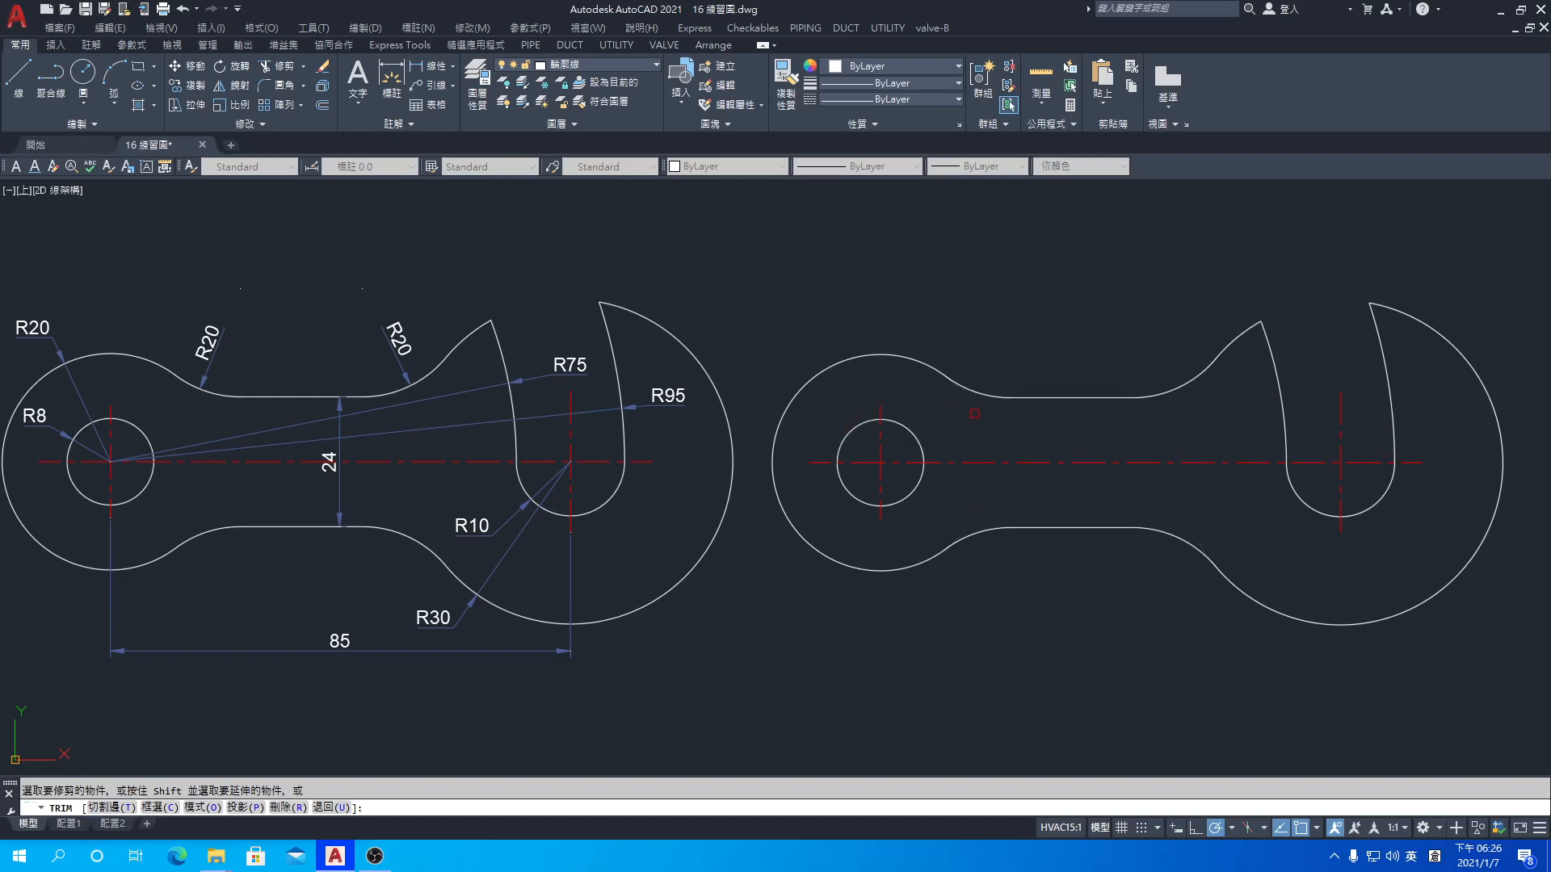
pyautogui.press('Return')
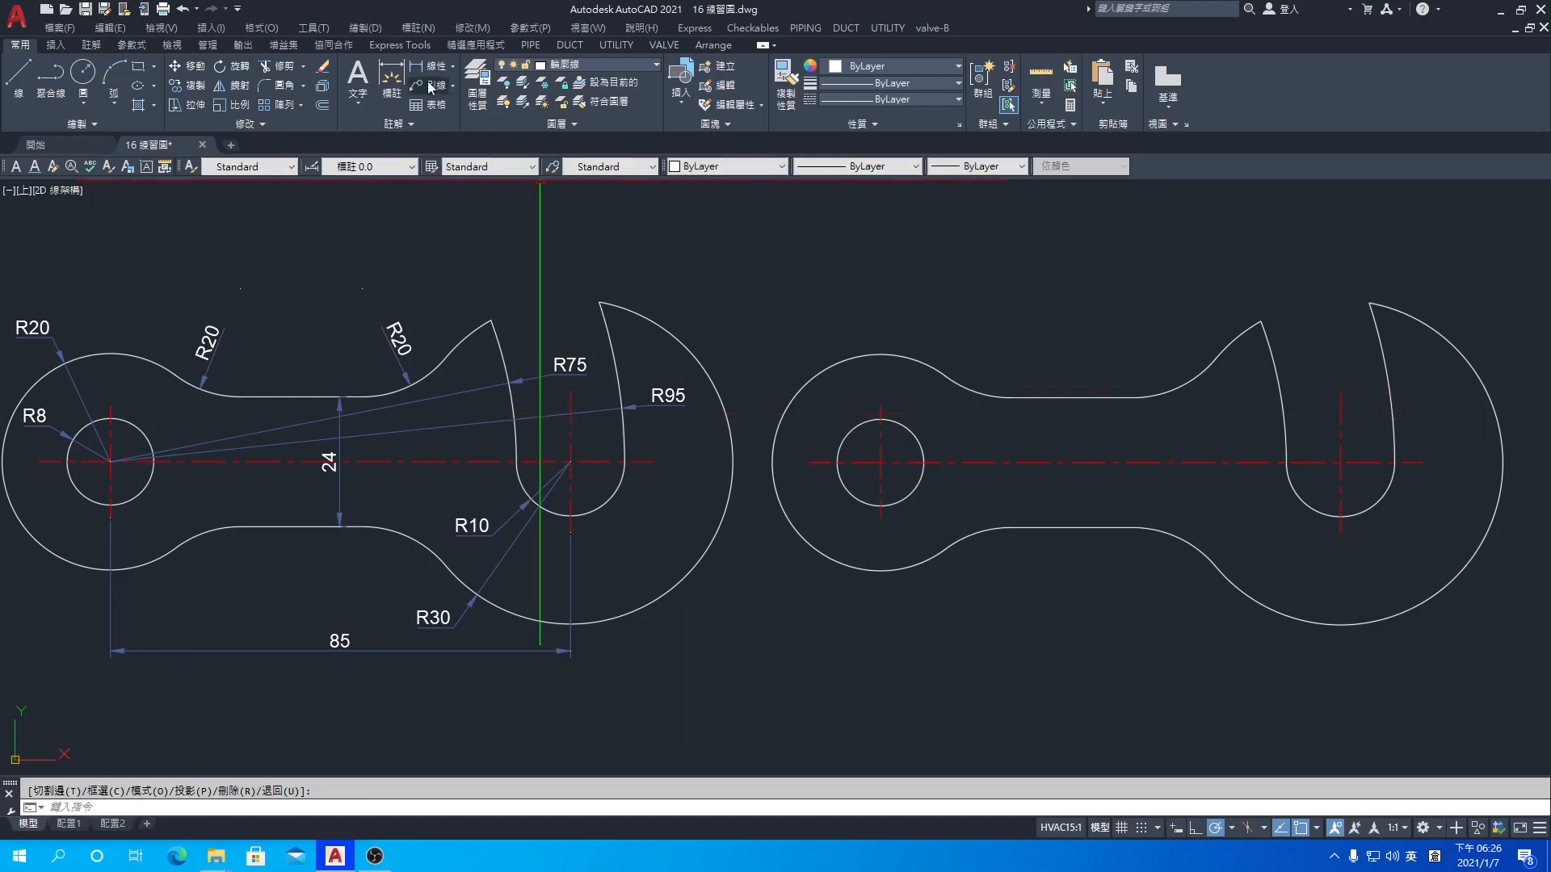
# - Add radius dimensions to the round hole and to the outer arc around it on the redrawn part
pyautogui.click(416, 29)
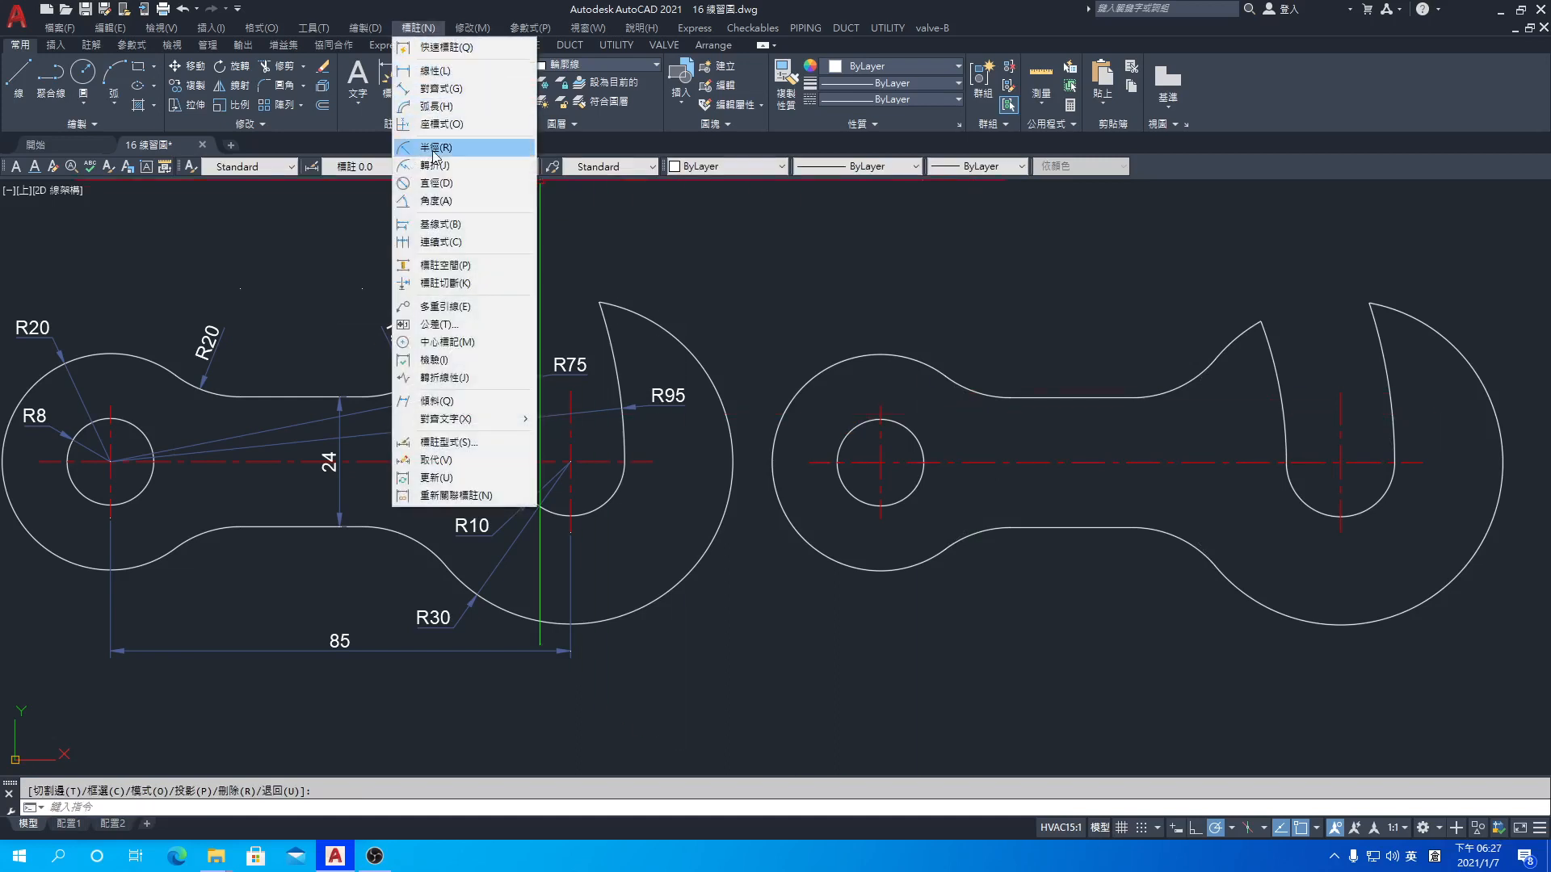
pyautogui.click(435, 153)
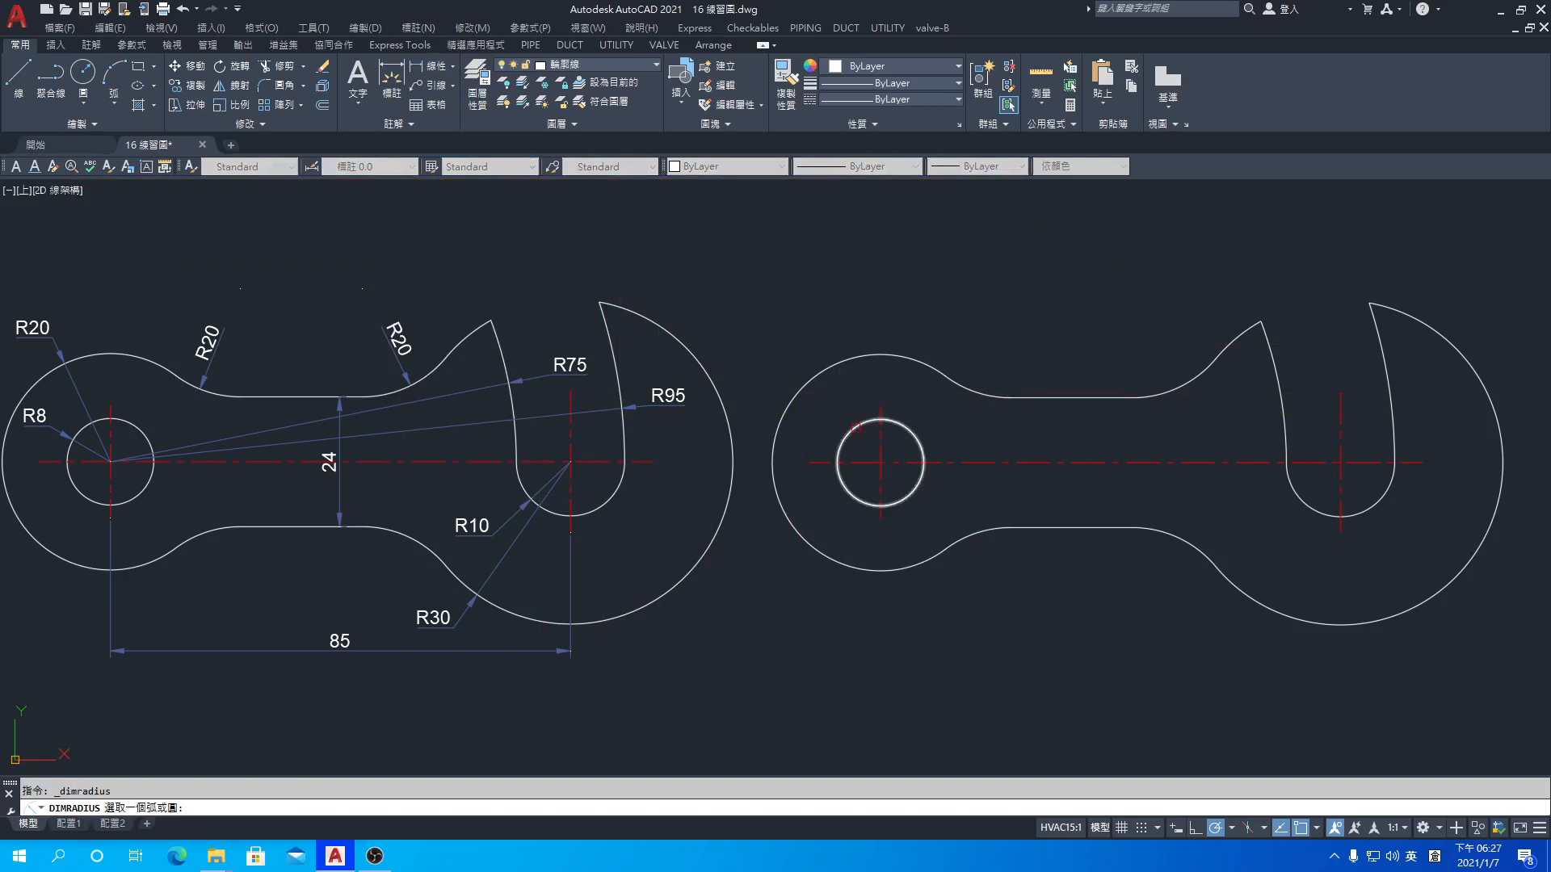
pyautogui.click(851, 429)
pyautogui.click(848, 427)
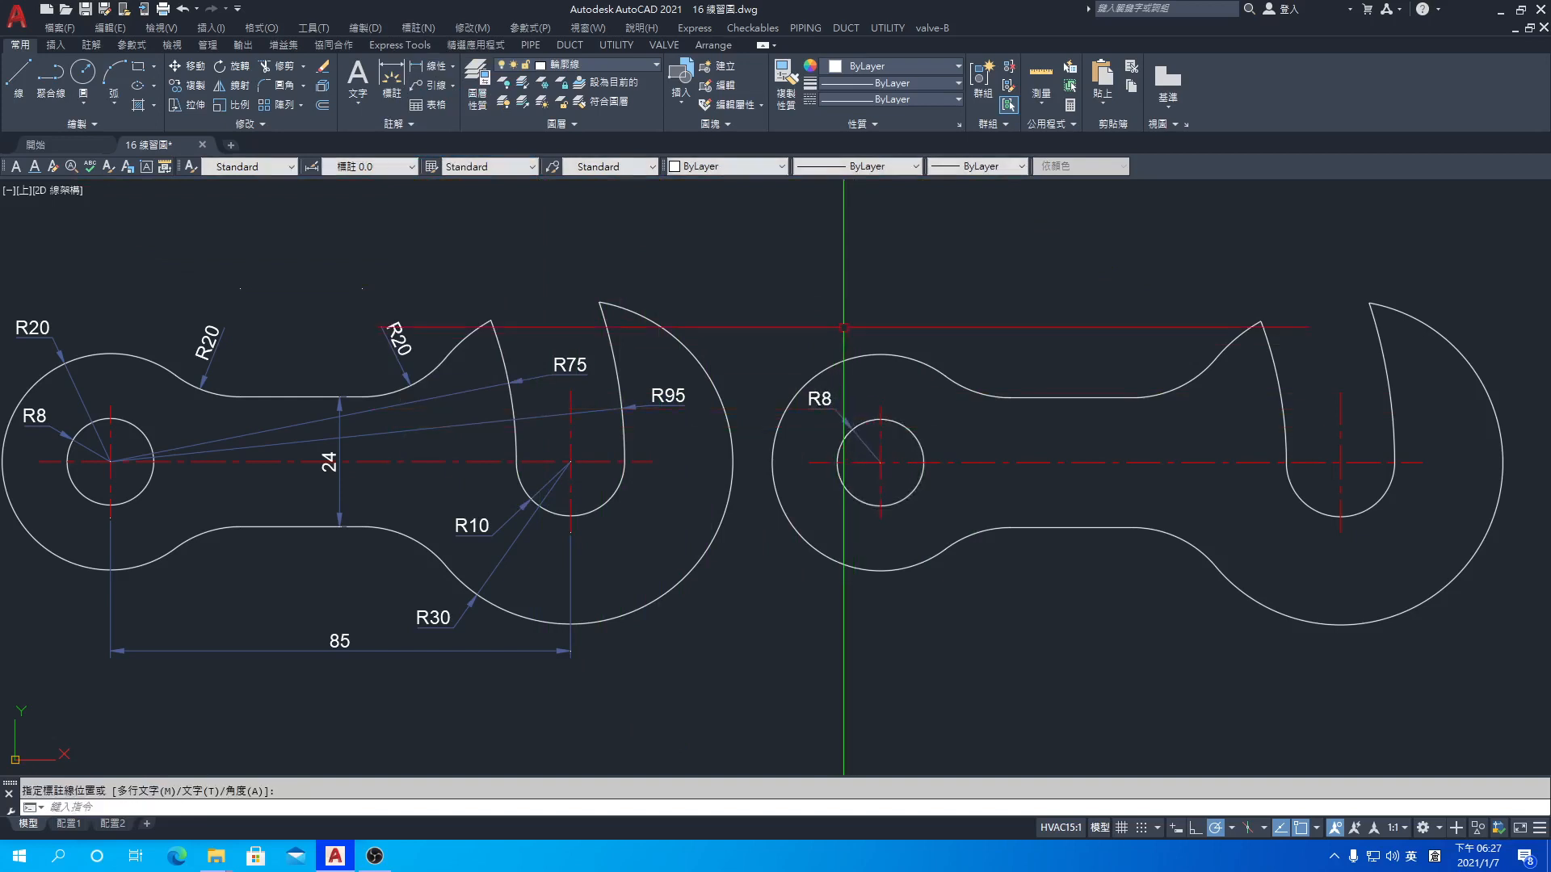
pyautogui.press('Return')
pyautogui.click(848, 352)
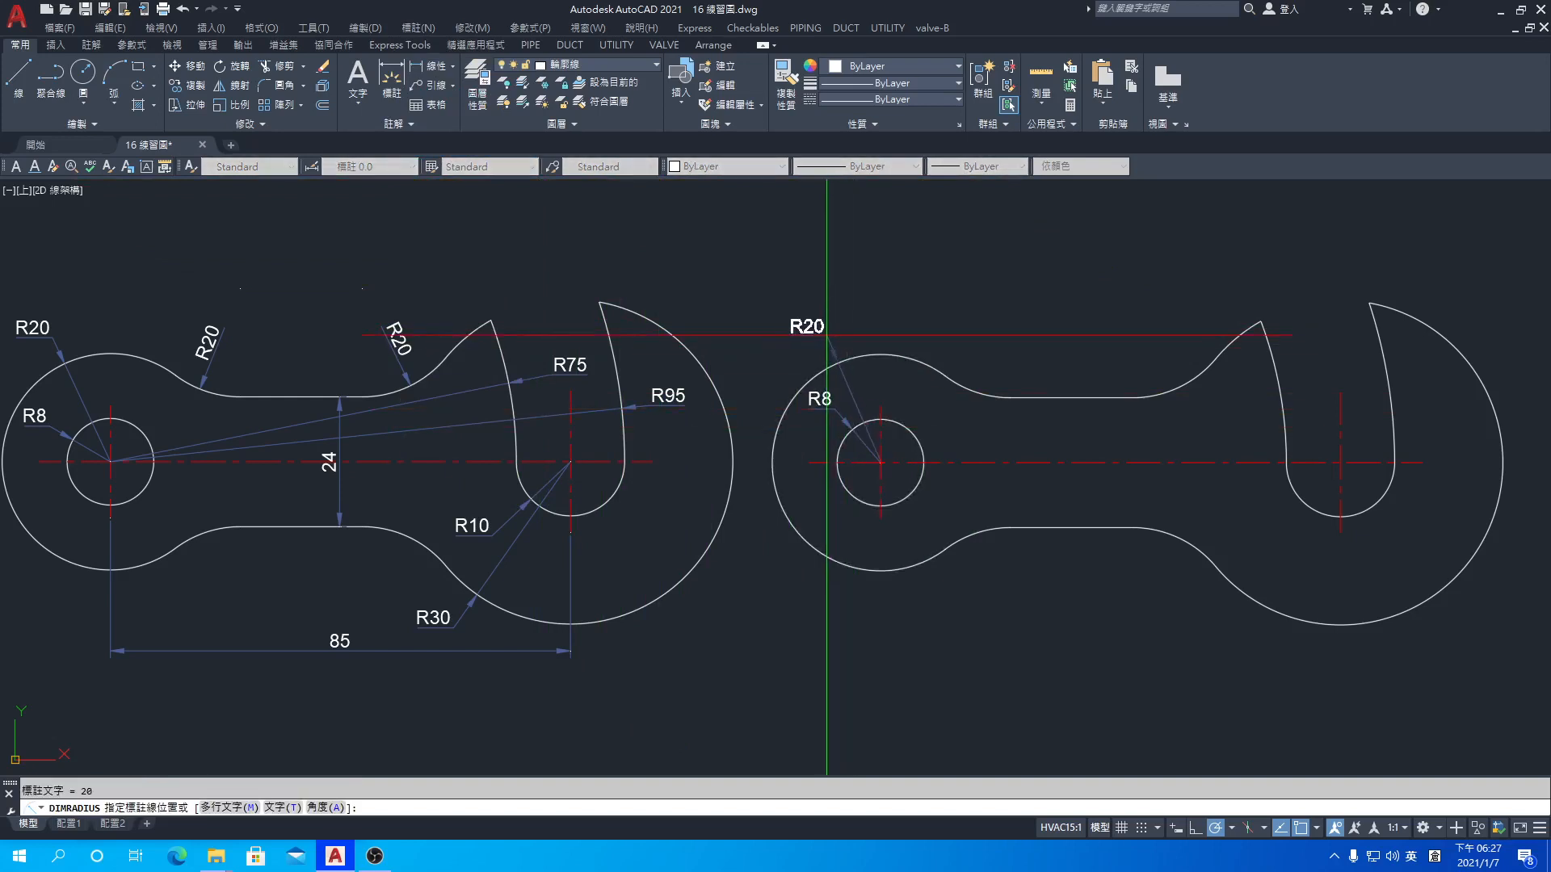
pyautogui.click(825, 334)
# - Add radius dimensions to the two upper fillets between the handle and the ends of the redrawn part
pyautogui.press('Return')
pyautogui.click(1021, 395)
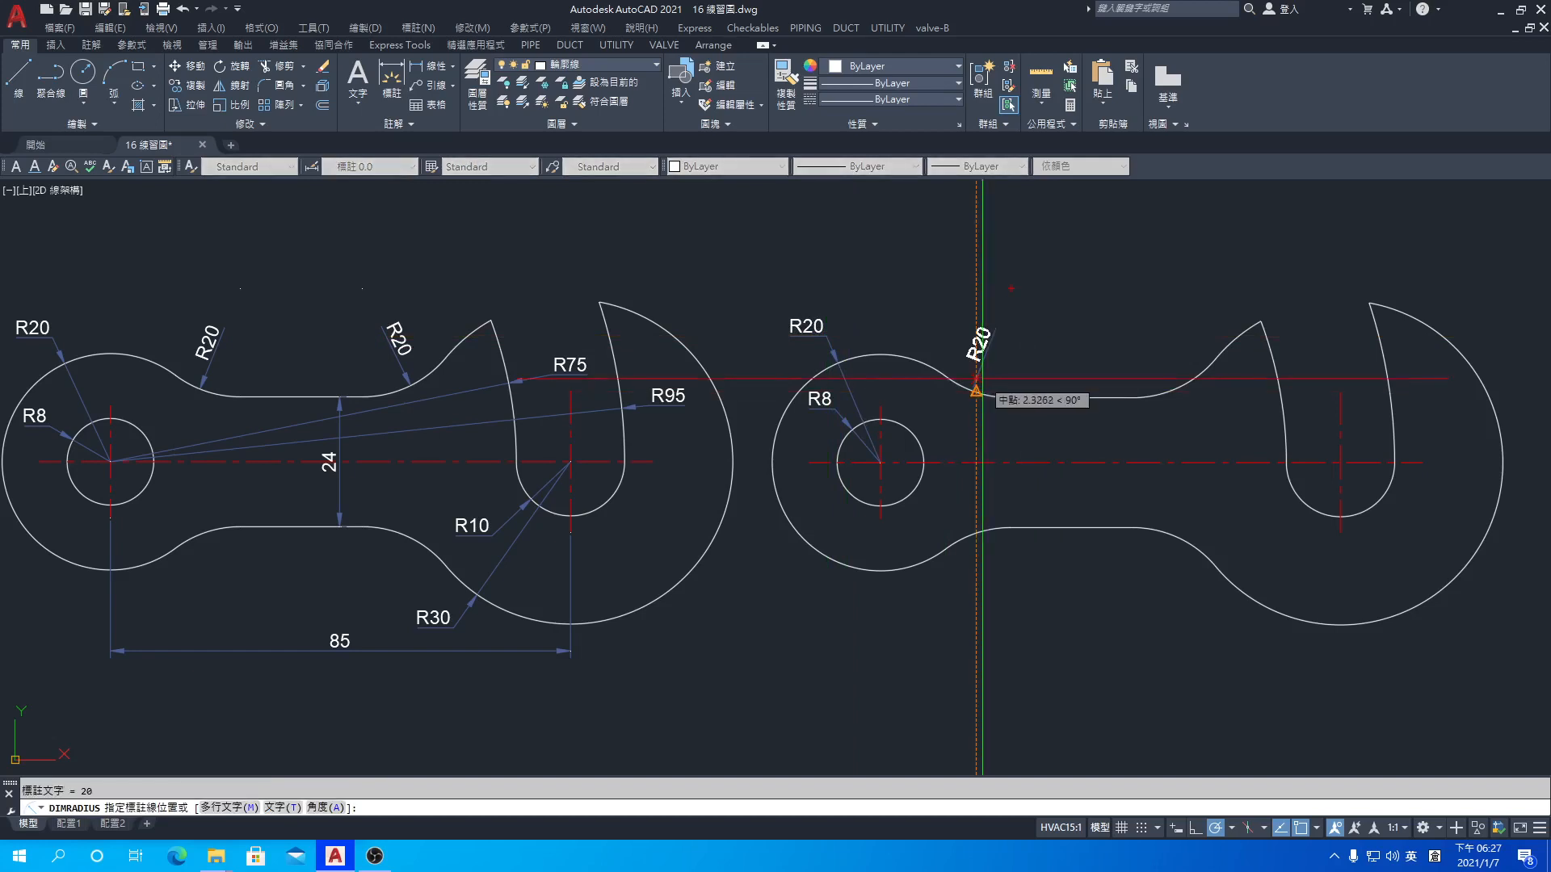
pyautogui.click(987, 346)
pyautogui.press('Return')
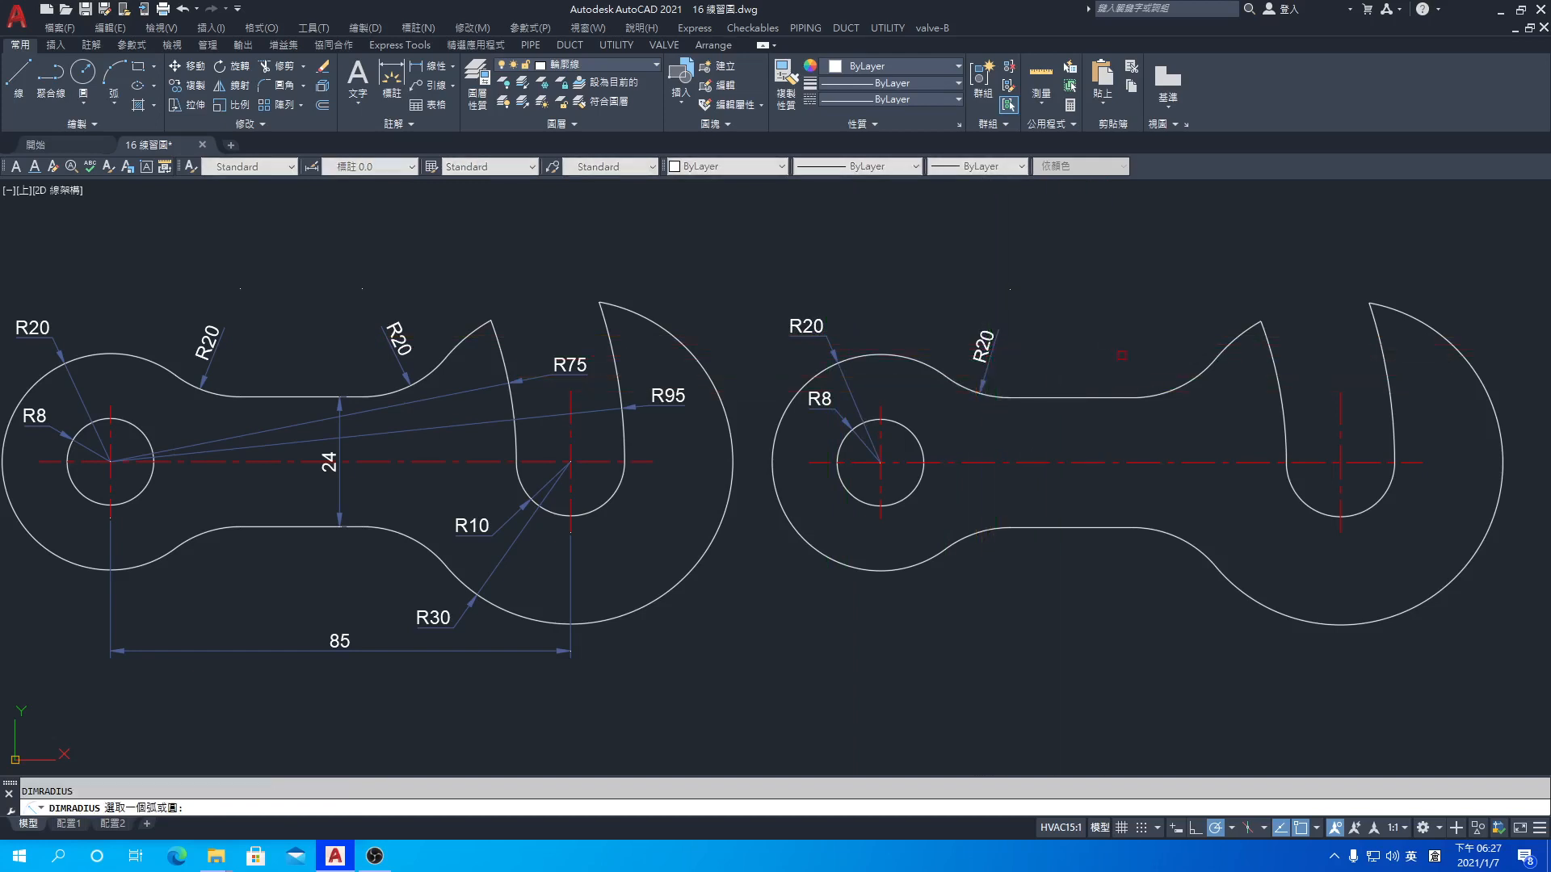
pyautogui.click(1175, 386)
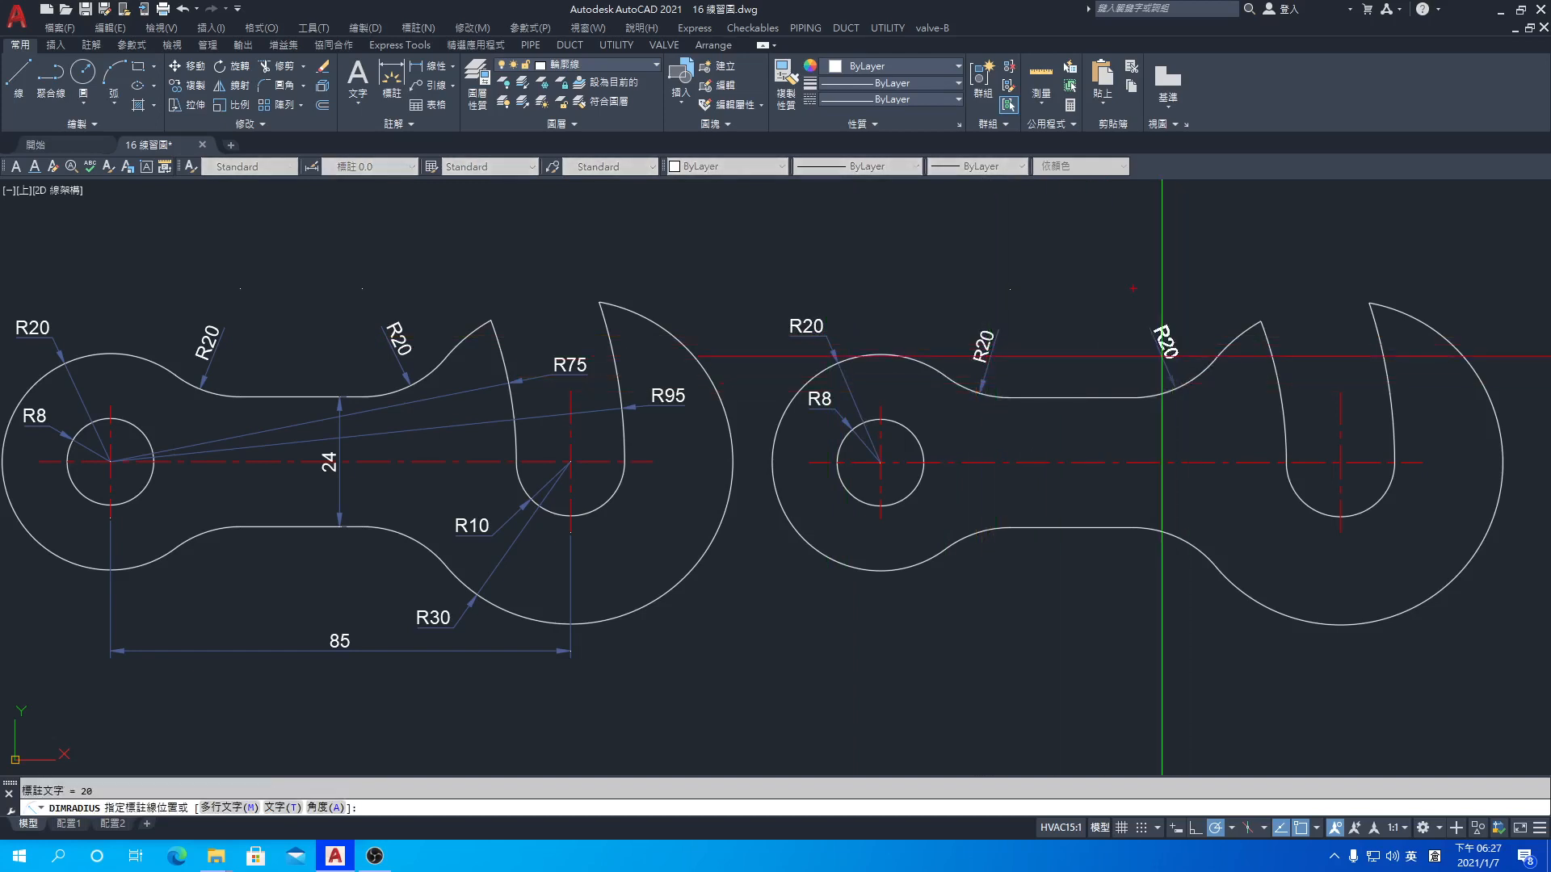
pyautogui.click(1050, 327)
# - Add radius dimensions to the slot's bottom arc and the large outer arc of the wrench head
pyautogui.press('Return')
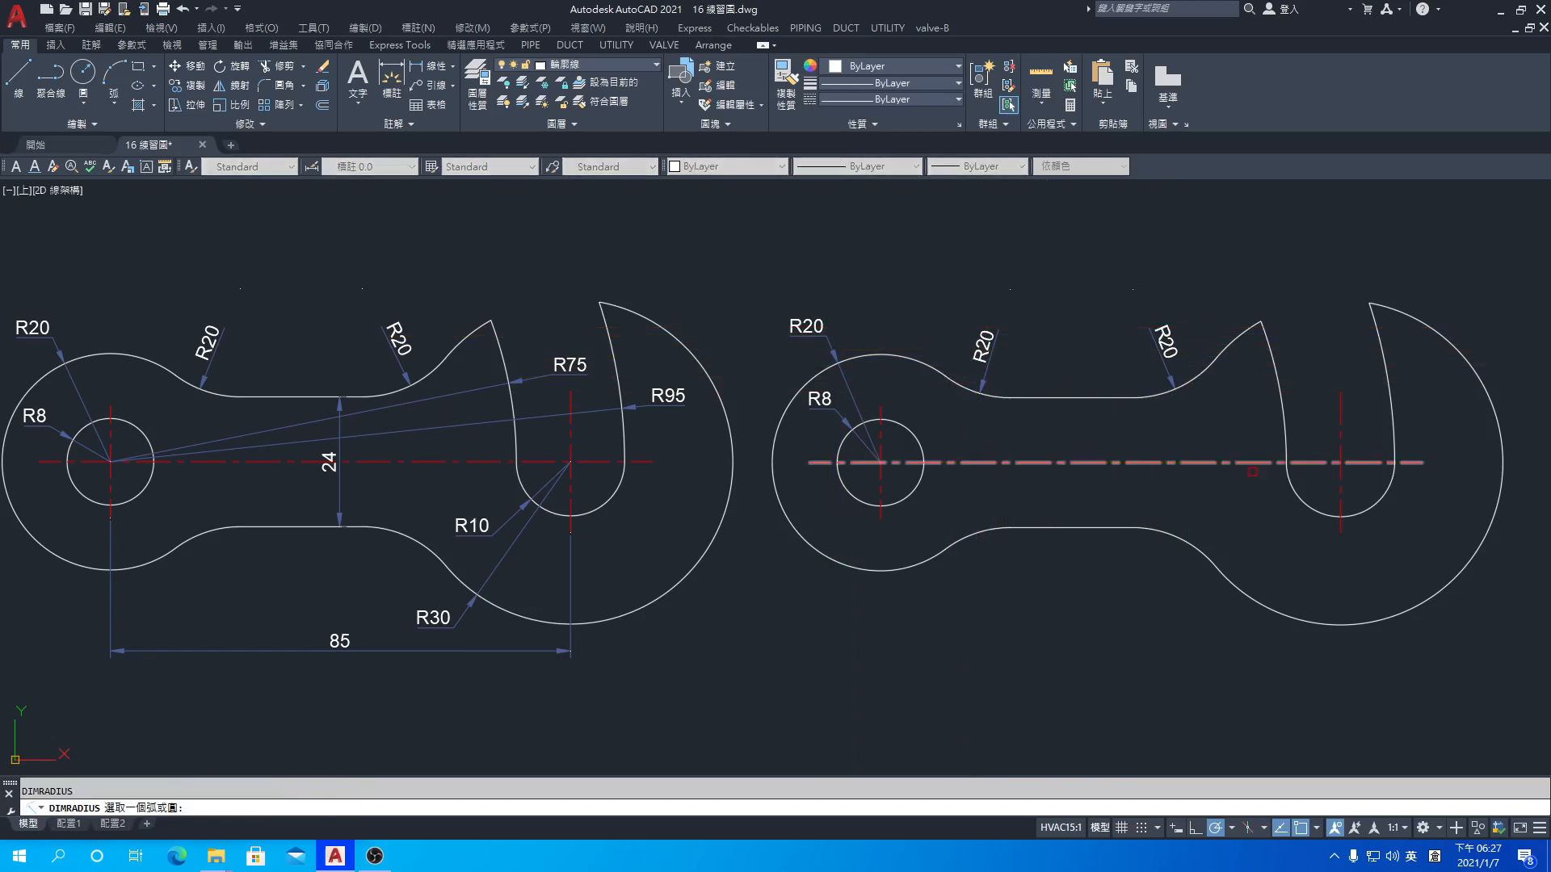
pyautogui.click(1301, 503)
pyautogui.click(1281, 524)
pyautogui.press('Return')
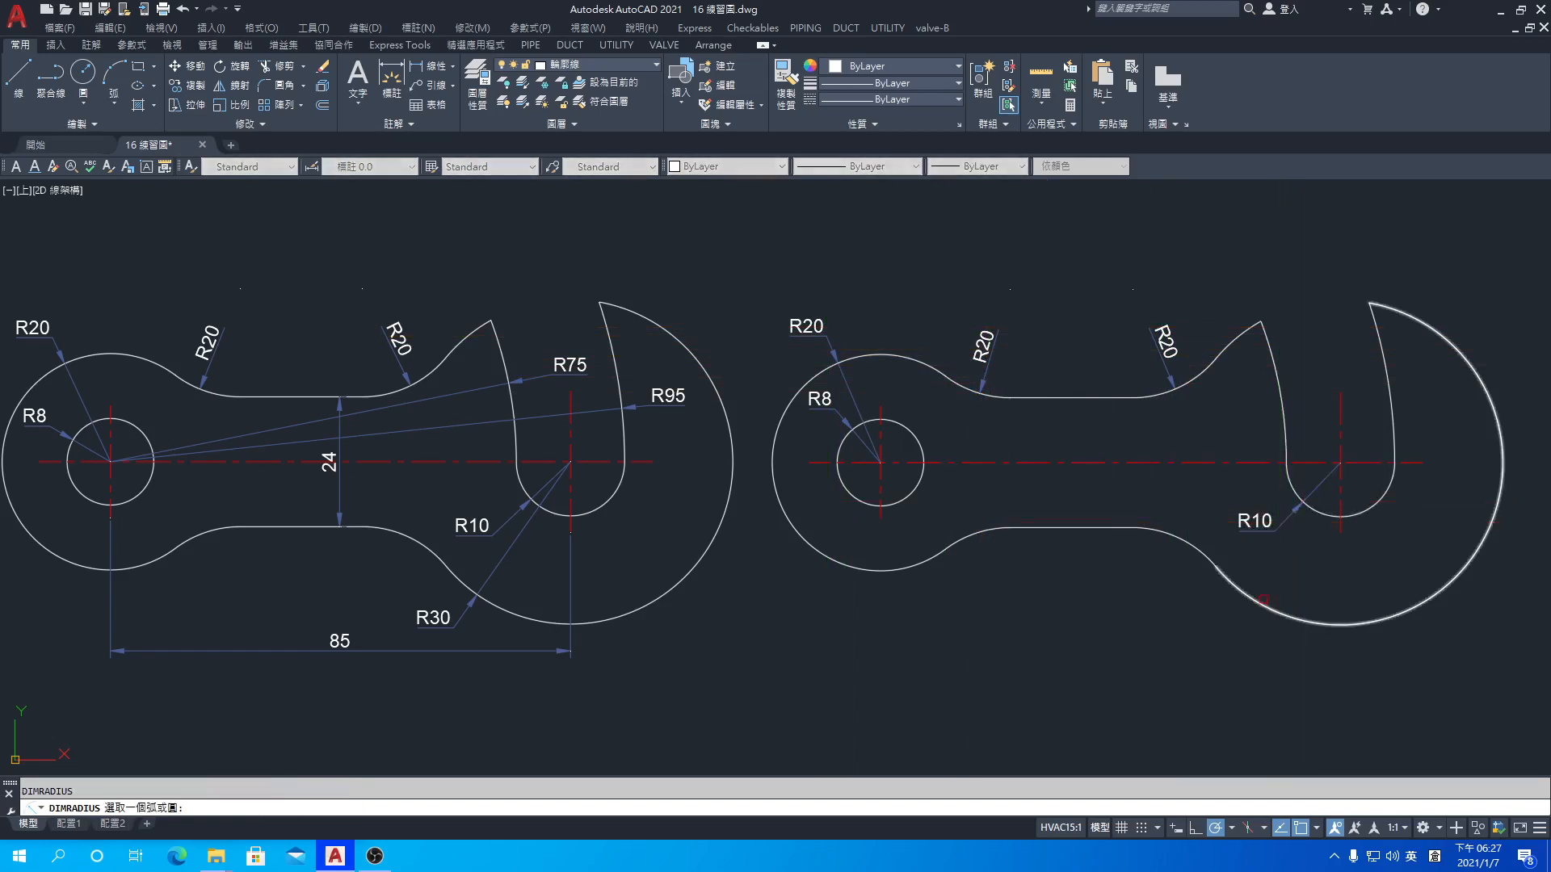
pyautogui.click(1256, 613)
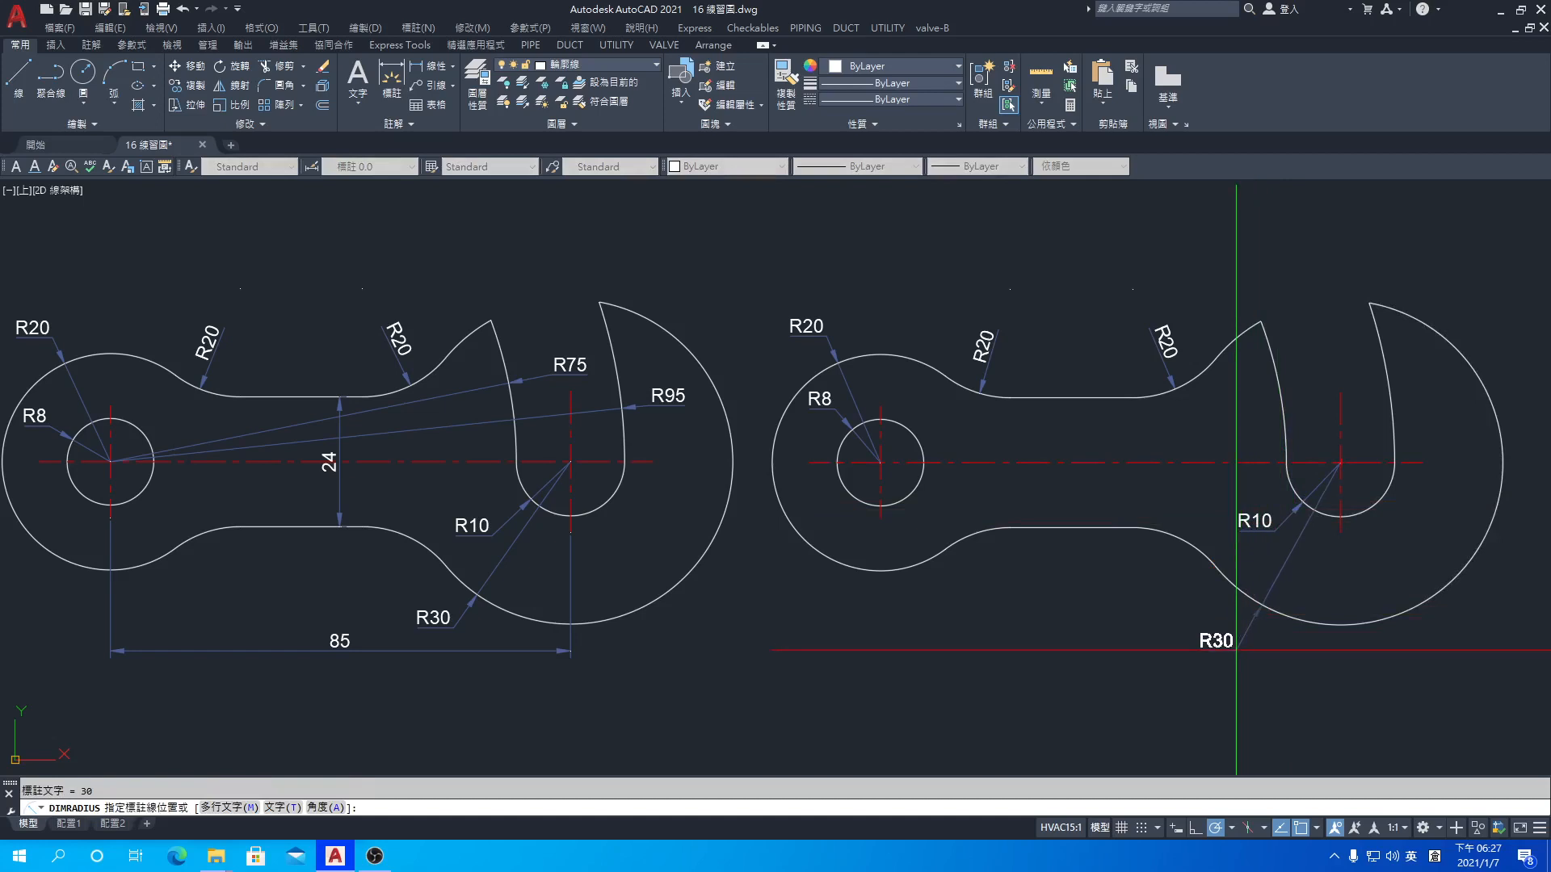
pyautogui.click(1353, 377)
# - Add radius dimensions to the left and right side arcs of the slot opening on the redrawn part
pyautogui.press('Return')
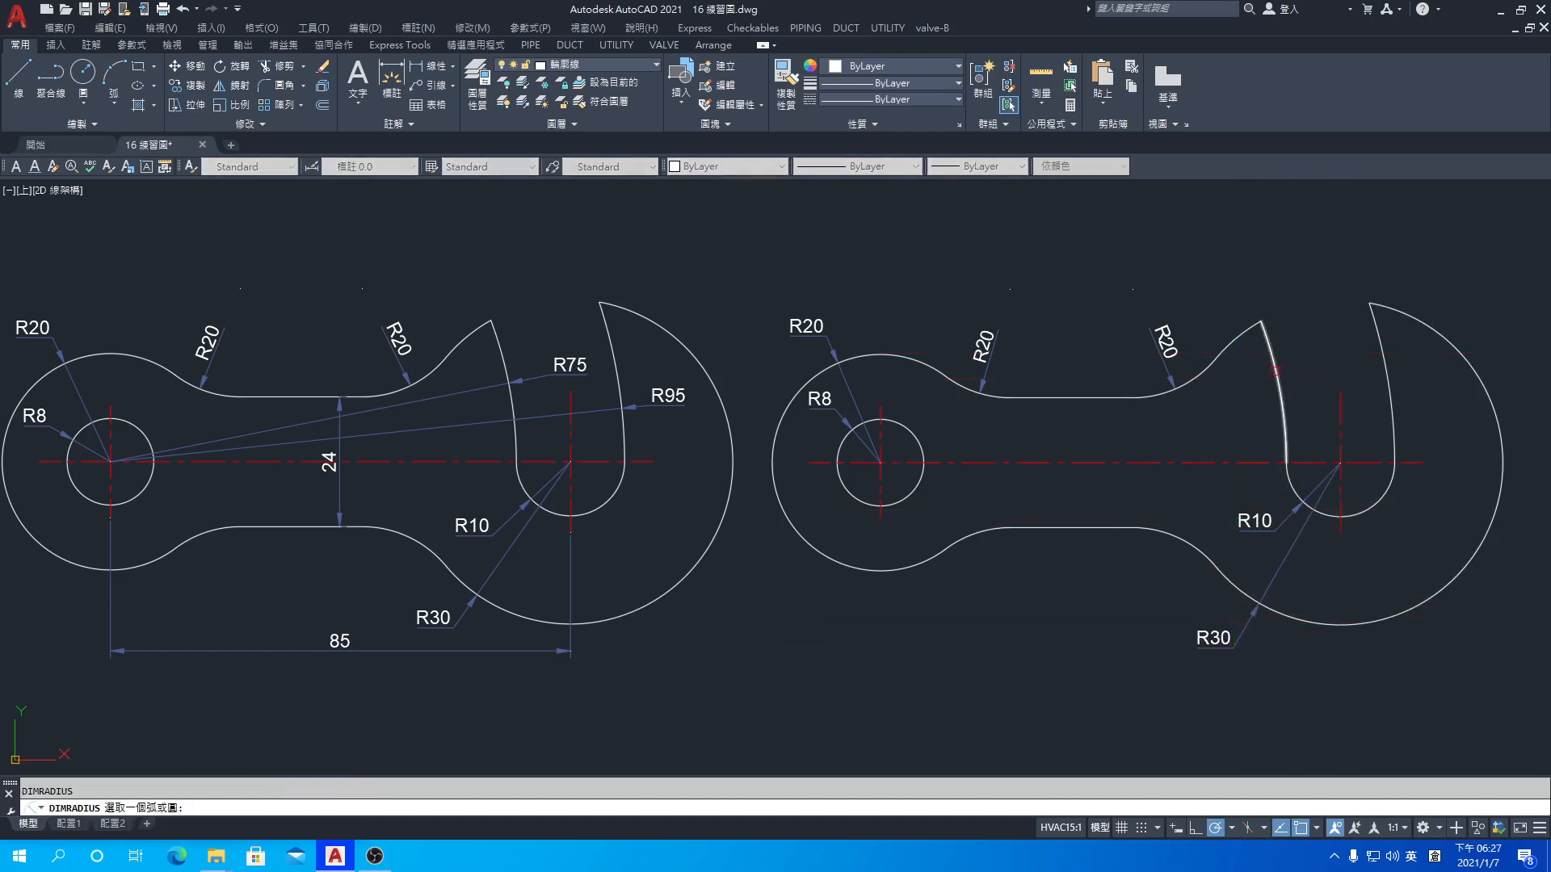
pyautogui.click(1284, 420)
pyautogui.click(1294, 373)
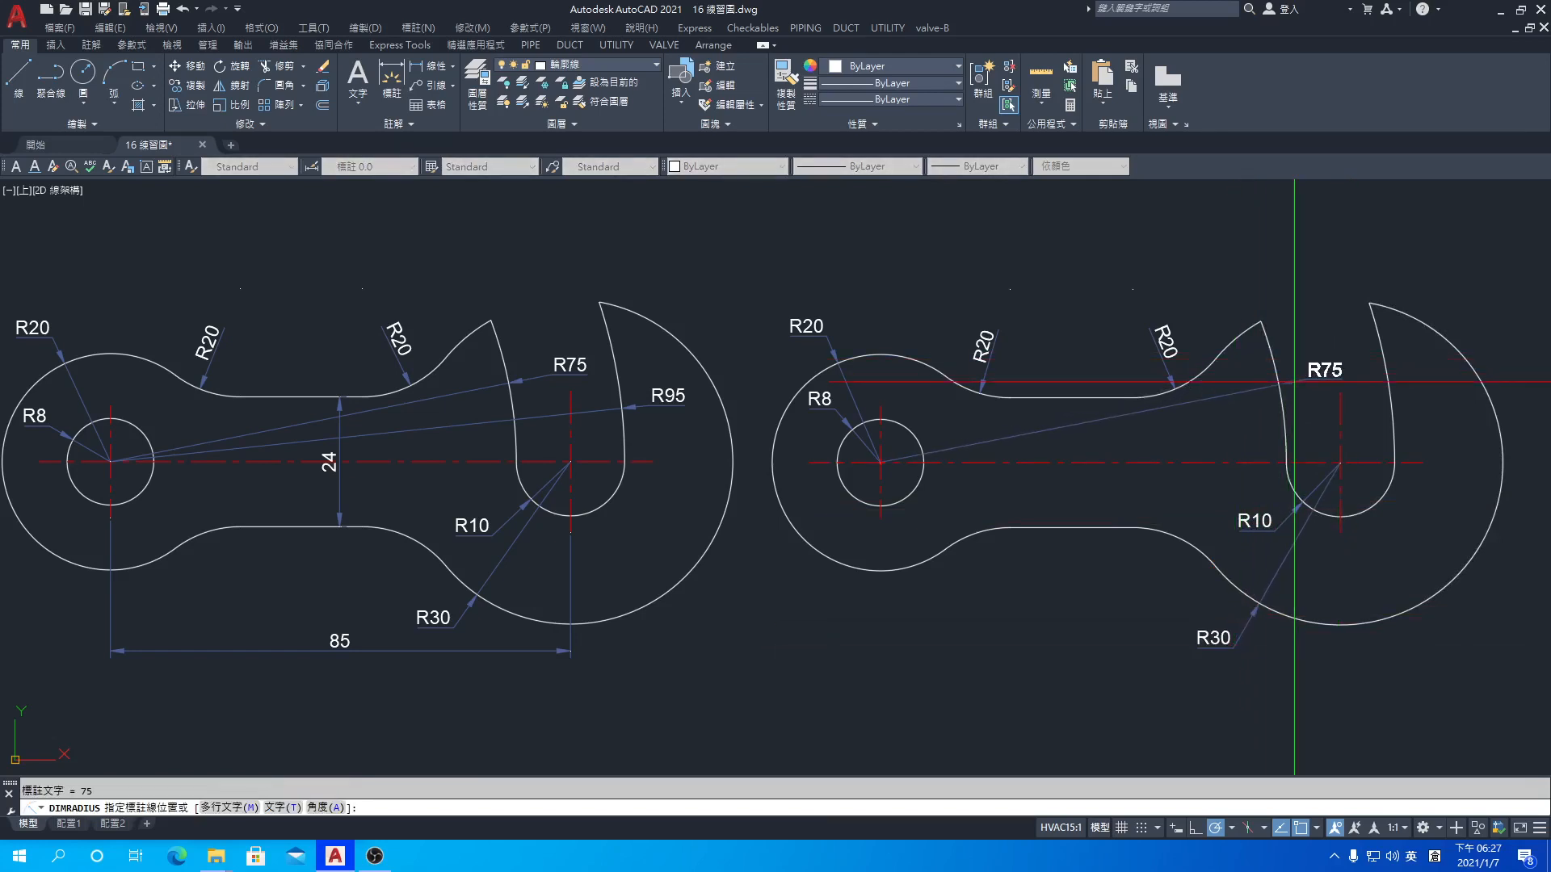
pyautogui.press('Return')
pyautogui.click(1389, 396)
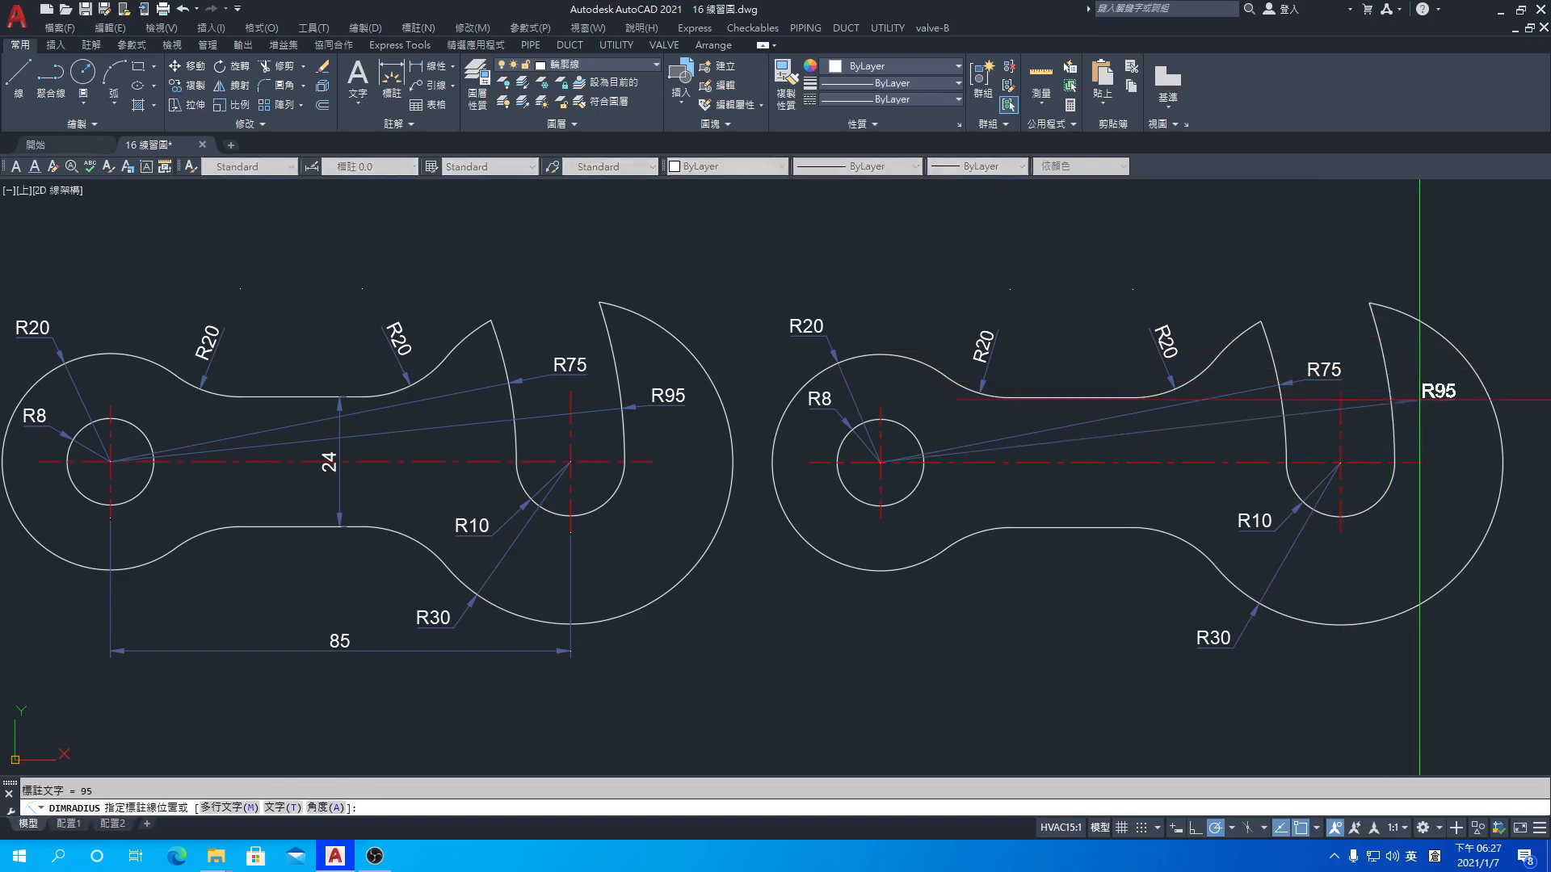
pyautogui.click(1419, 402)
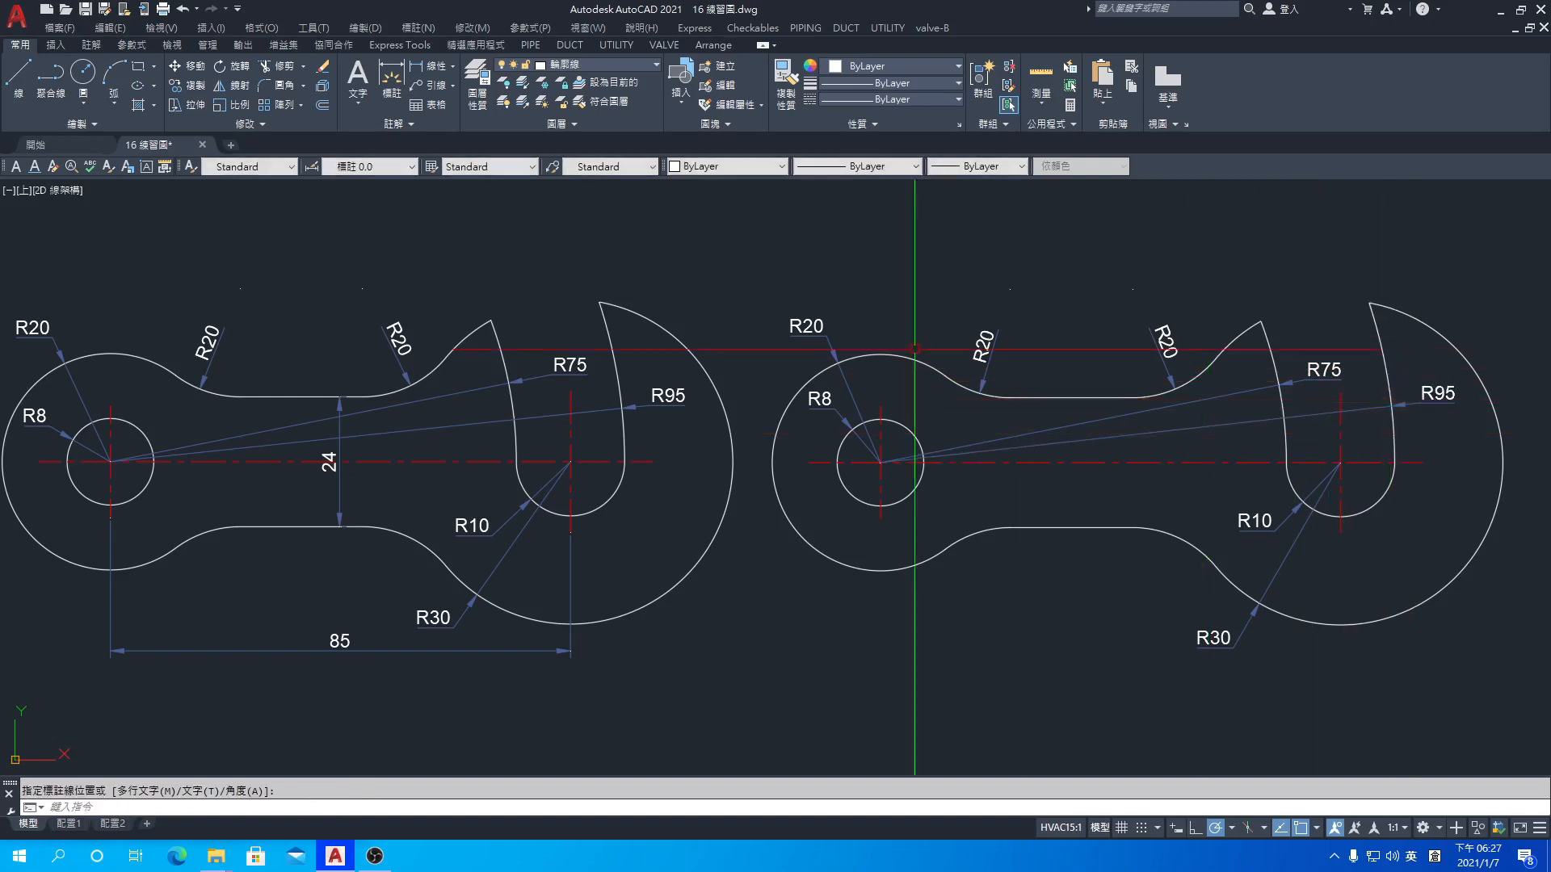
# - Add a vertical linear dimension across the handle's width, between its upper and lower edges at mid-length on the redrawn part
pyautogui.click(426, 32)
pyautogui.click(436, 65)
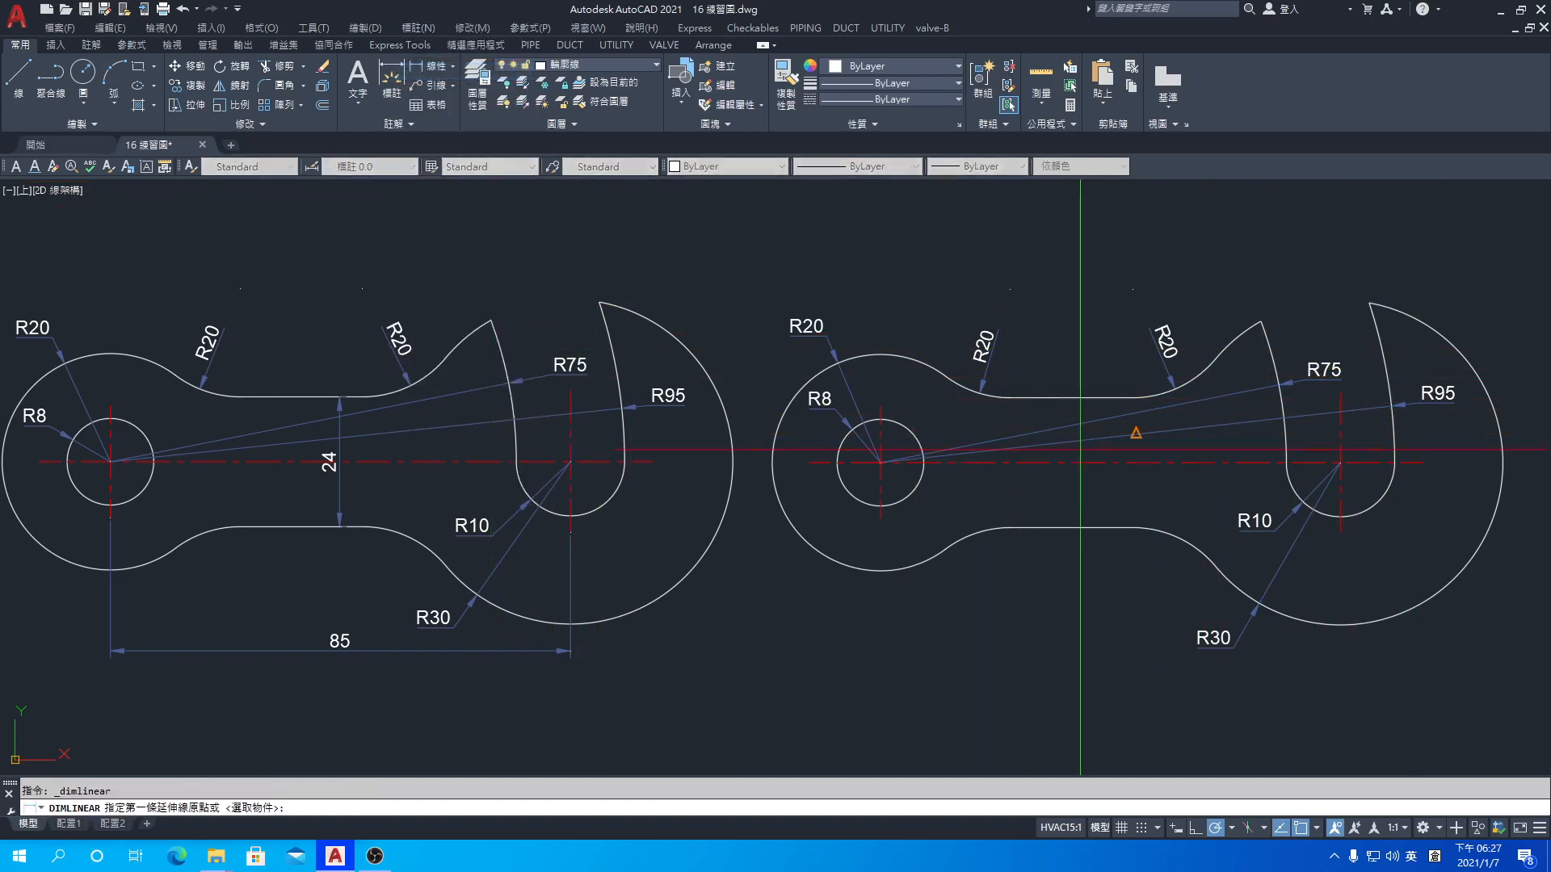
pyautogui.click(1071, 398)
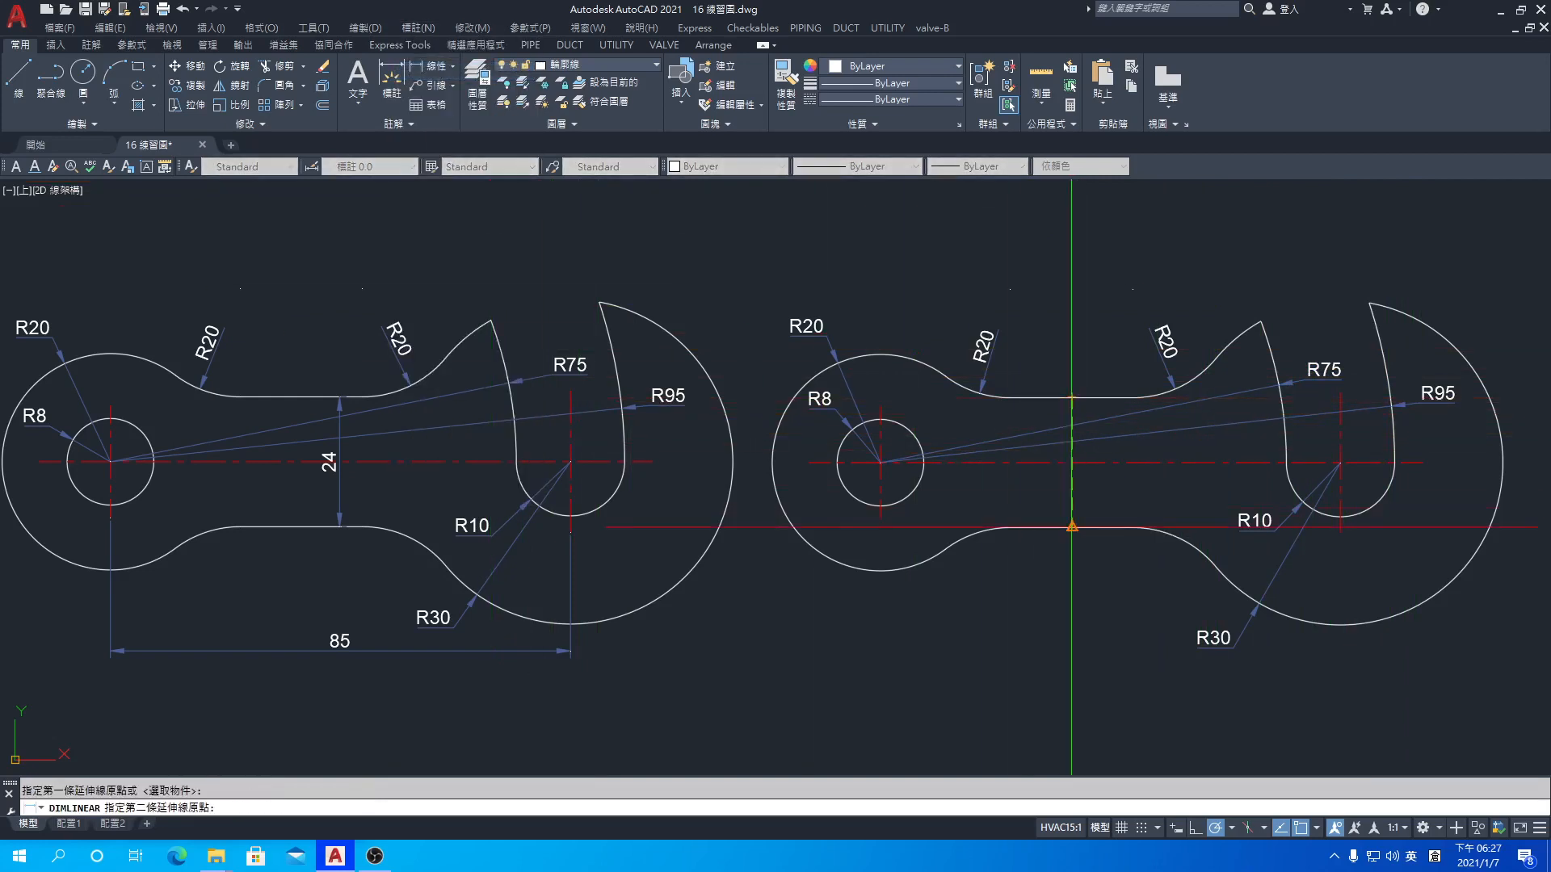
pyautogui.click(1070, 527)
pyautogui.click(1070, 517)
# - Add a horizontal linear dimension below the redrawn part between the vertical centre lines of the round hole and the slot
pyautogui.press('space')
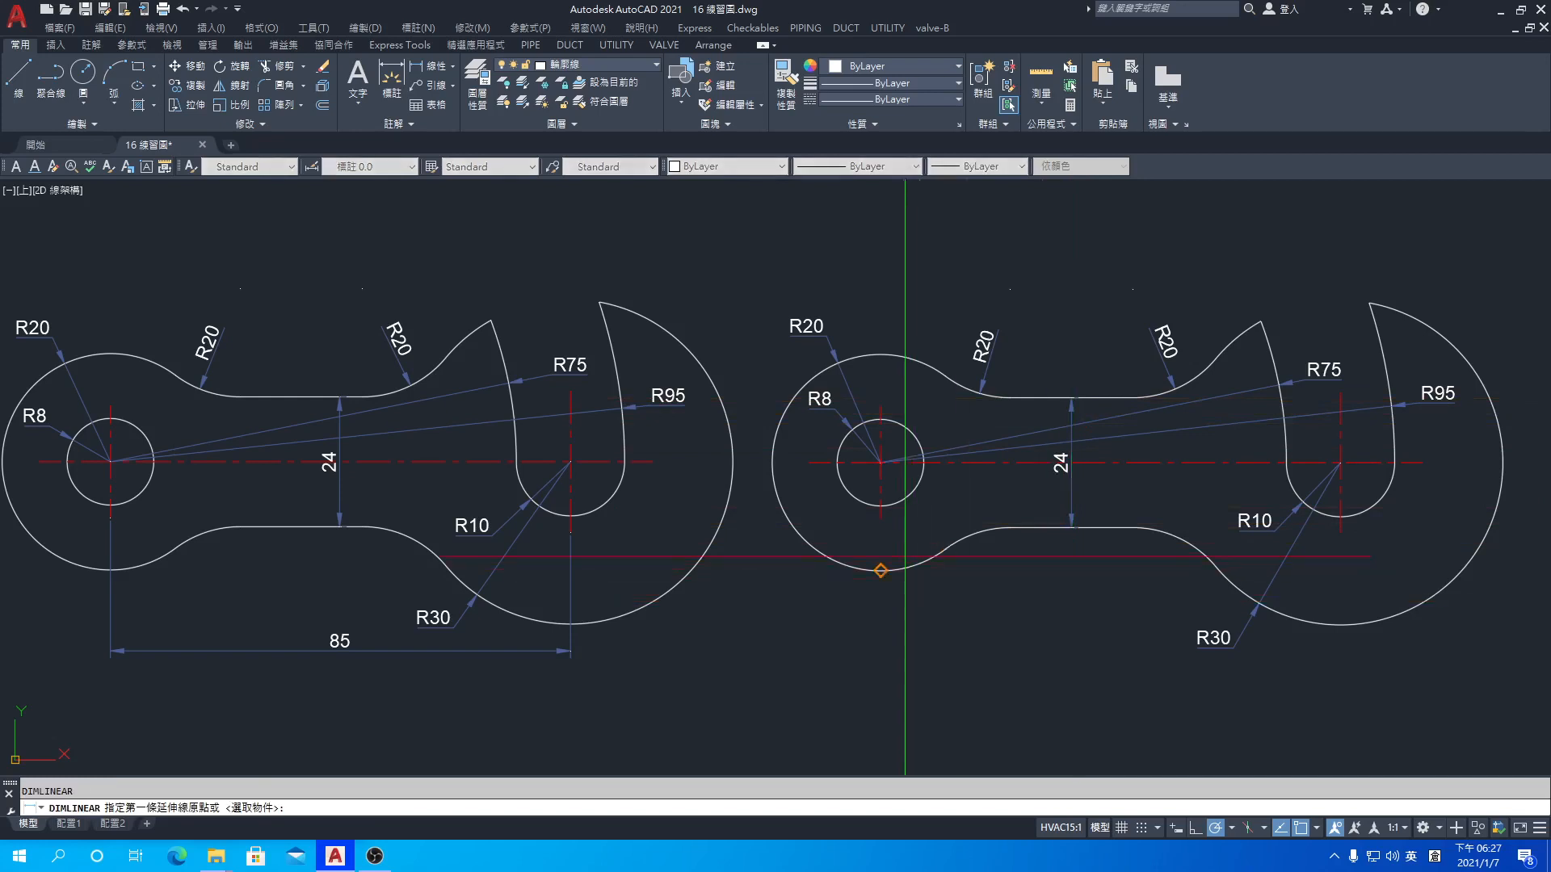
pyautogui.click(880, 519)
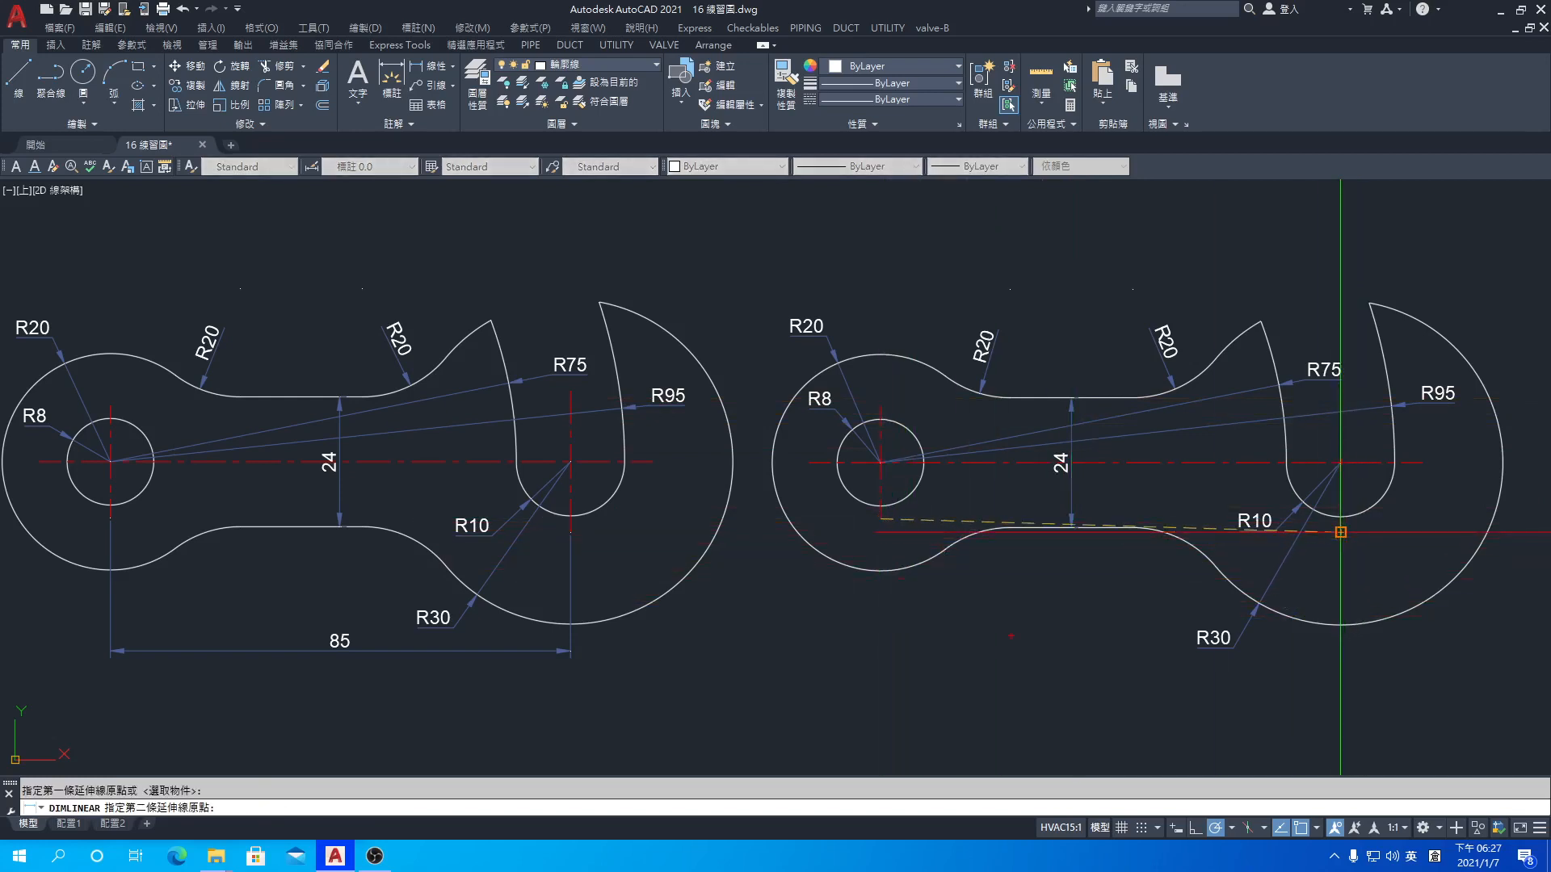
pyautogui.click(1340, 532)
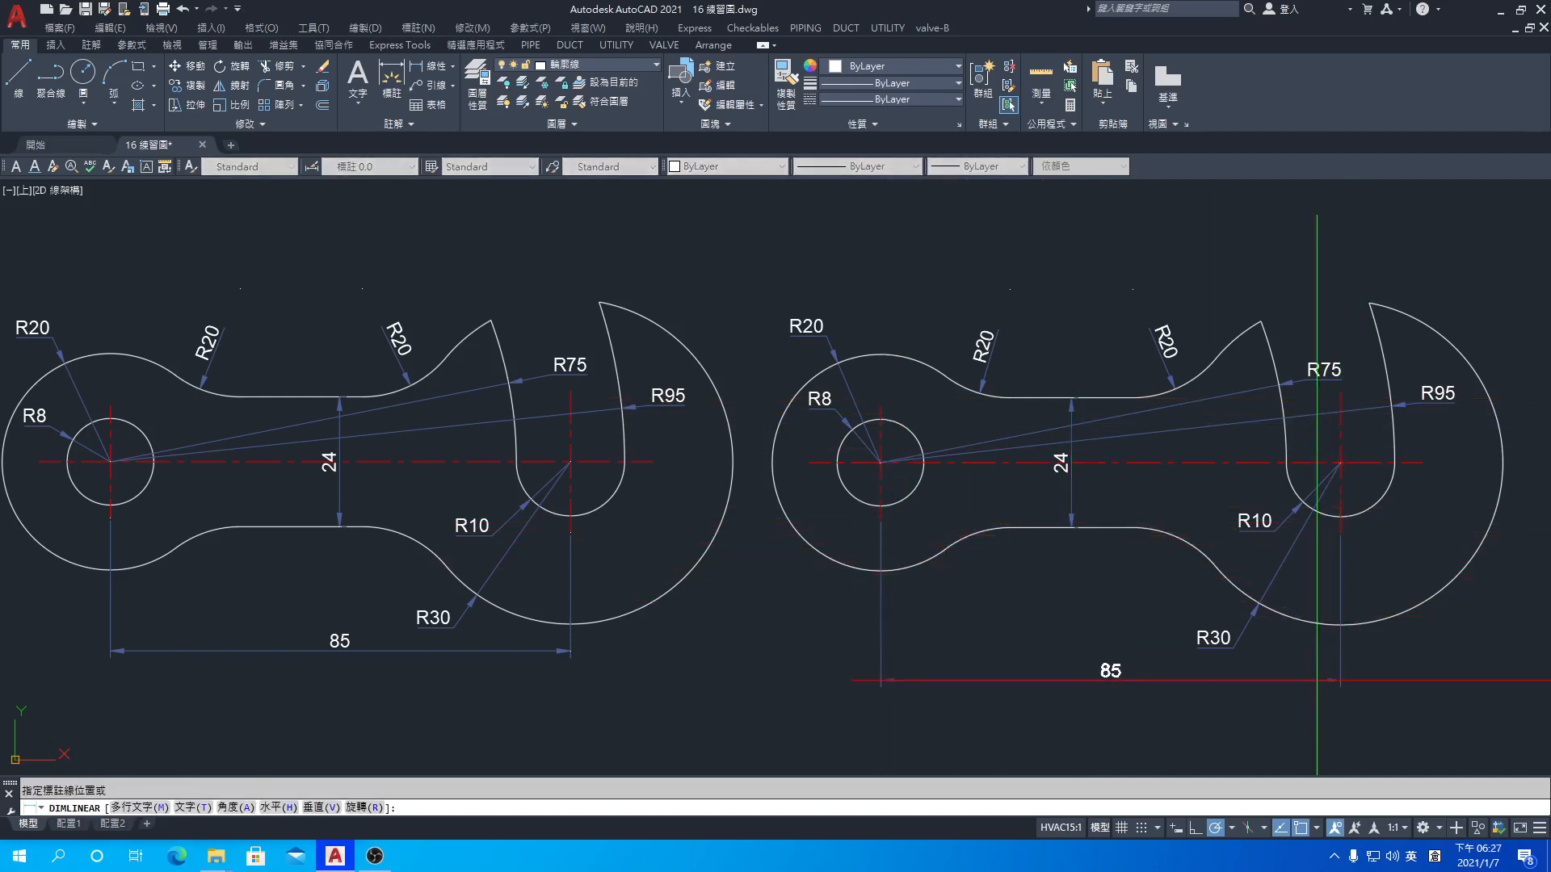
pyautogui.click(1317, 680)
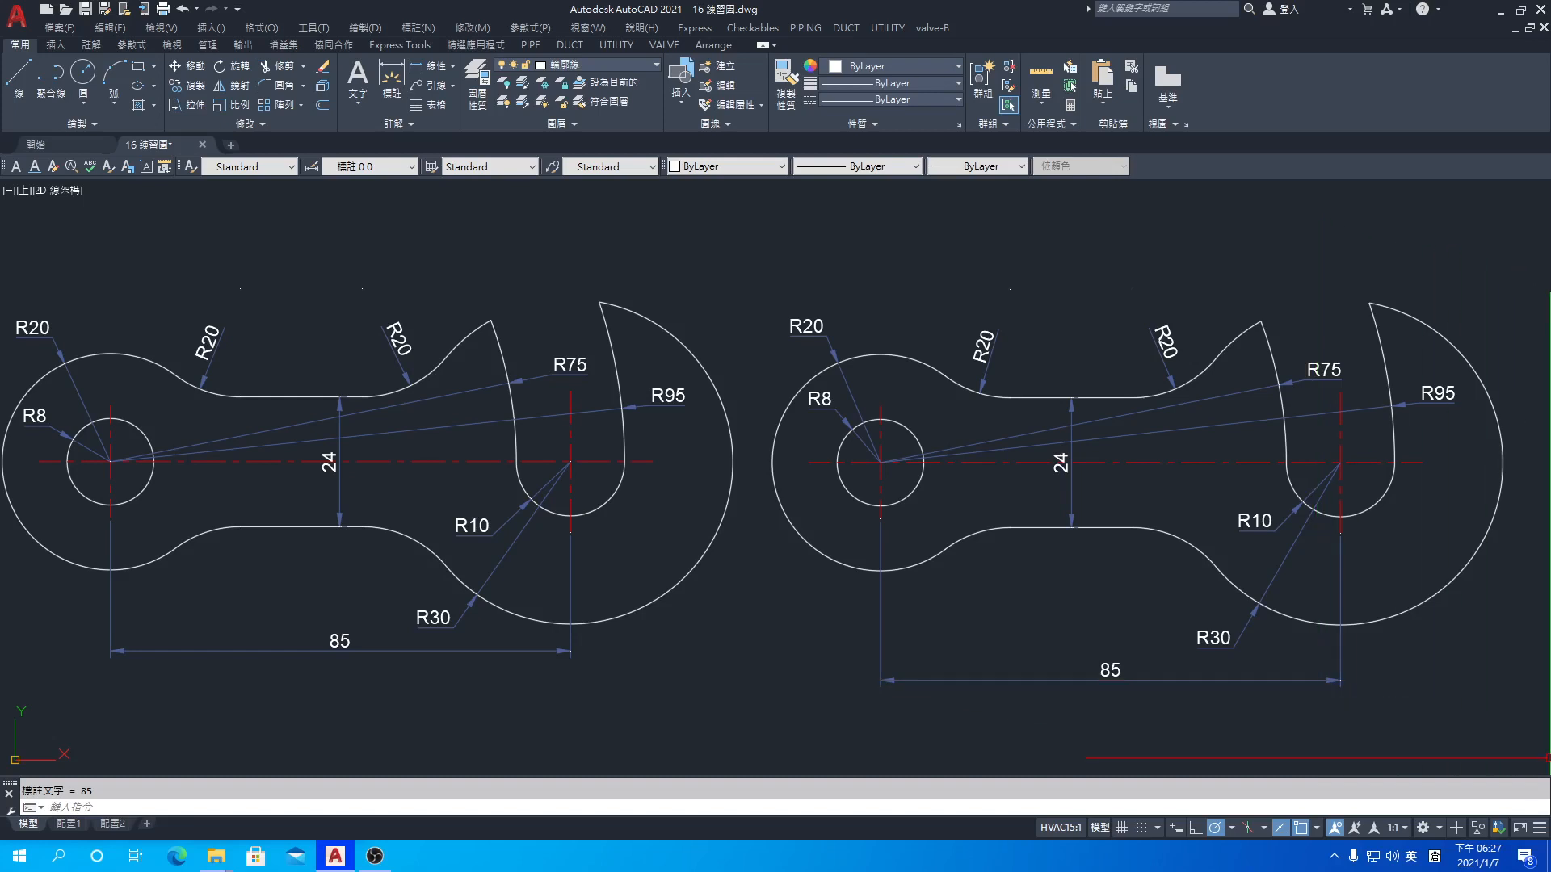